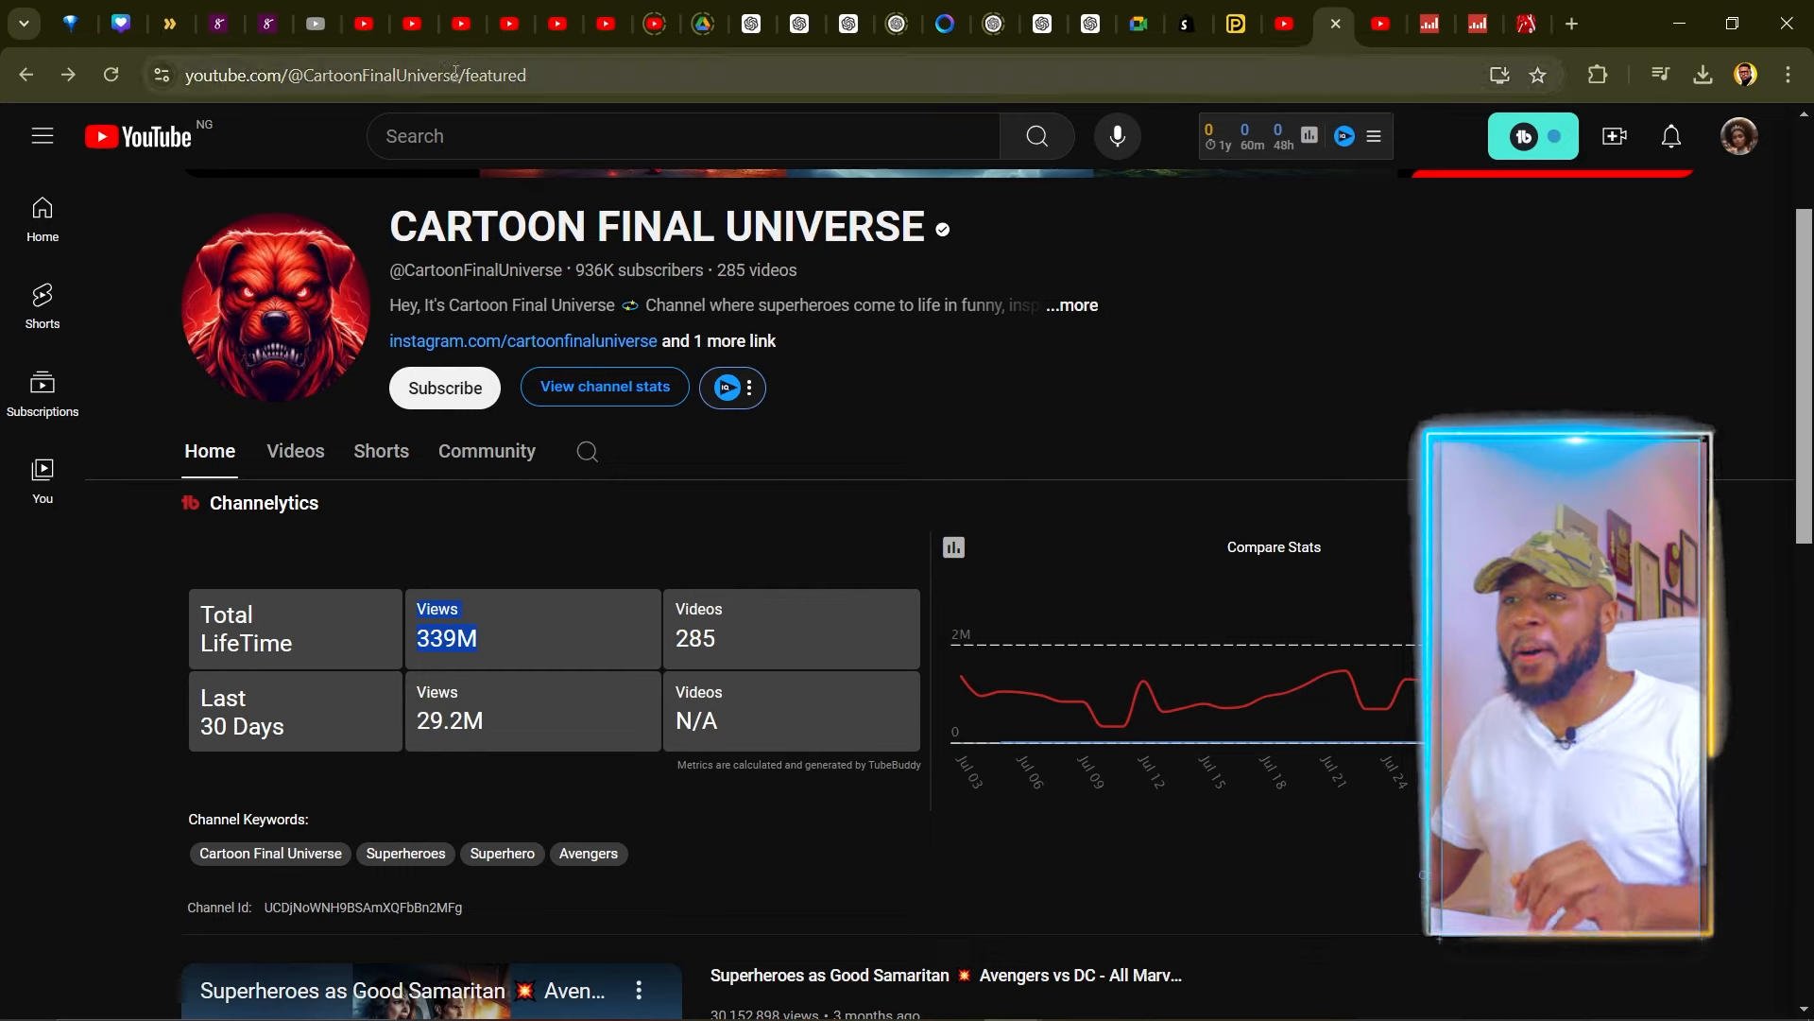
# - Copy the Cartoon Final Universe channel's URL and enter it as the channel to examine in the YouTube Monetization Checker
pyautogui.click(462, 71)
pyautogui.hotkey('ctrl', 'c')
pyautogui.hotkey('ctrl', '9')
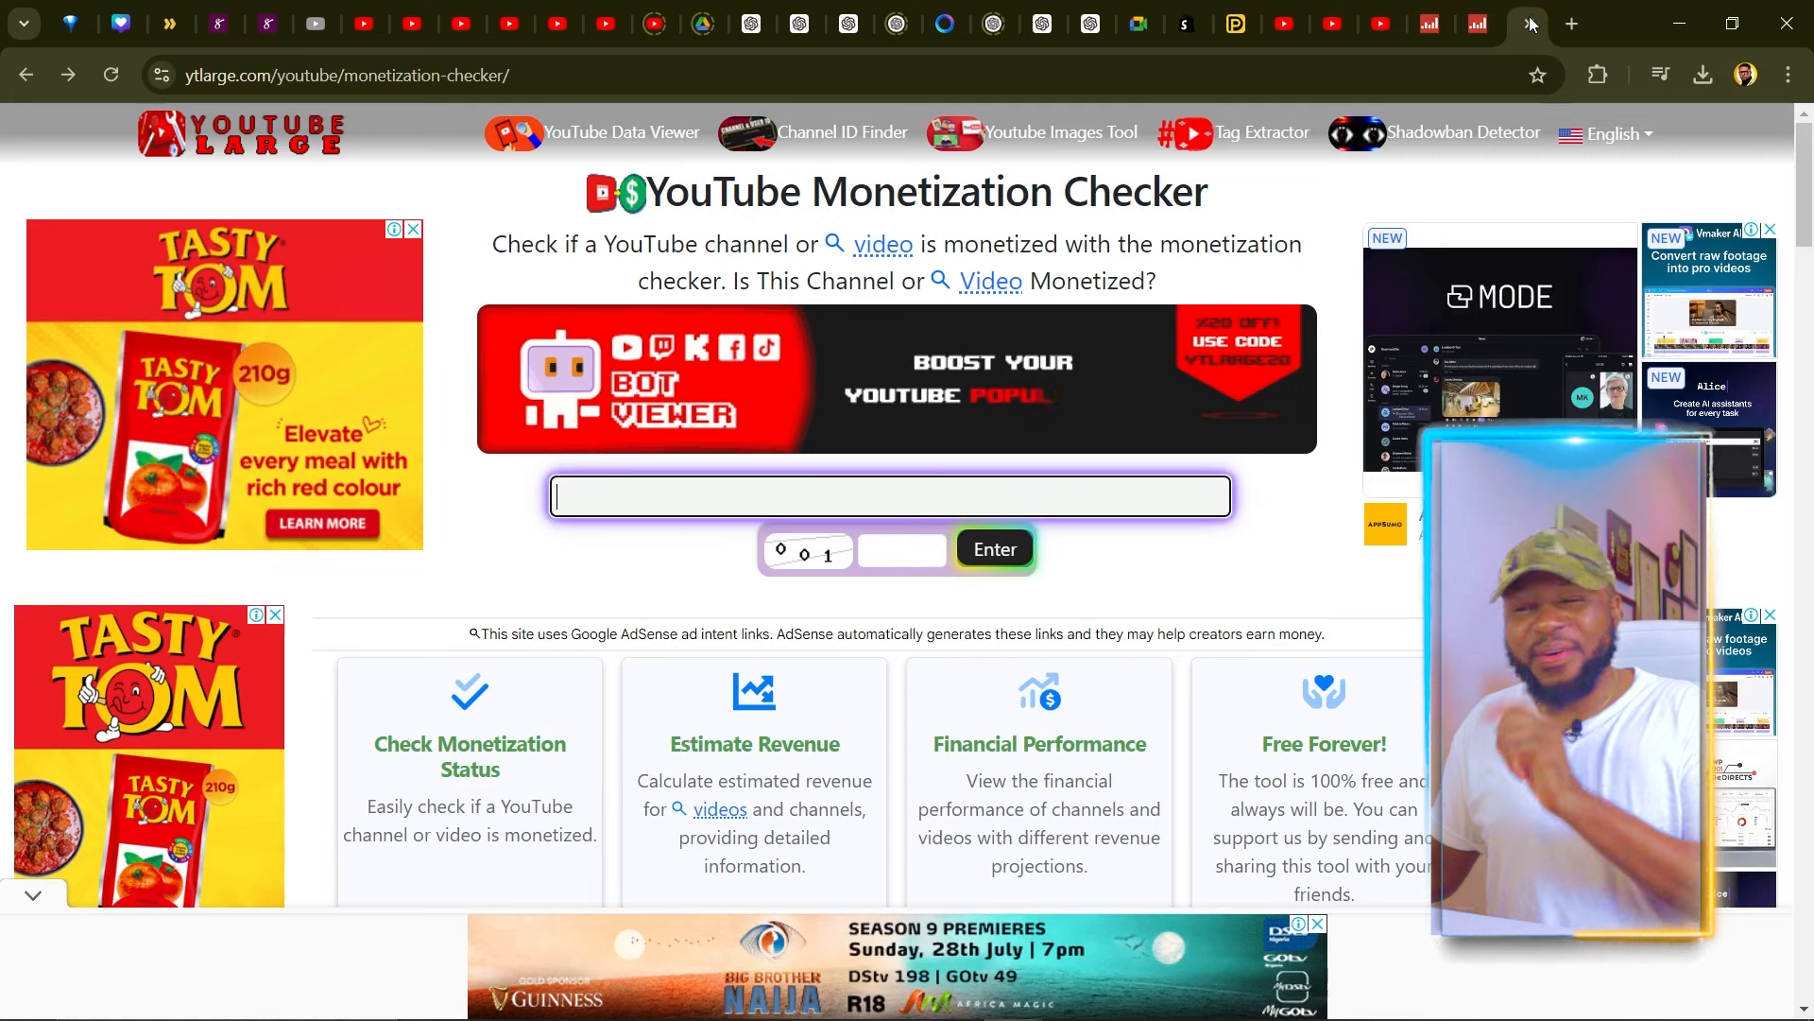
pyautogui.click(584, 501)
pyautogui.hotkey('ctrl', 'v')
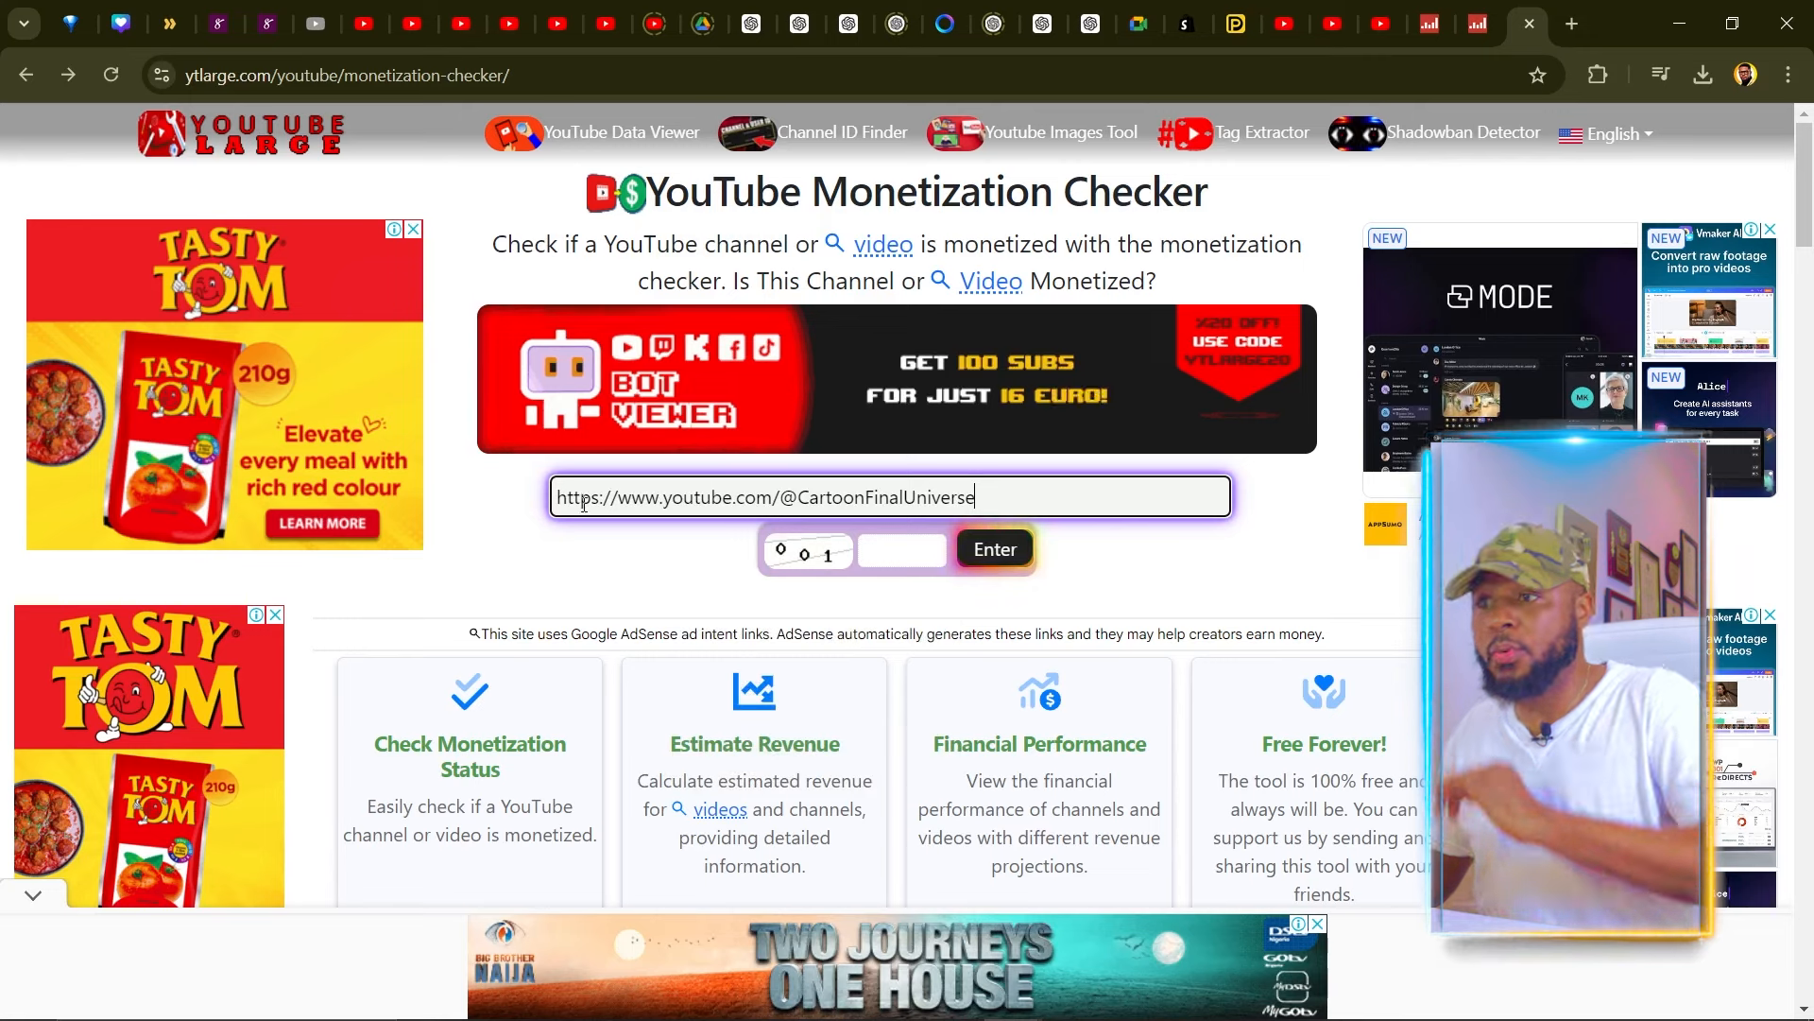
# - Fill in the captcha verification code and submit the channel for the monetization check
pyautogui.click(906, 553)
pyautogui.write('00')
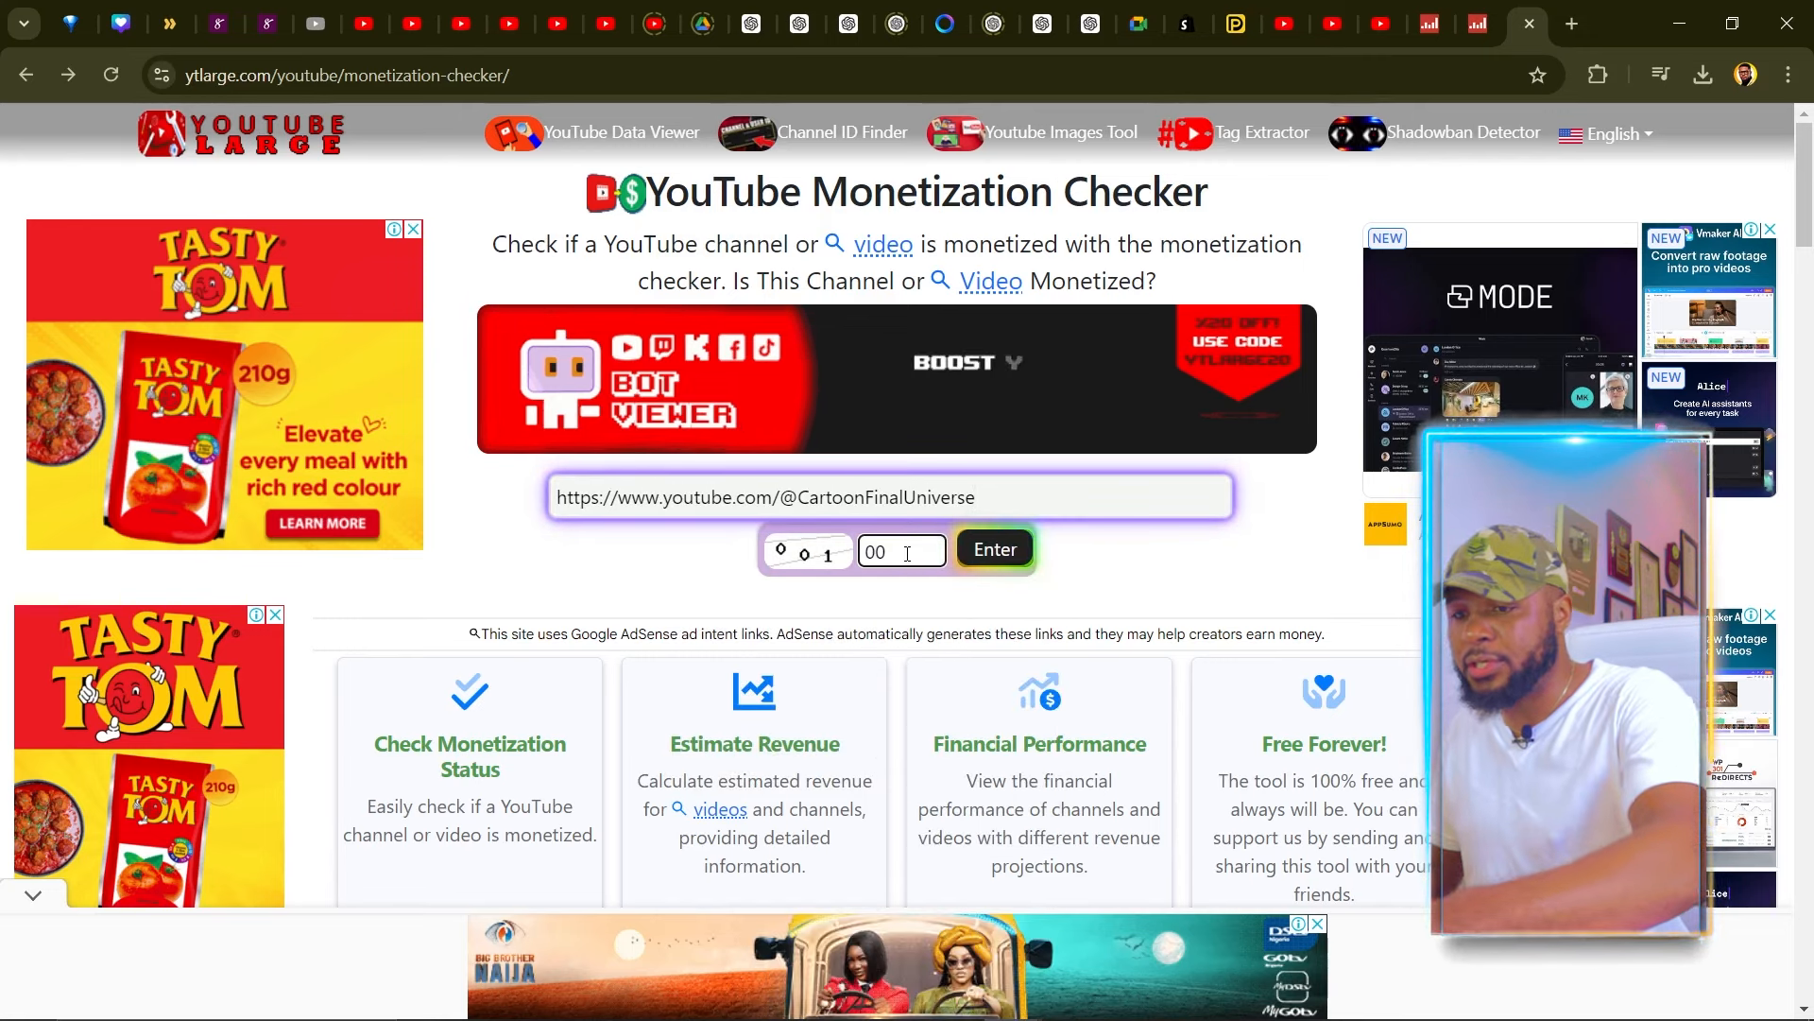
pyautogui.click(990, 559)
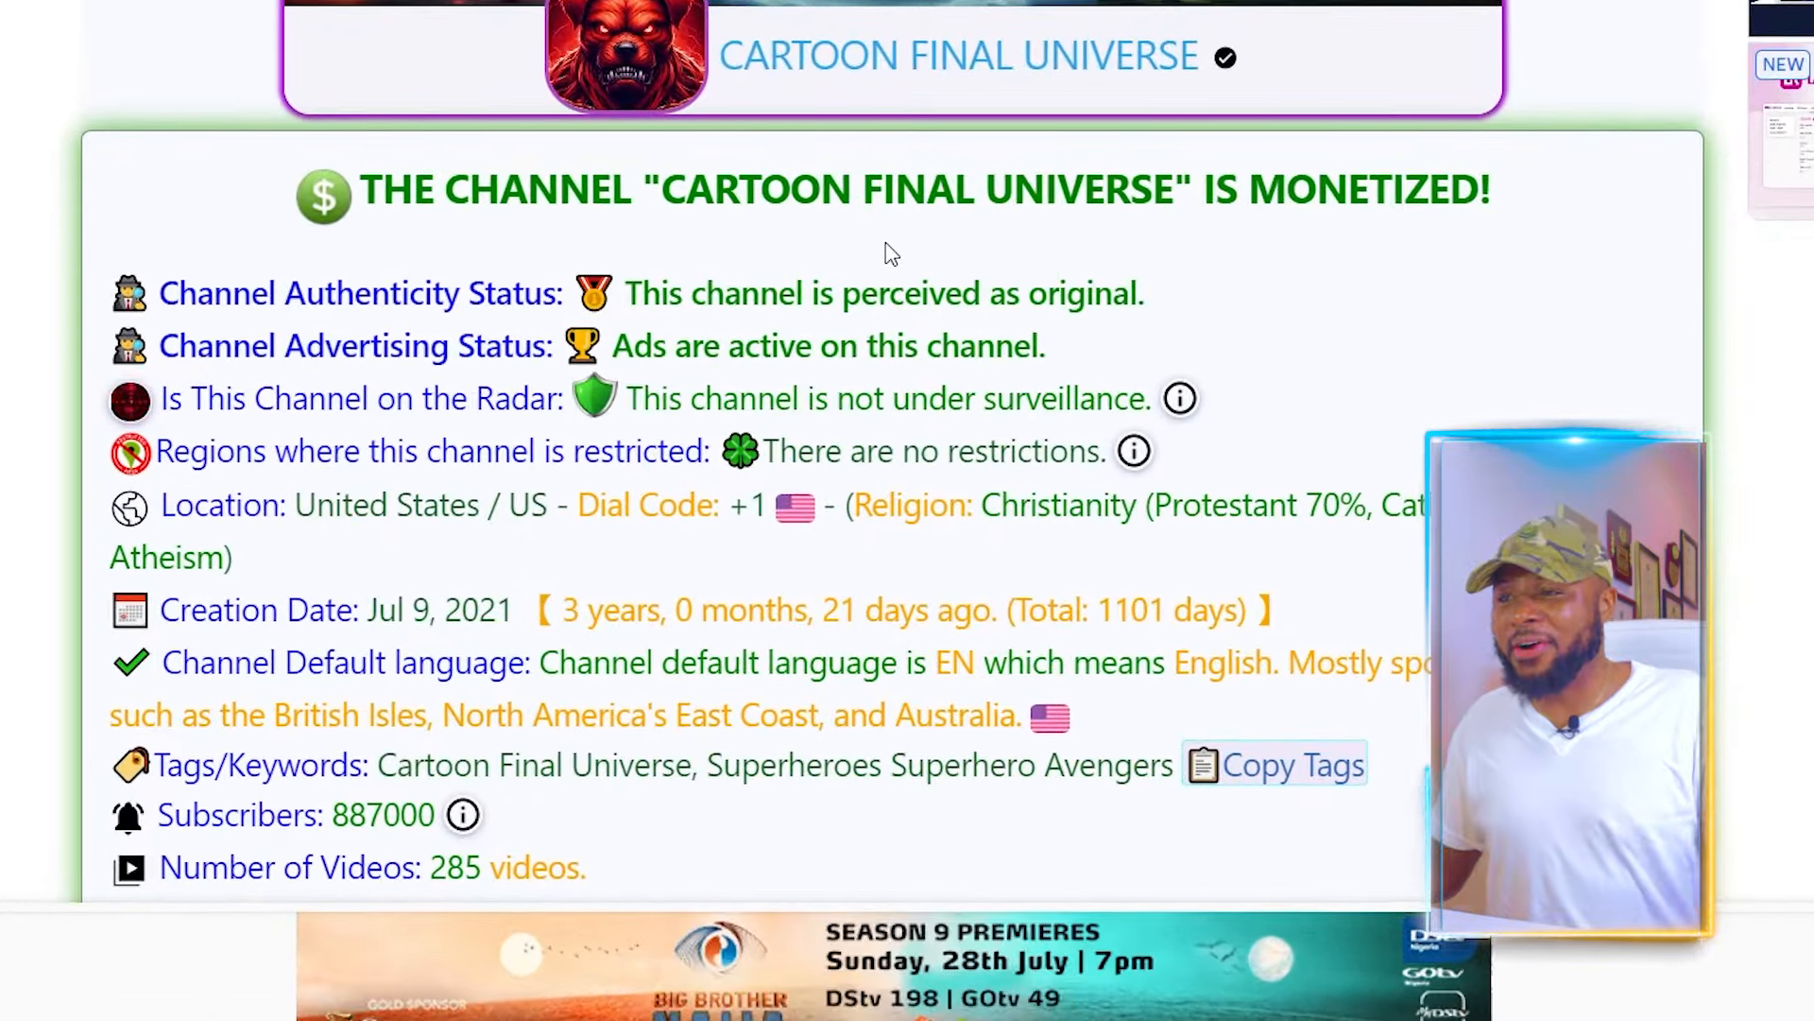
# - Review the channel's subscriber count, number of videos and other details in the monetization report
pyautogui.scroll(-5, 893, 253)
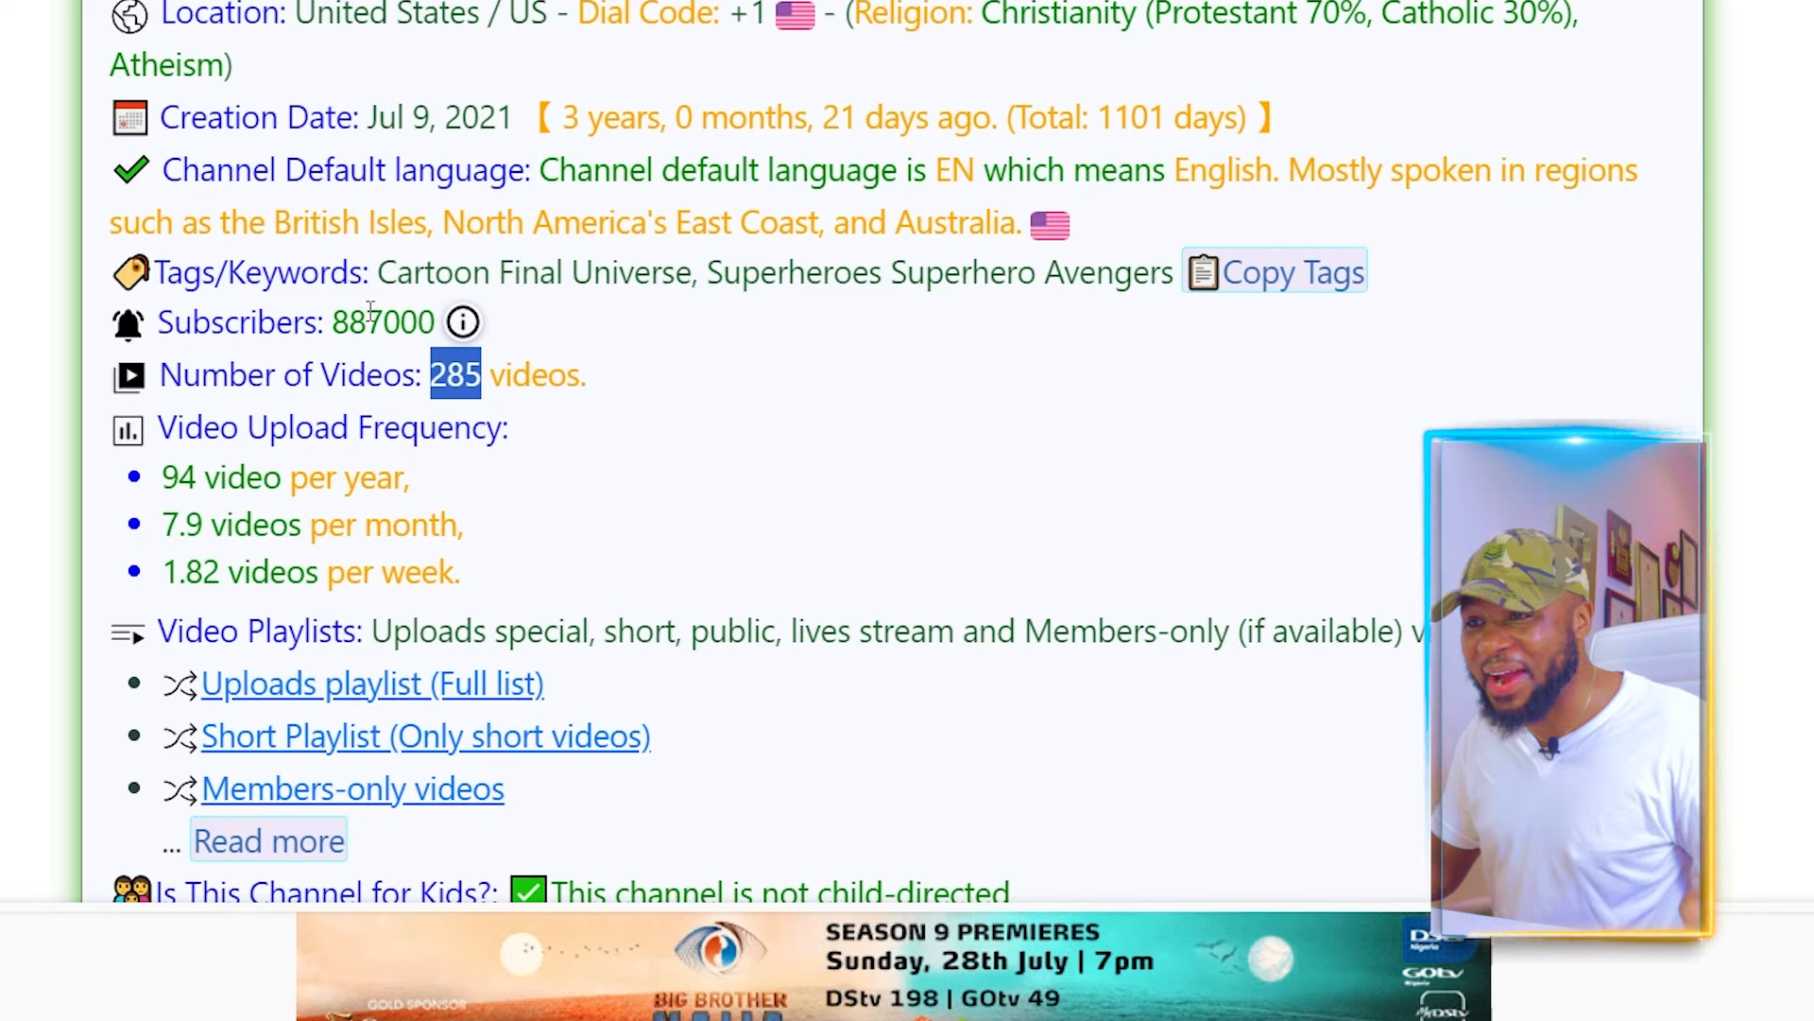
pyautogui.scroll(2, 372, 317)
pyautogui.moveTo(557, 281); pyautogui.dragTo(668, 281)
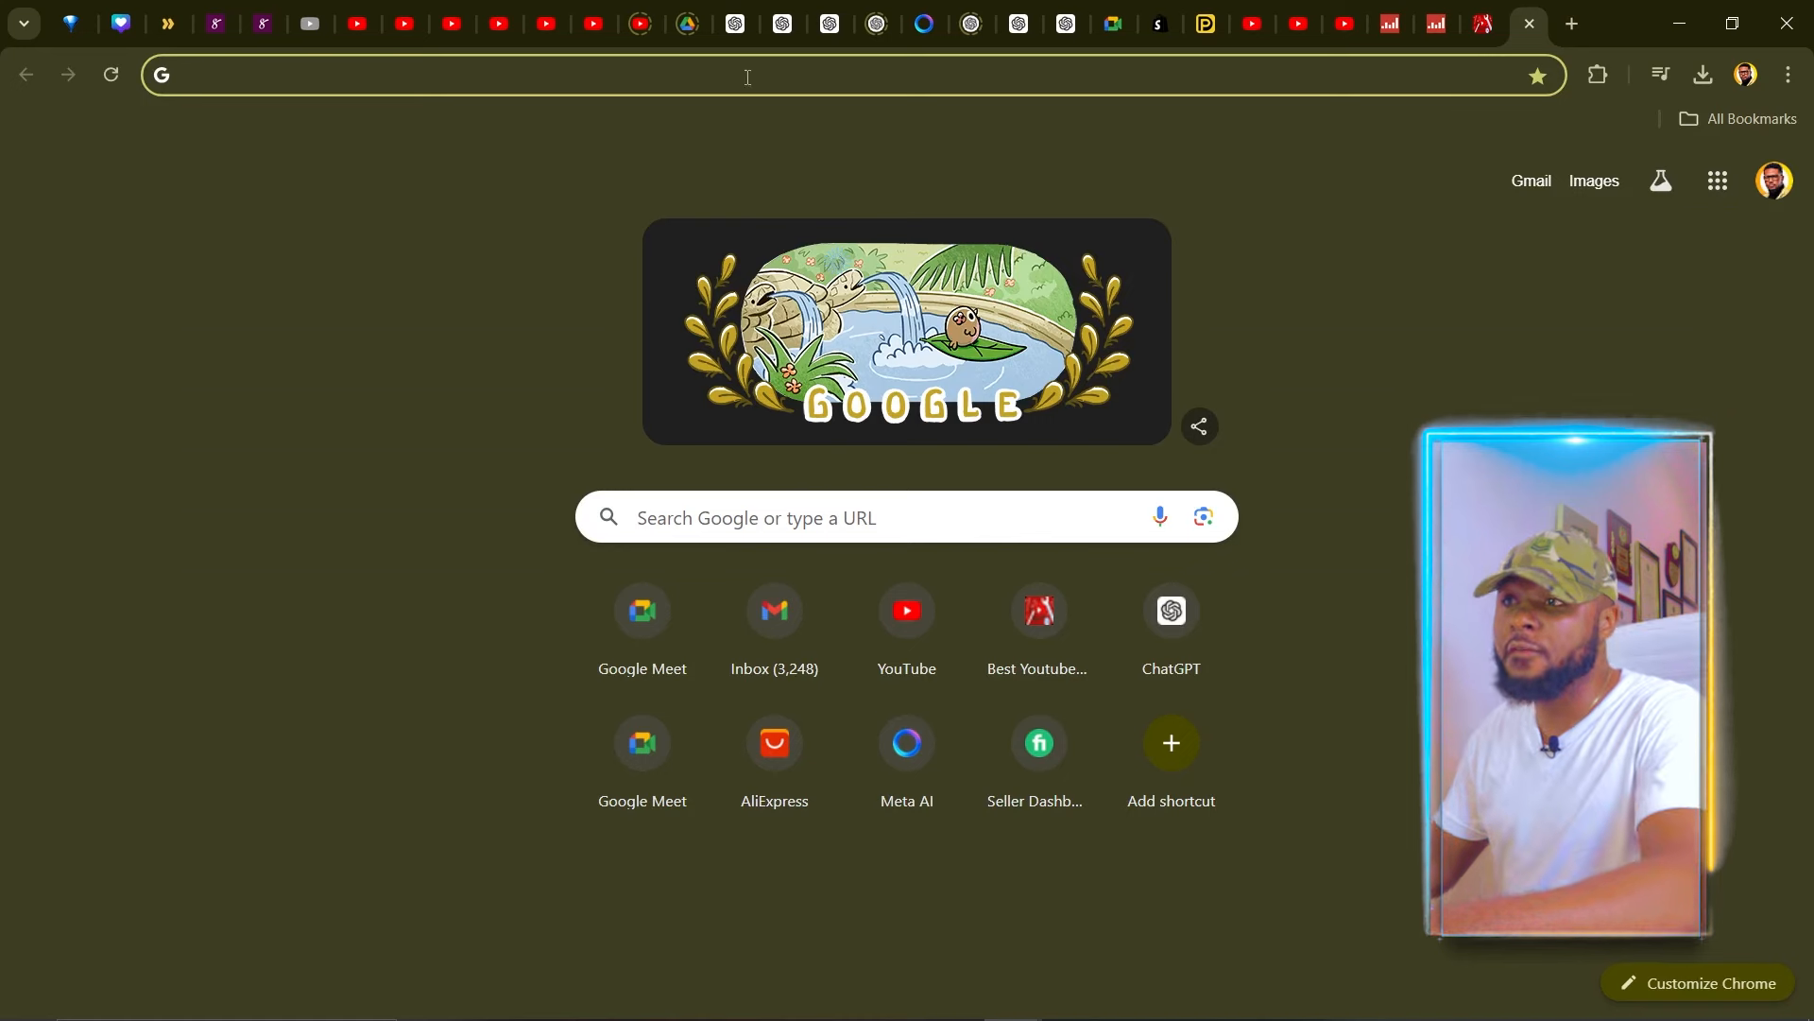
# - Open ChatGPT at chat.openai.com/chat and submit the prompt "generate 20 top superheroes for kids"
pyautogui.click(745, 83)
pyautogui.write('chat.openai.com/chat')
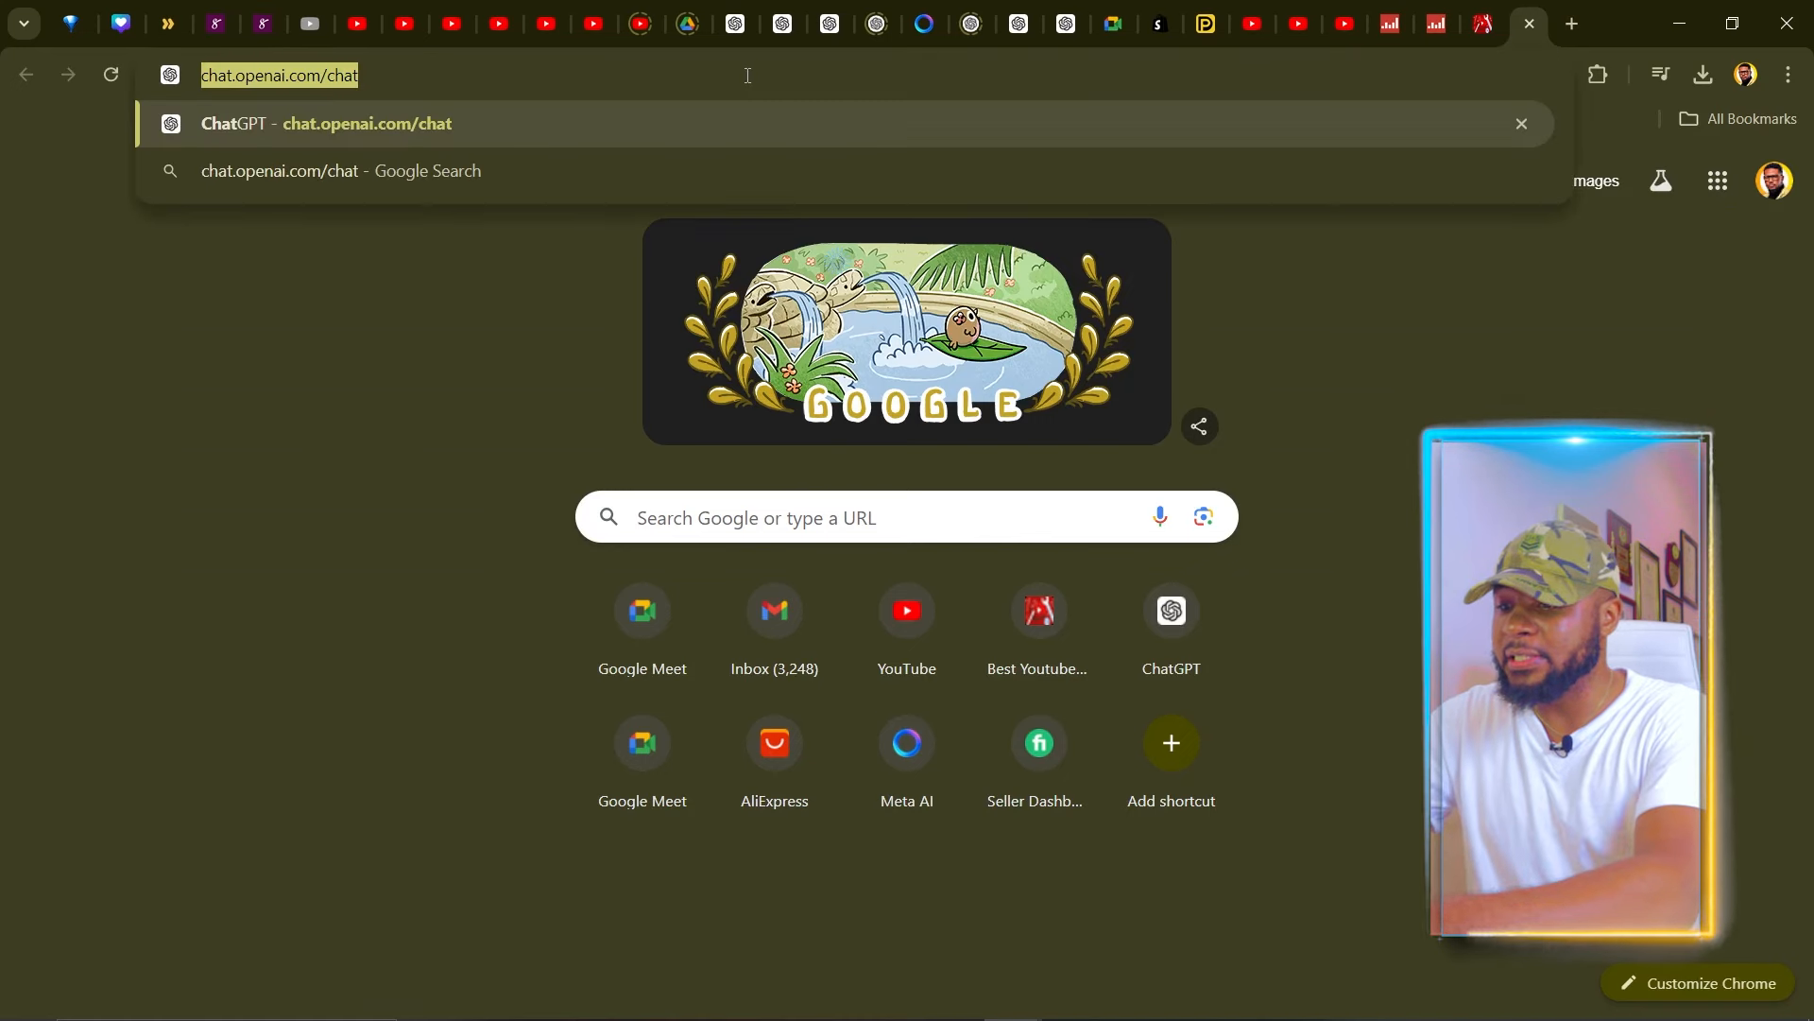
pyautogui.write('cha')
pyautogui.press('Return')
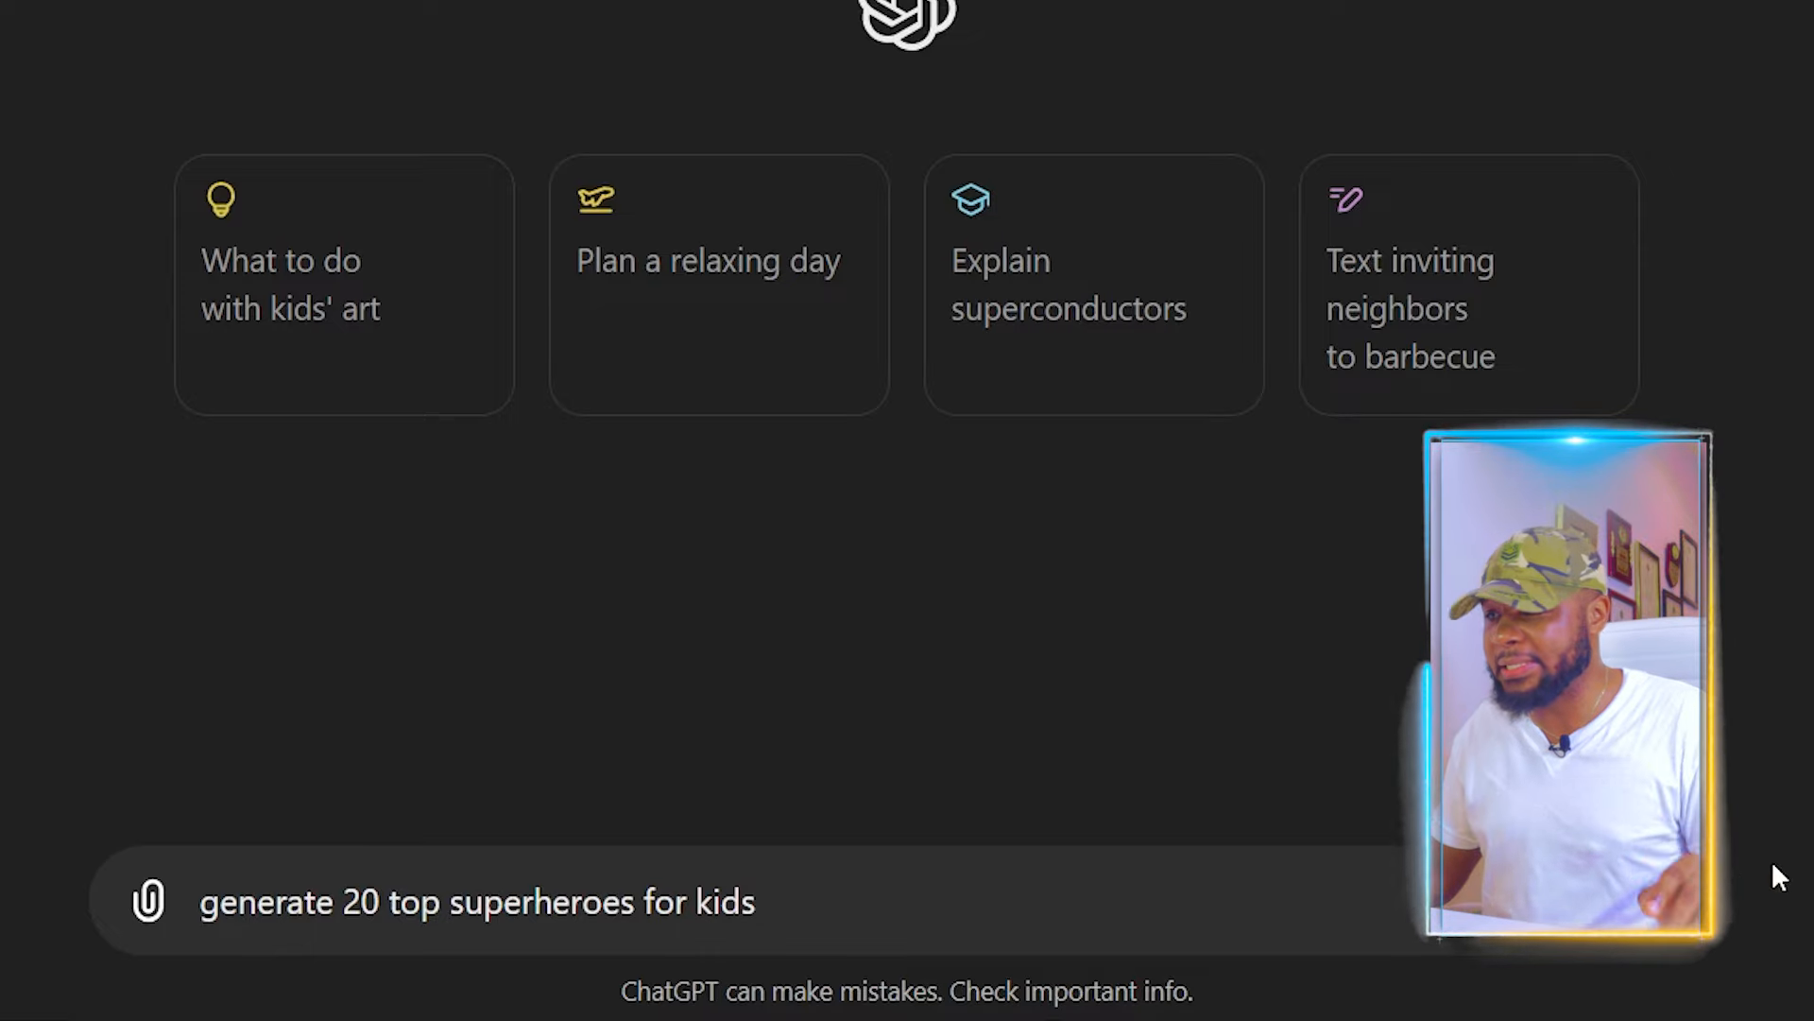
pyautogui.press('Return')
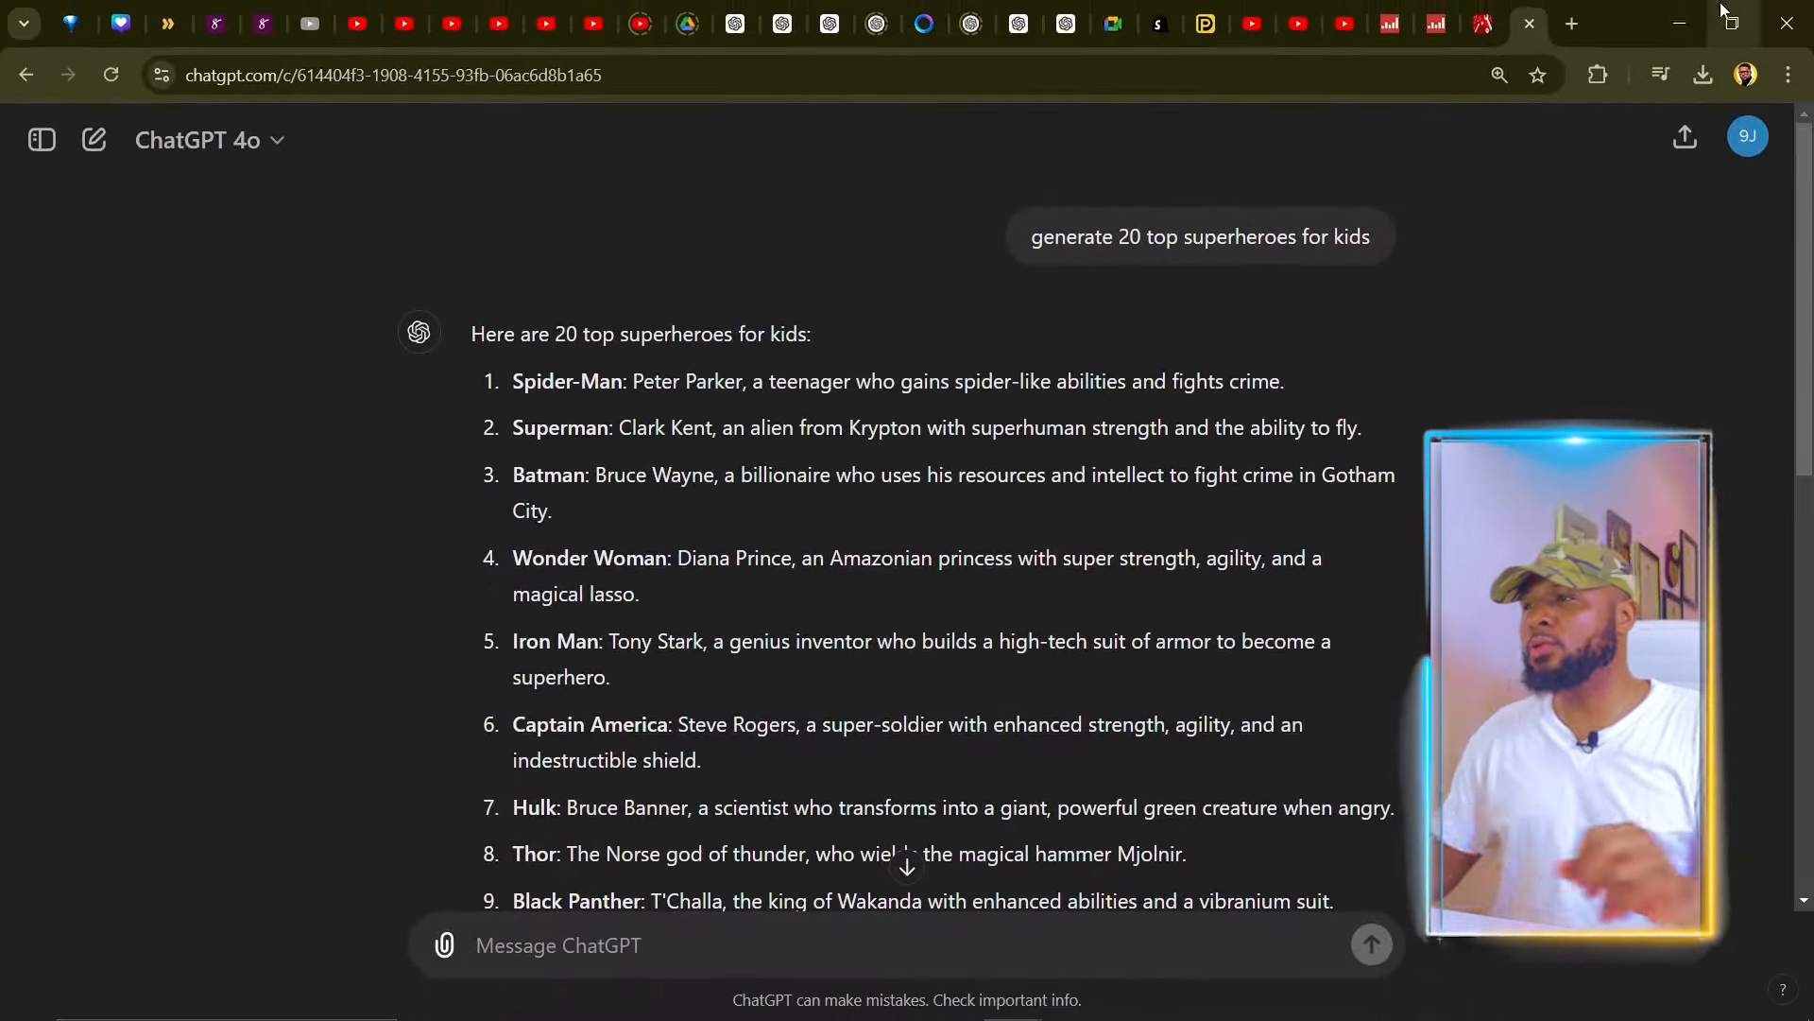
# - Open Meta AI's image generator in a new browser tab
pyautogui.click(1569, 21)
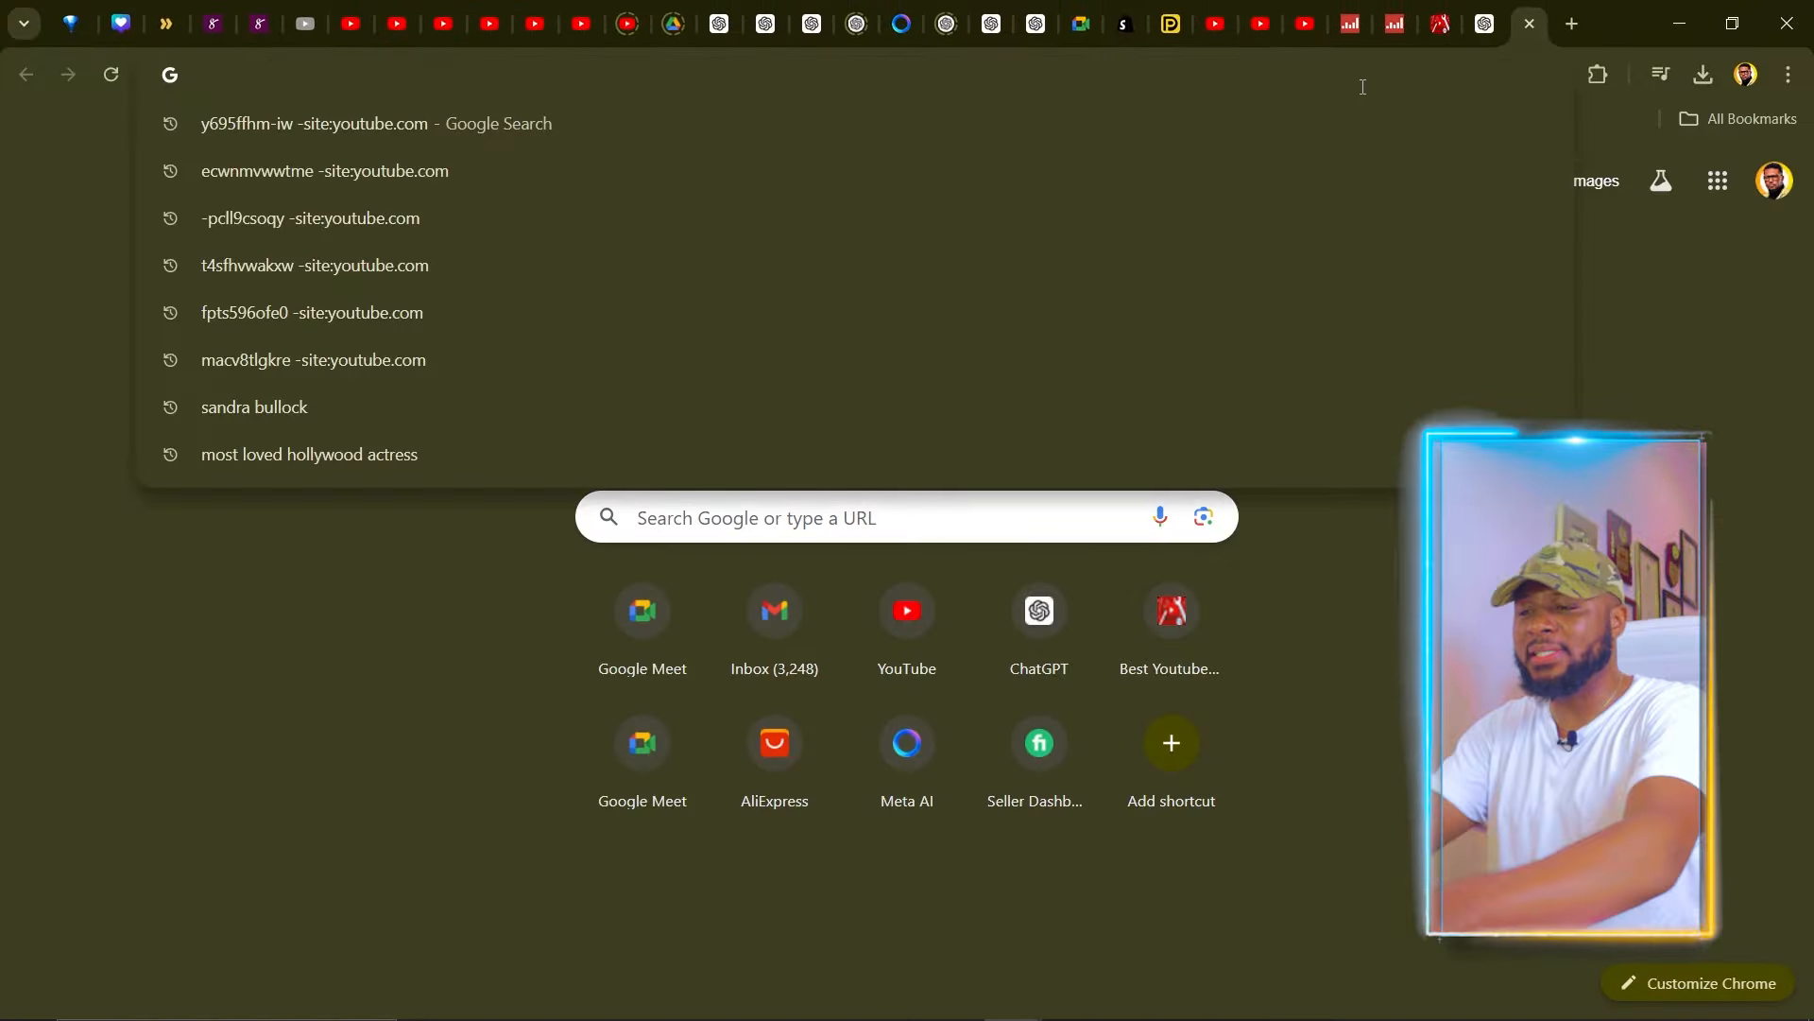
pyautogui.write('meta')
pyautogui.press('Return')
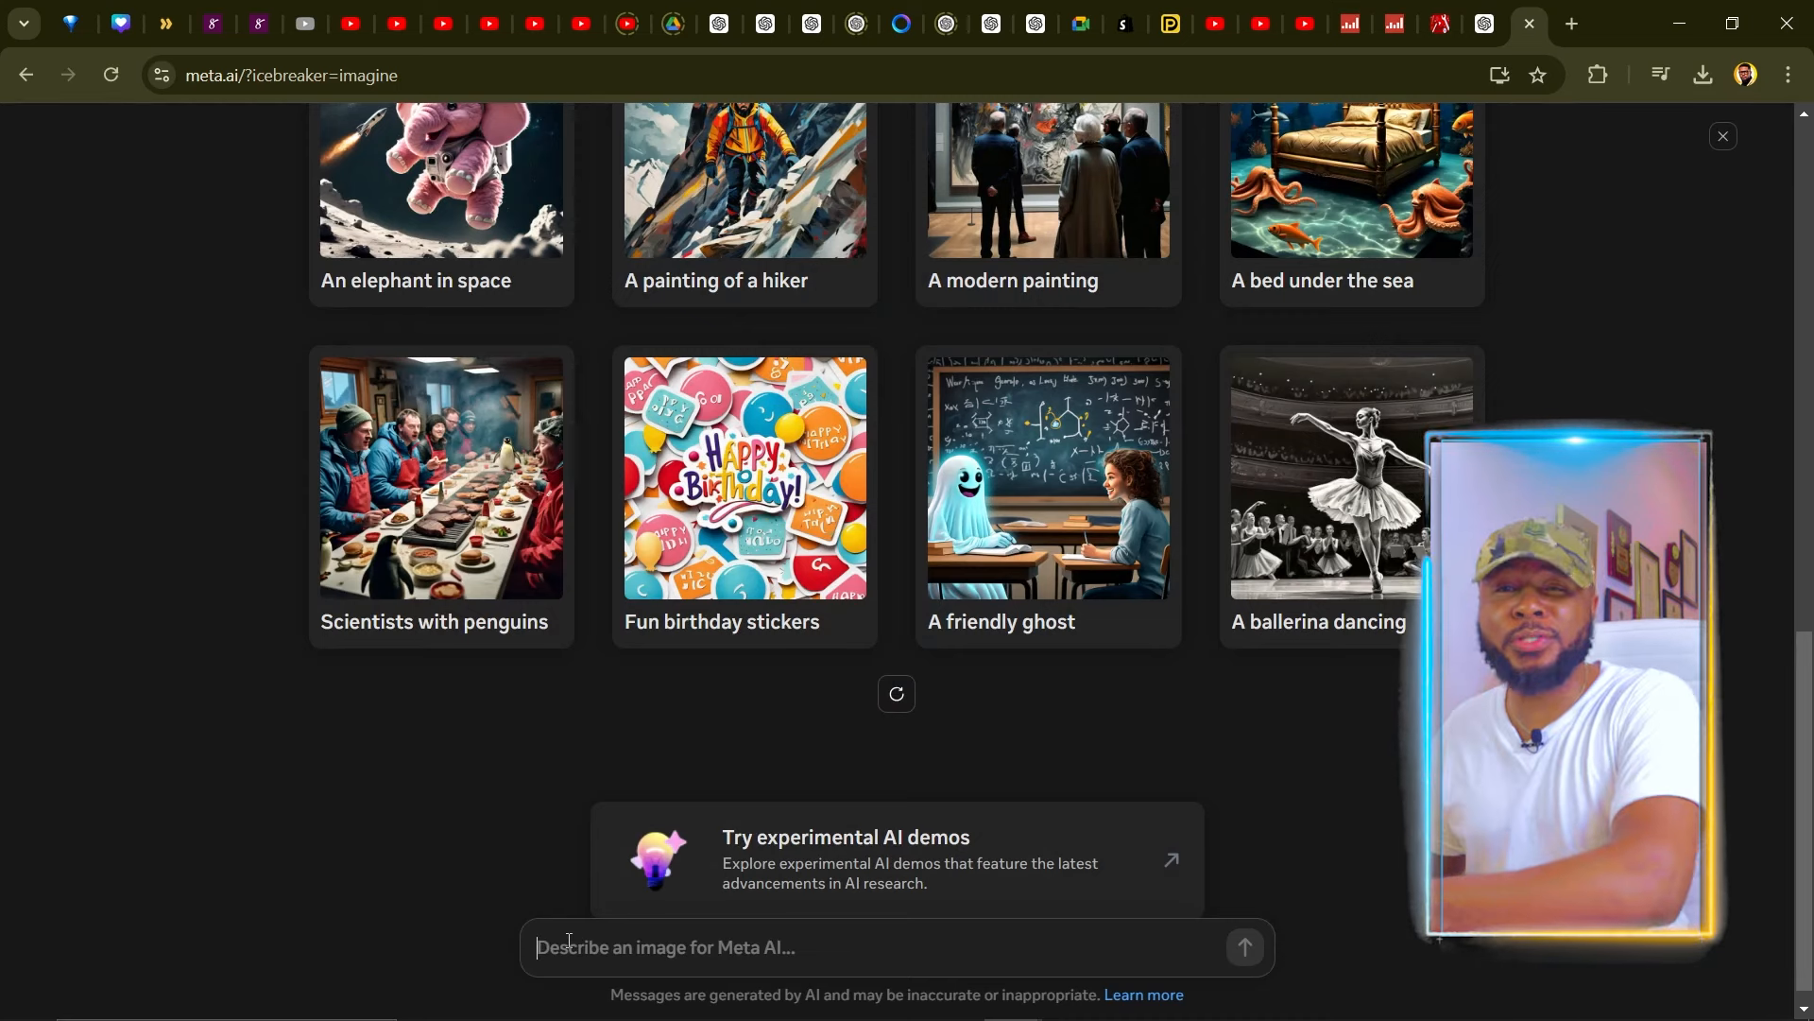
# - Generate images from the prompt "Imagine Spider-Man 3d fighting Superman cartoon in a ring fighting with super power effects"
pyautogui.write('Imagine Spider-Man 3d fighting Superman cartoon in a ring fighting')
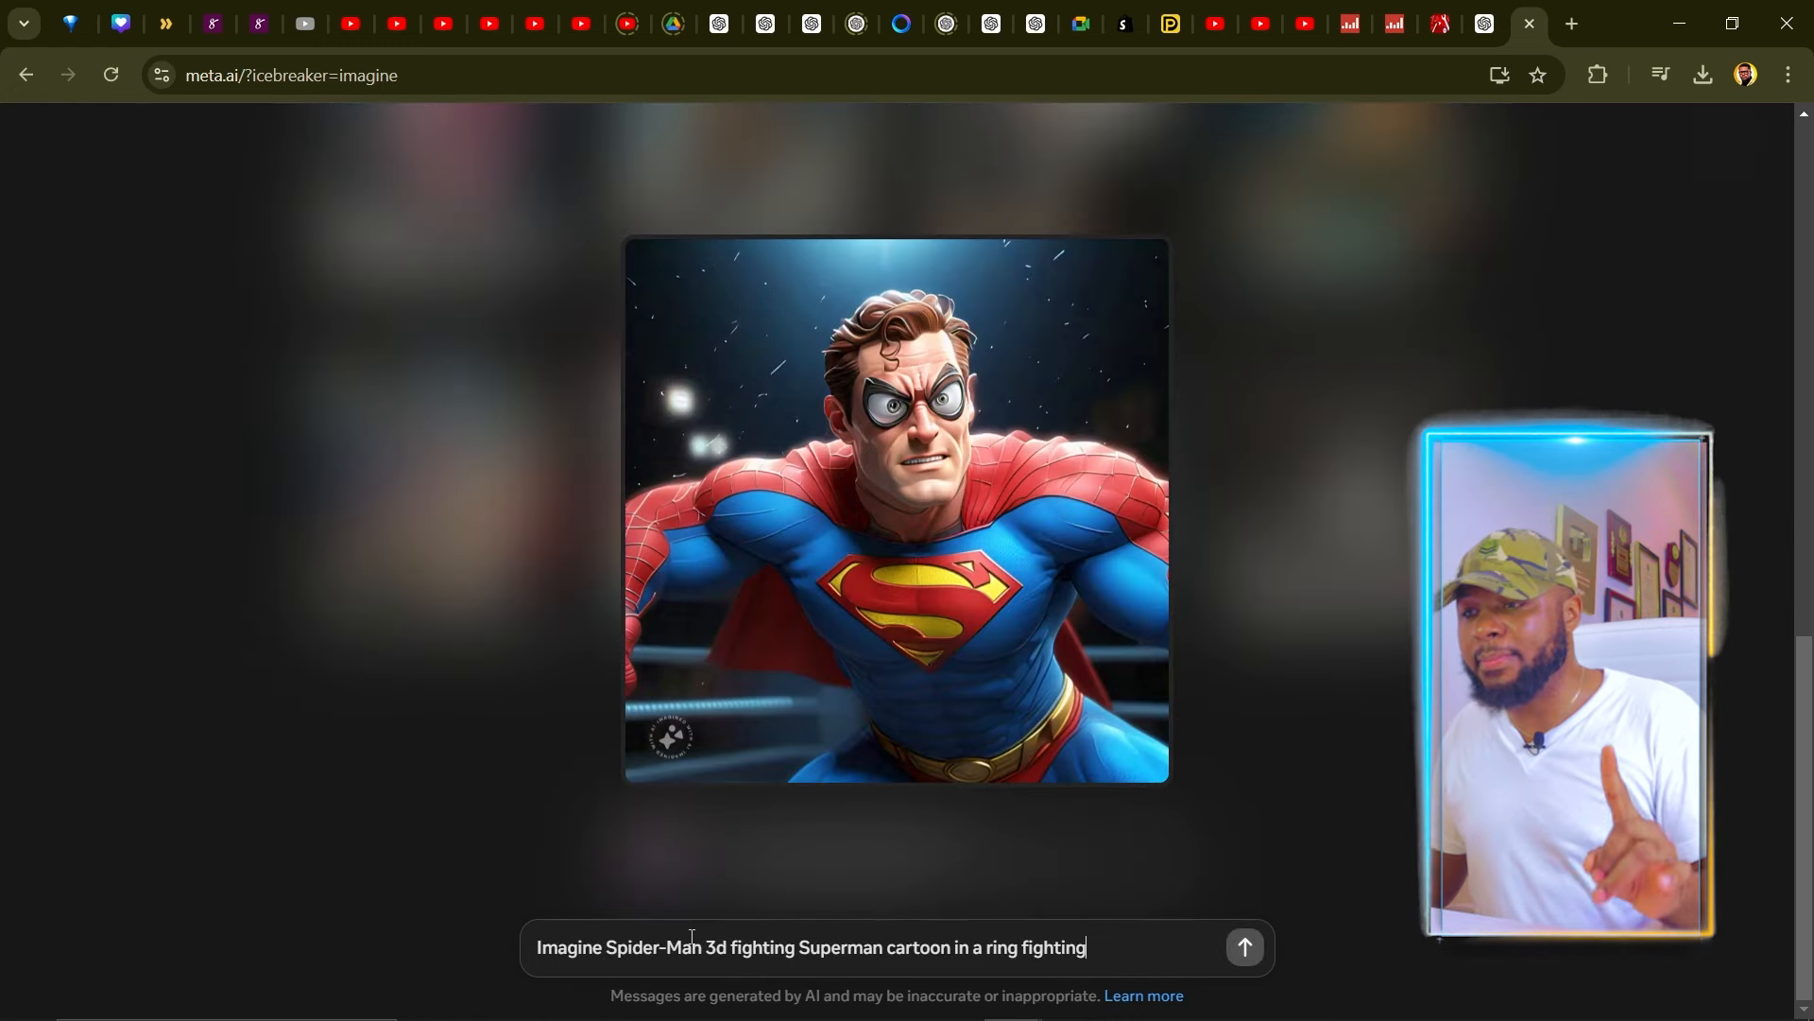
pyautogui.click(1473, 7)
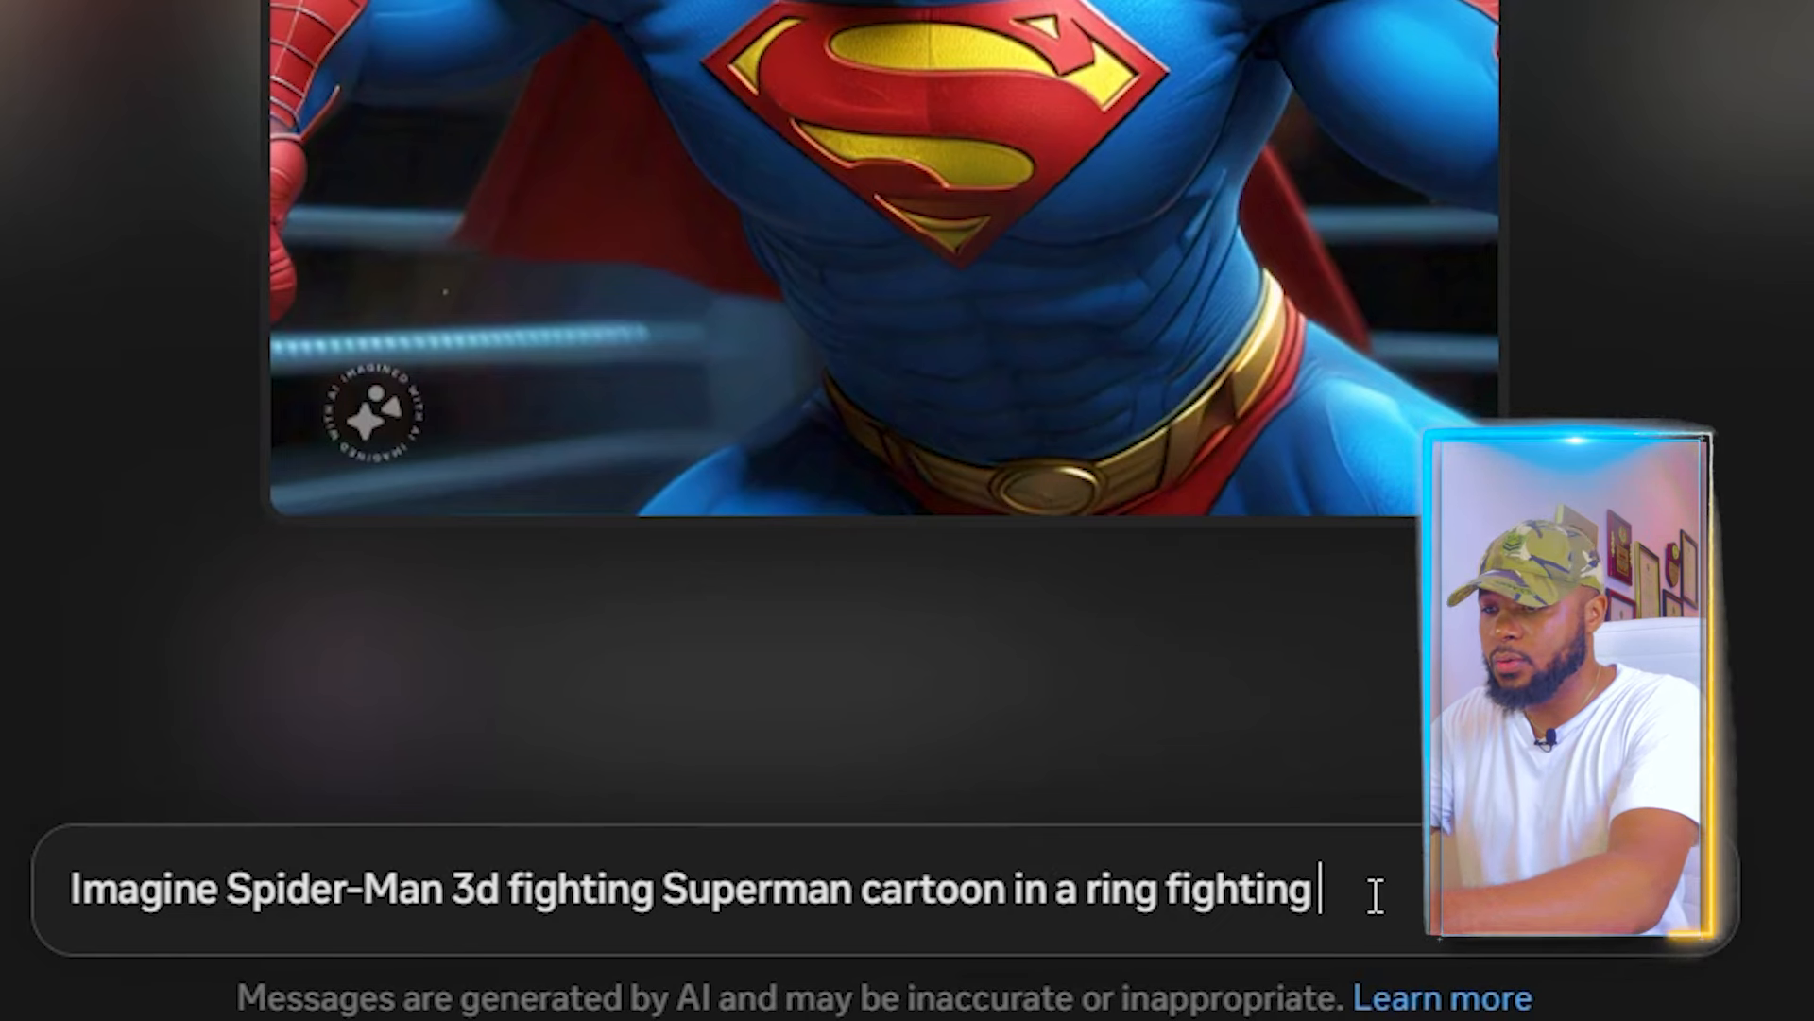
pyautogui.write('with su')
pyautogui.write('per power effects')
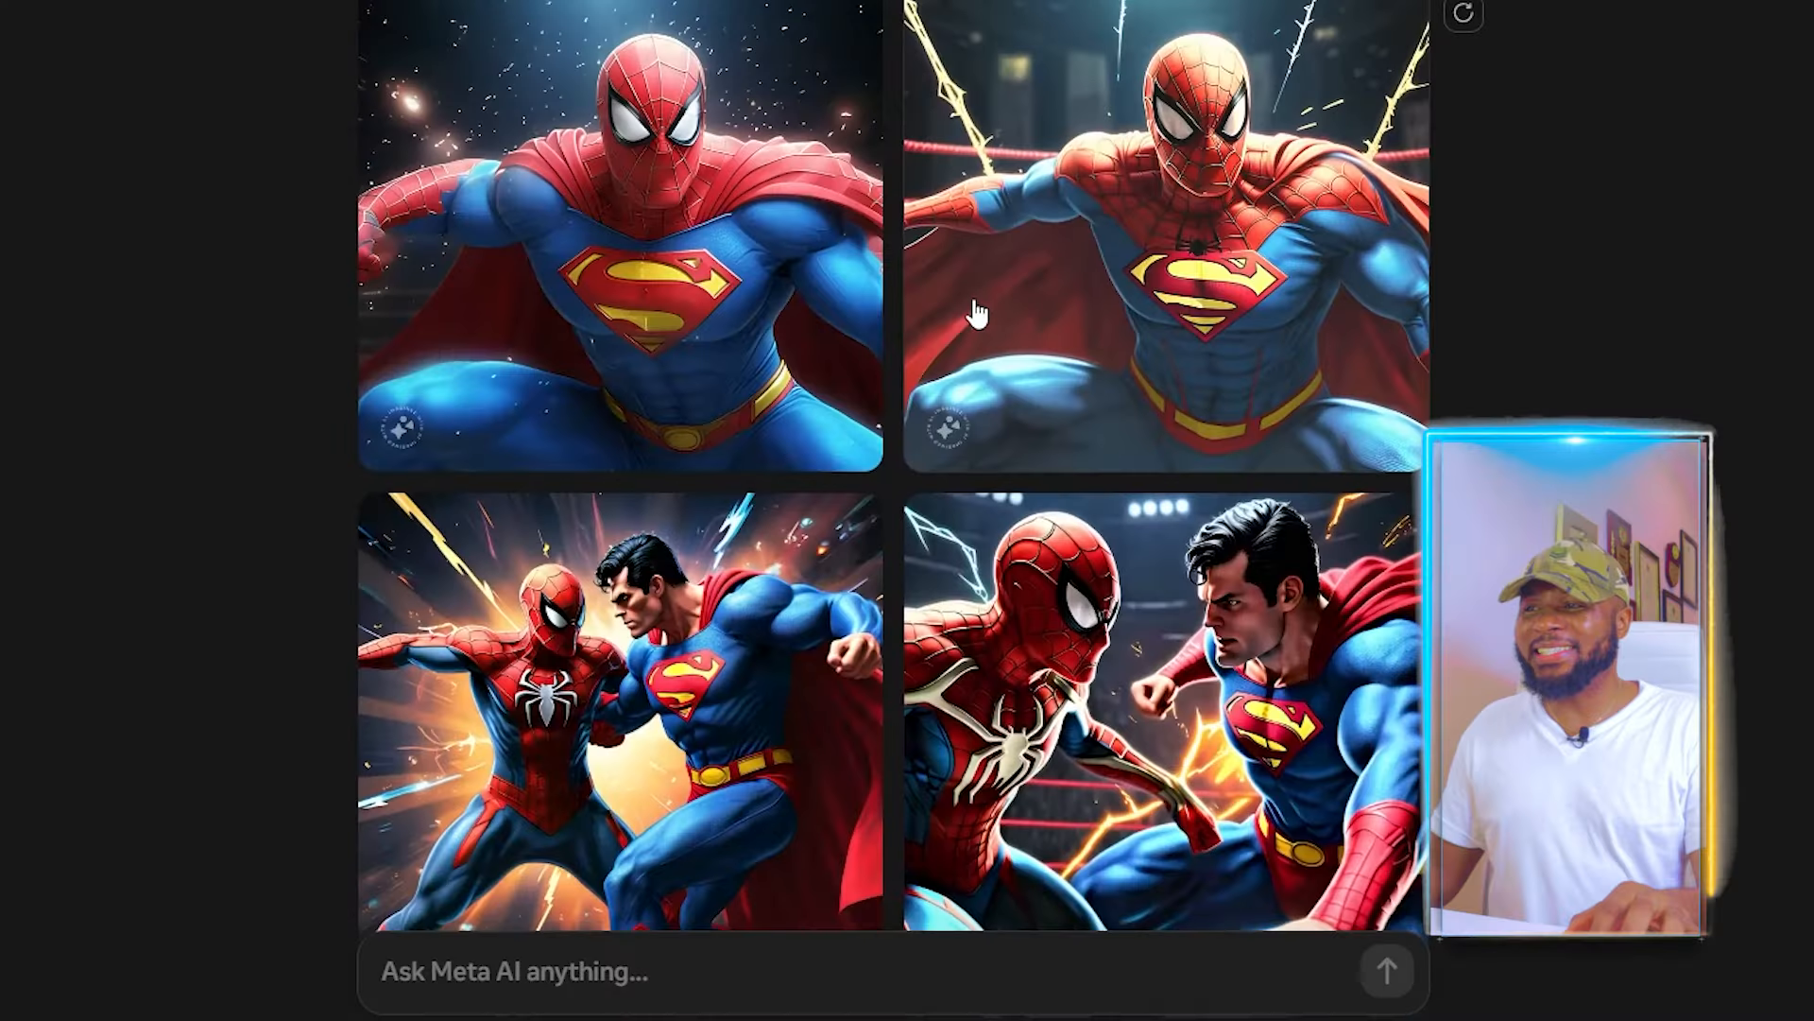
# - Preview the image of Spider-Man and Superman grappling before the orange burst, and regenerate the whole image set
pyautogui.scroll(-3, 1172, 449)
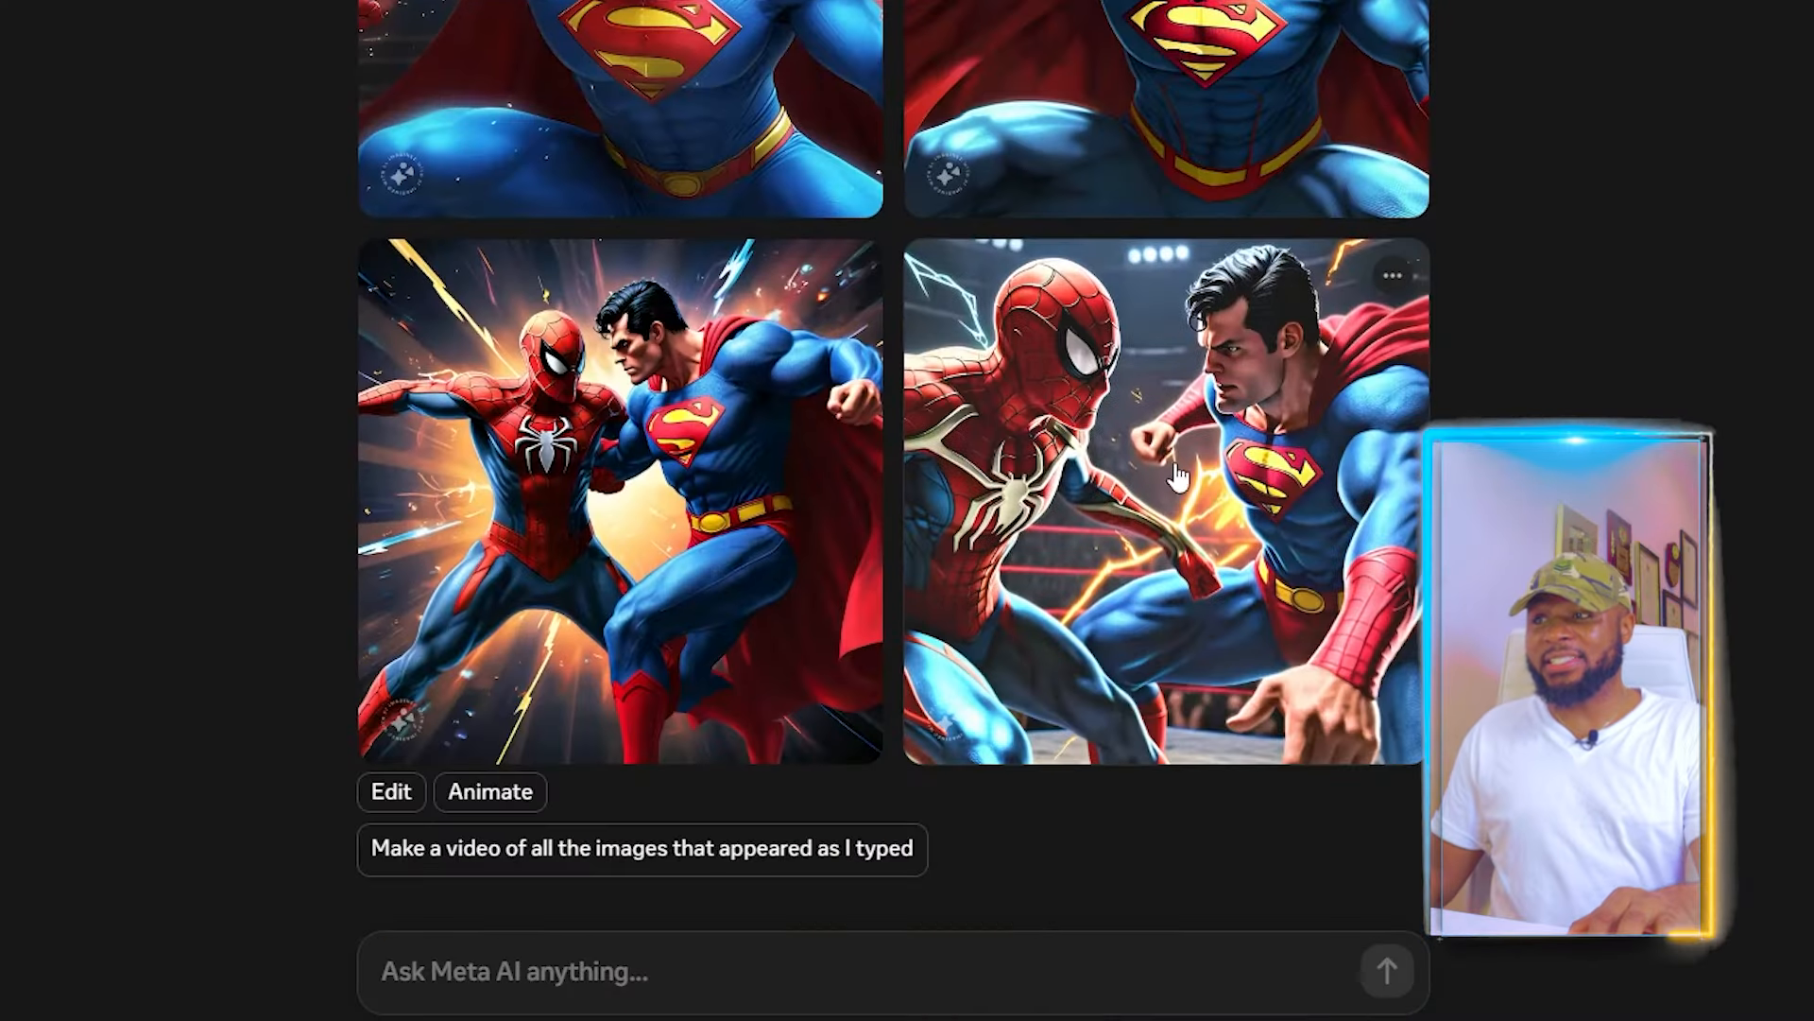
pyautogui.click(625, 521)
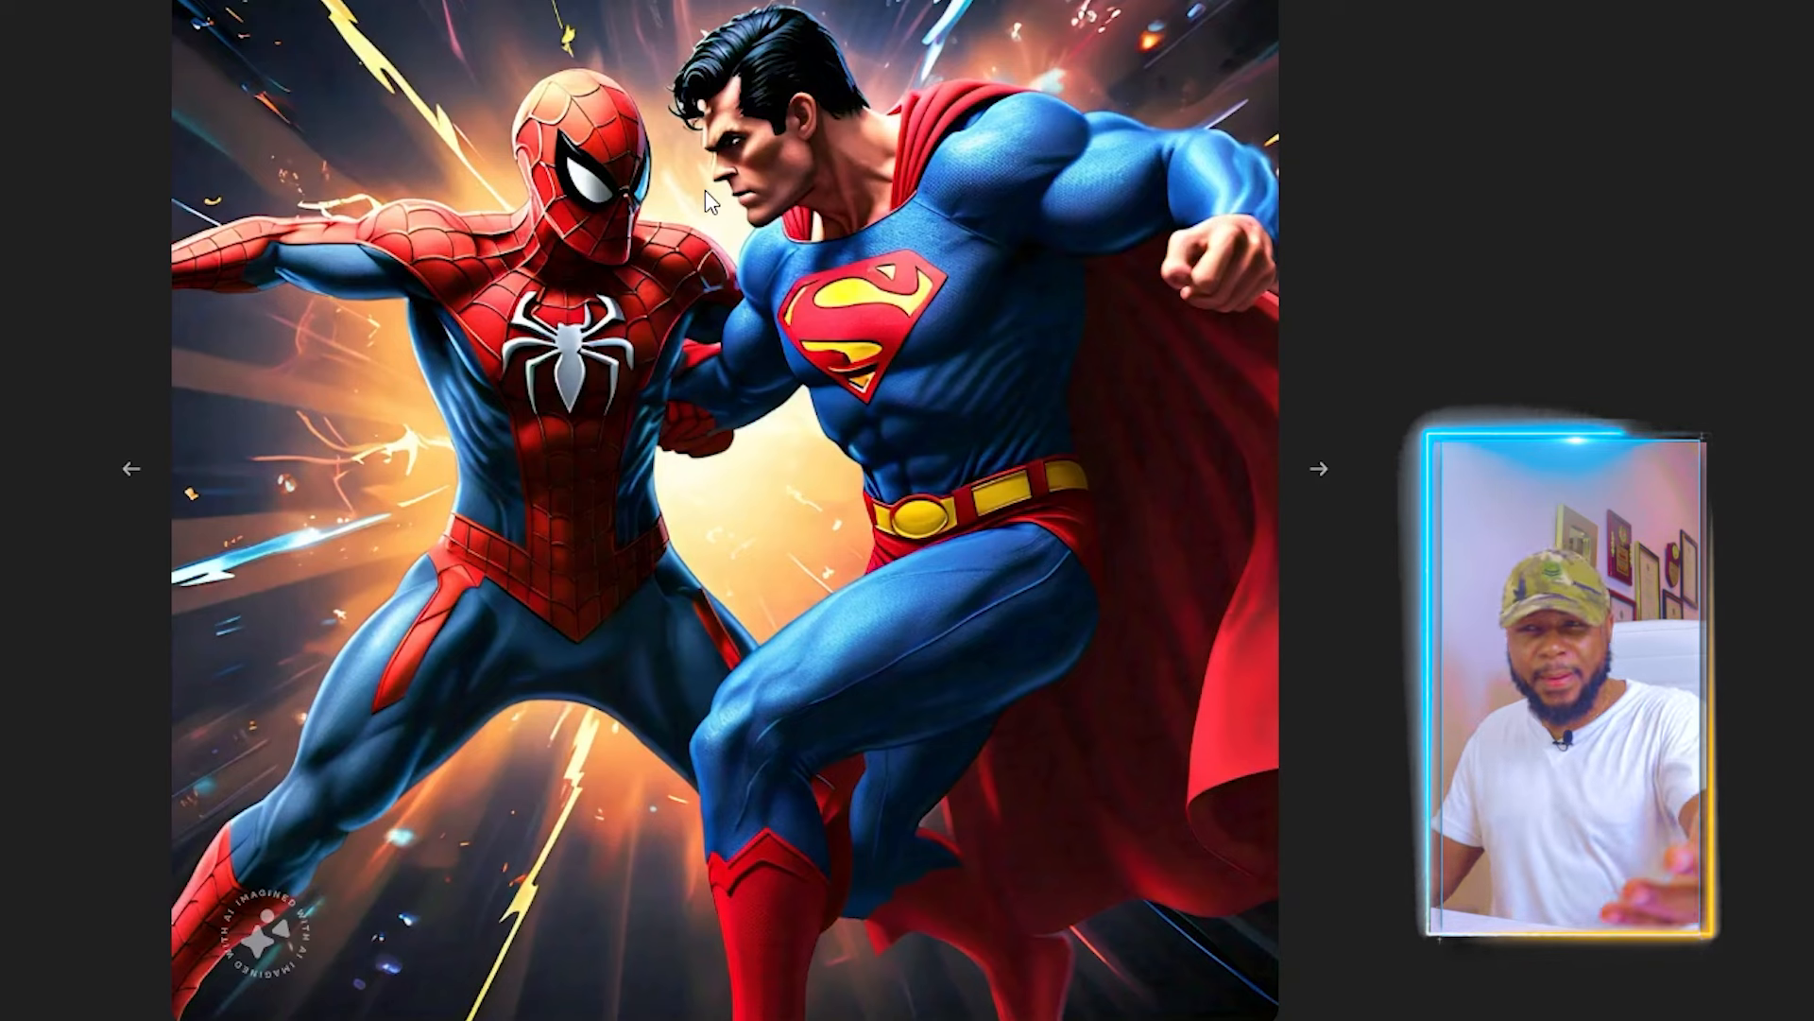
pyautogui.press('Escape')
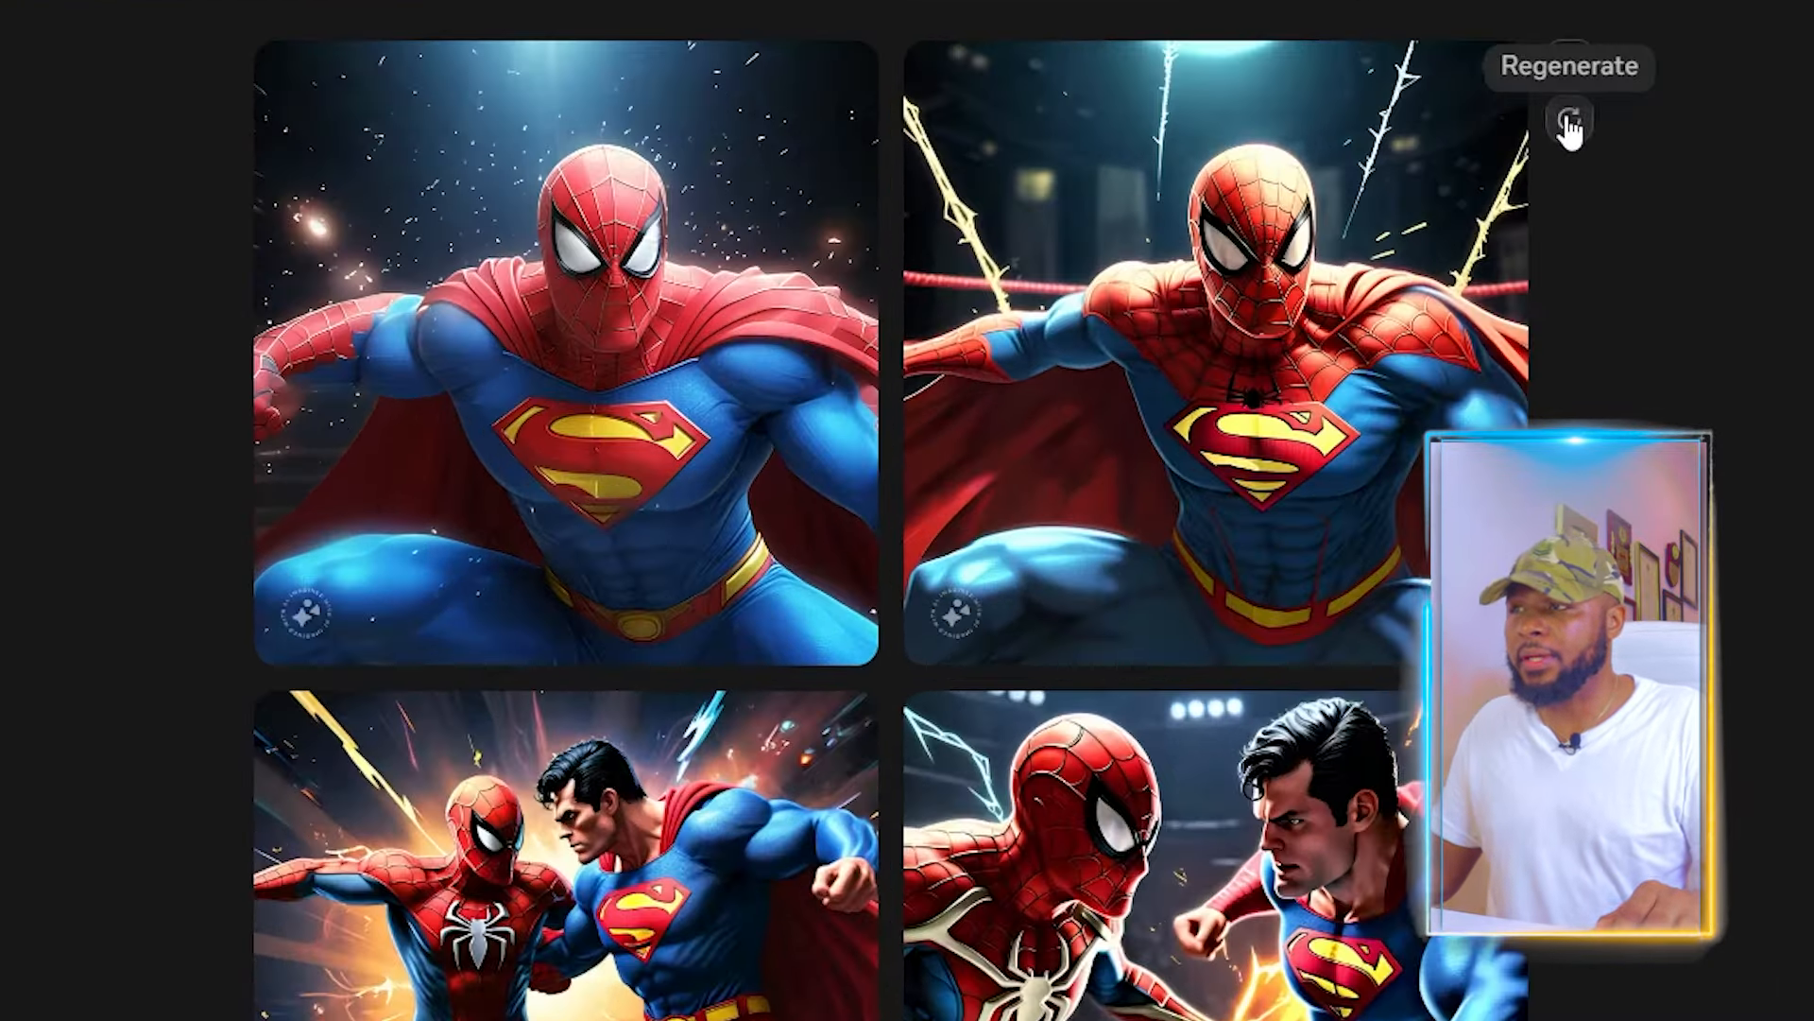
pyautogui.click(1299, 277)
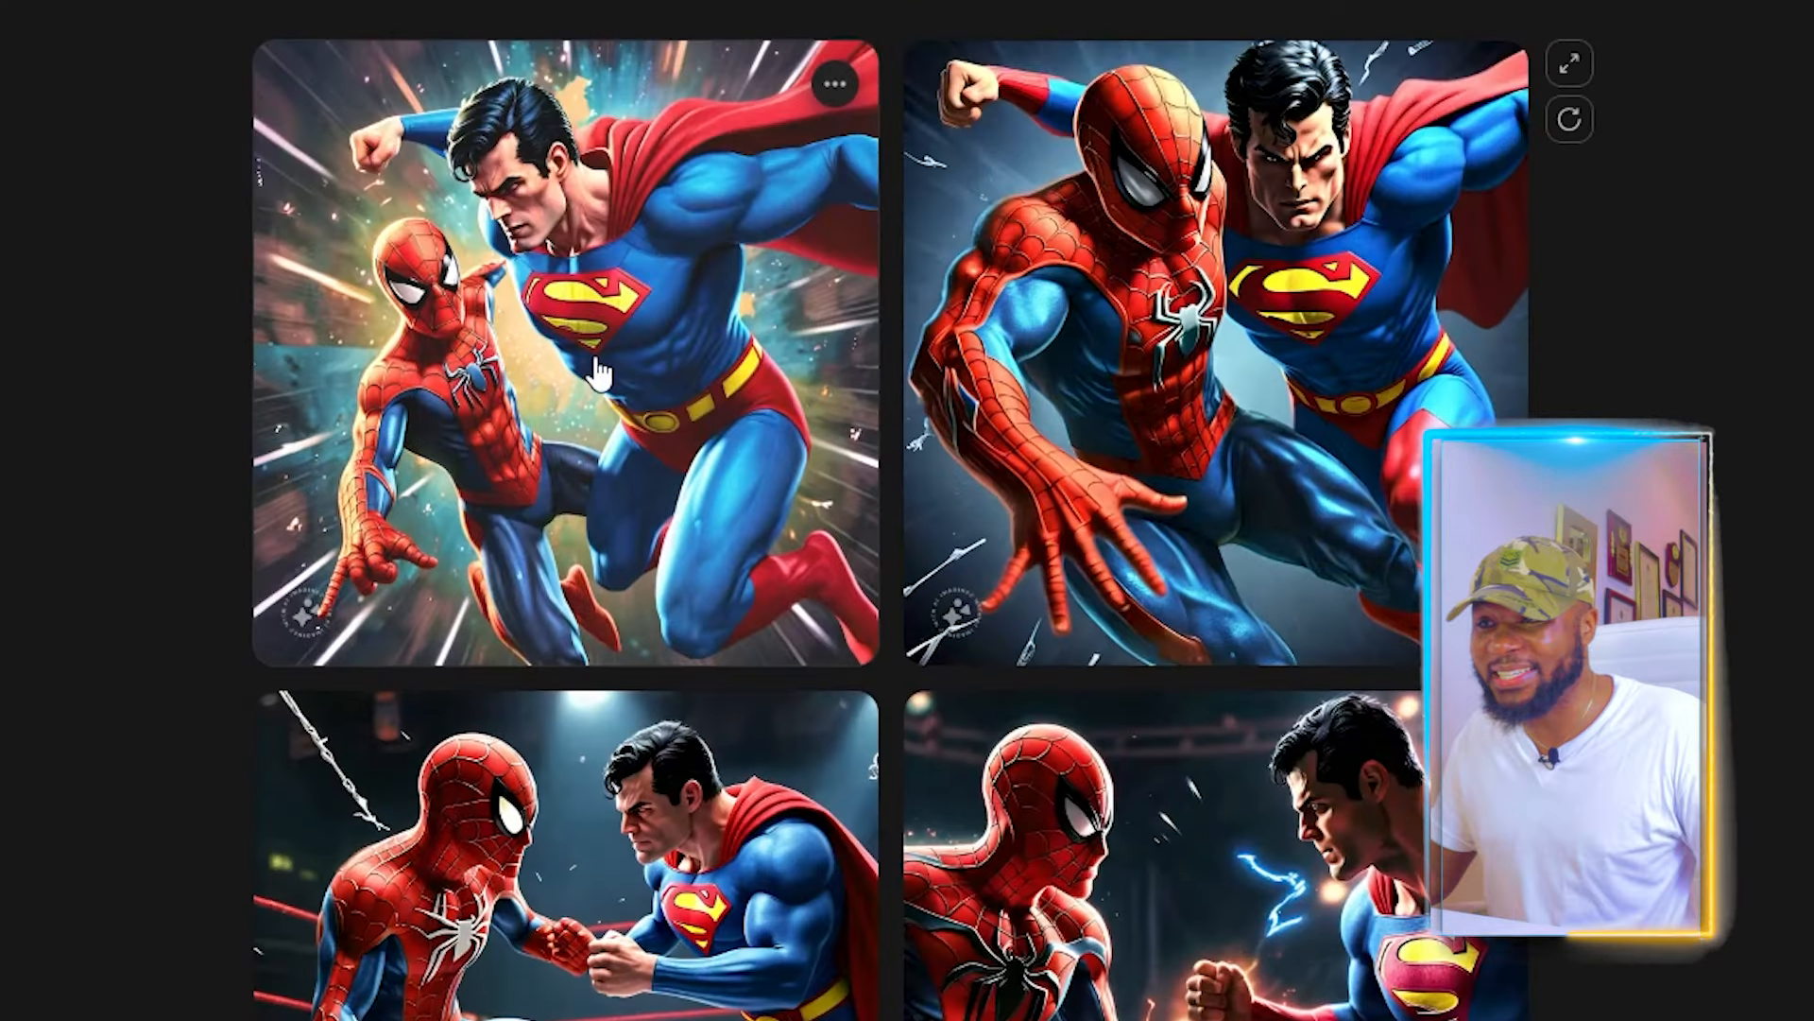
# - Download the regenerated image of Superman flying beside a smaller Spider-Man as a JPEG into the REUPLOAD folder
pyautogui.click(572, 366)
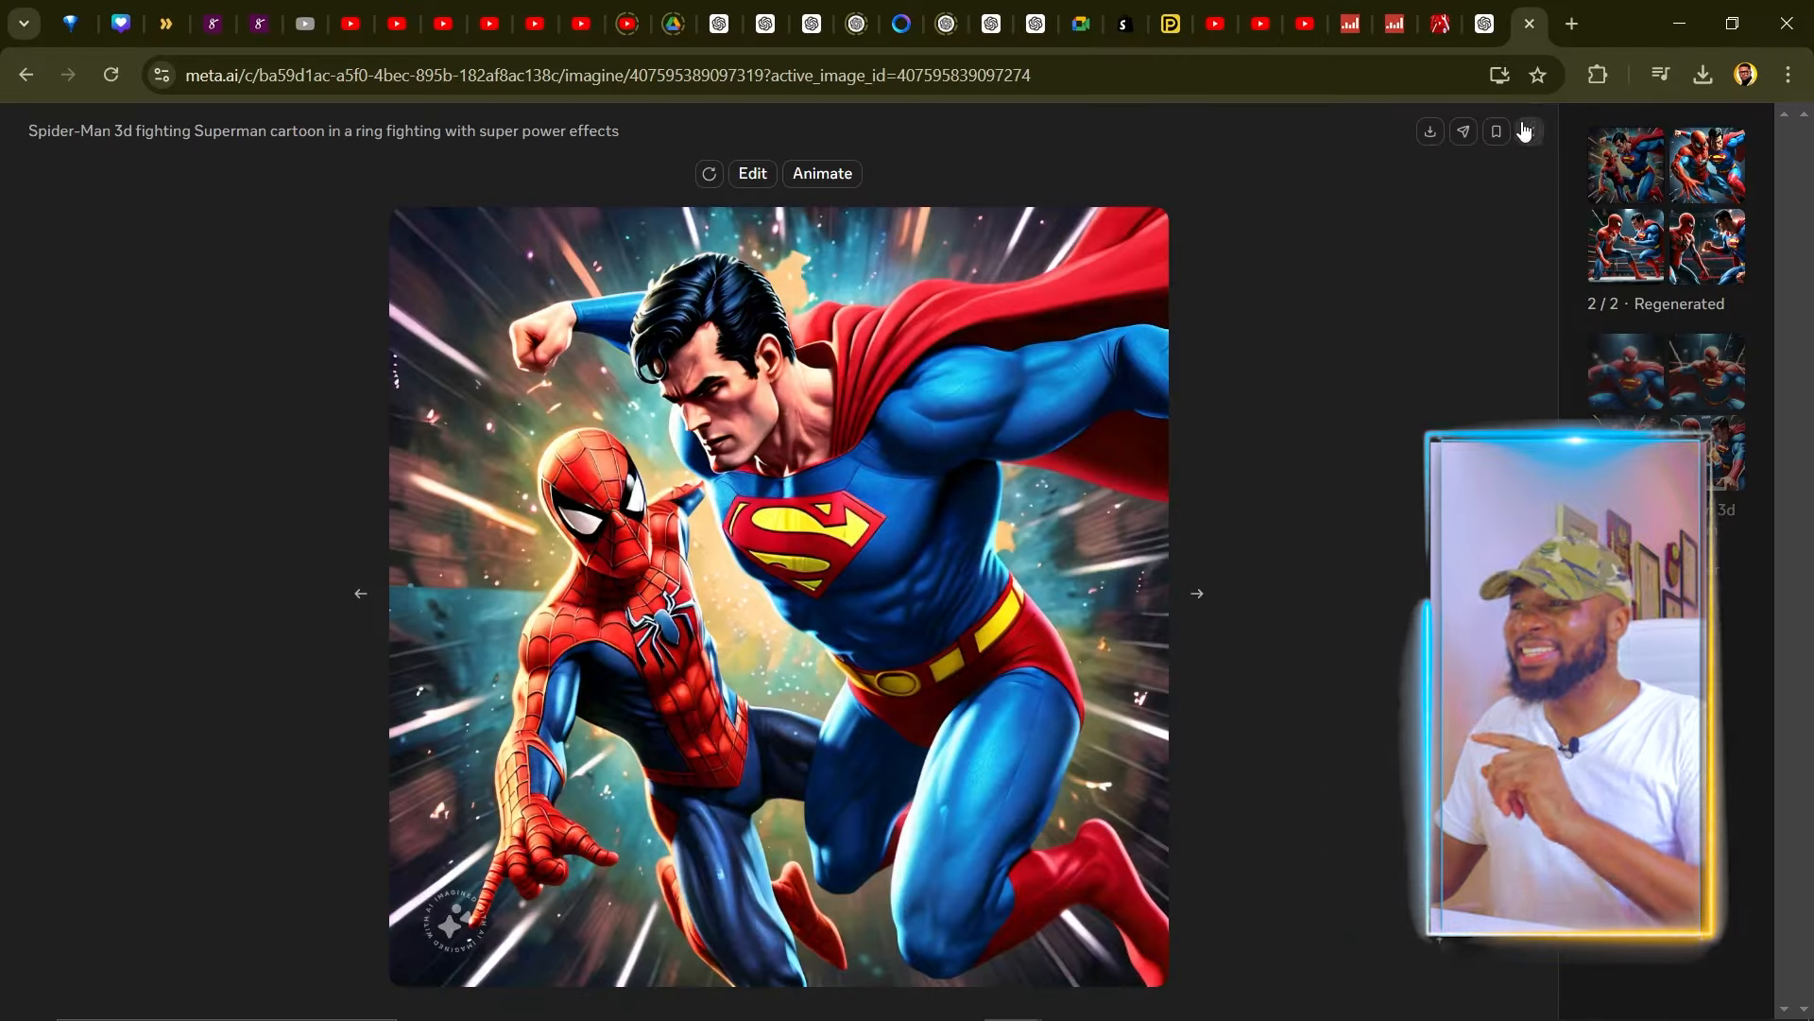
pyautogui.click(1524, 130)
pyautogui.scroll(-3, 1502, 145)
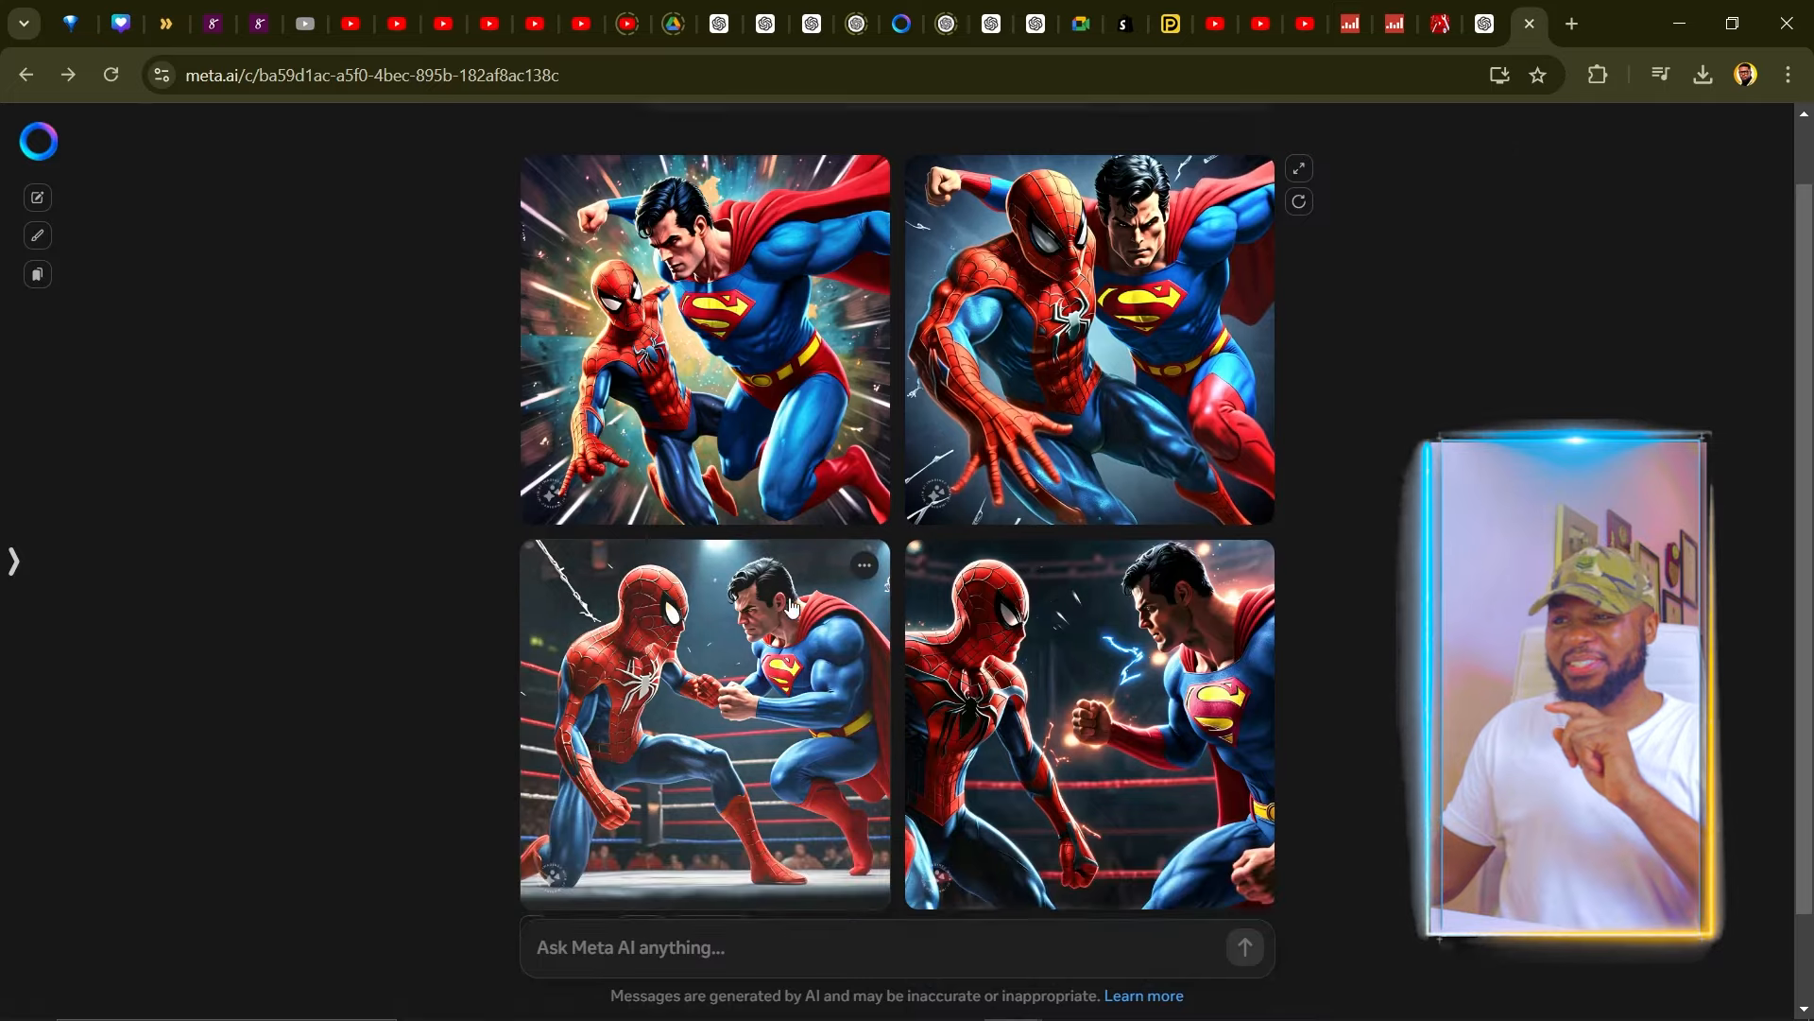
pyautogui.click(681, 294)
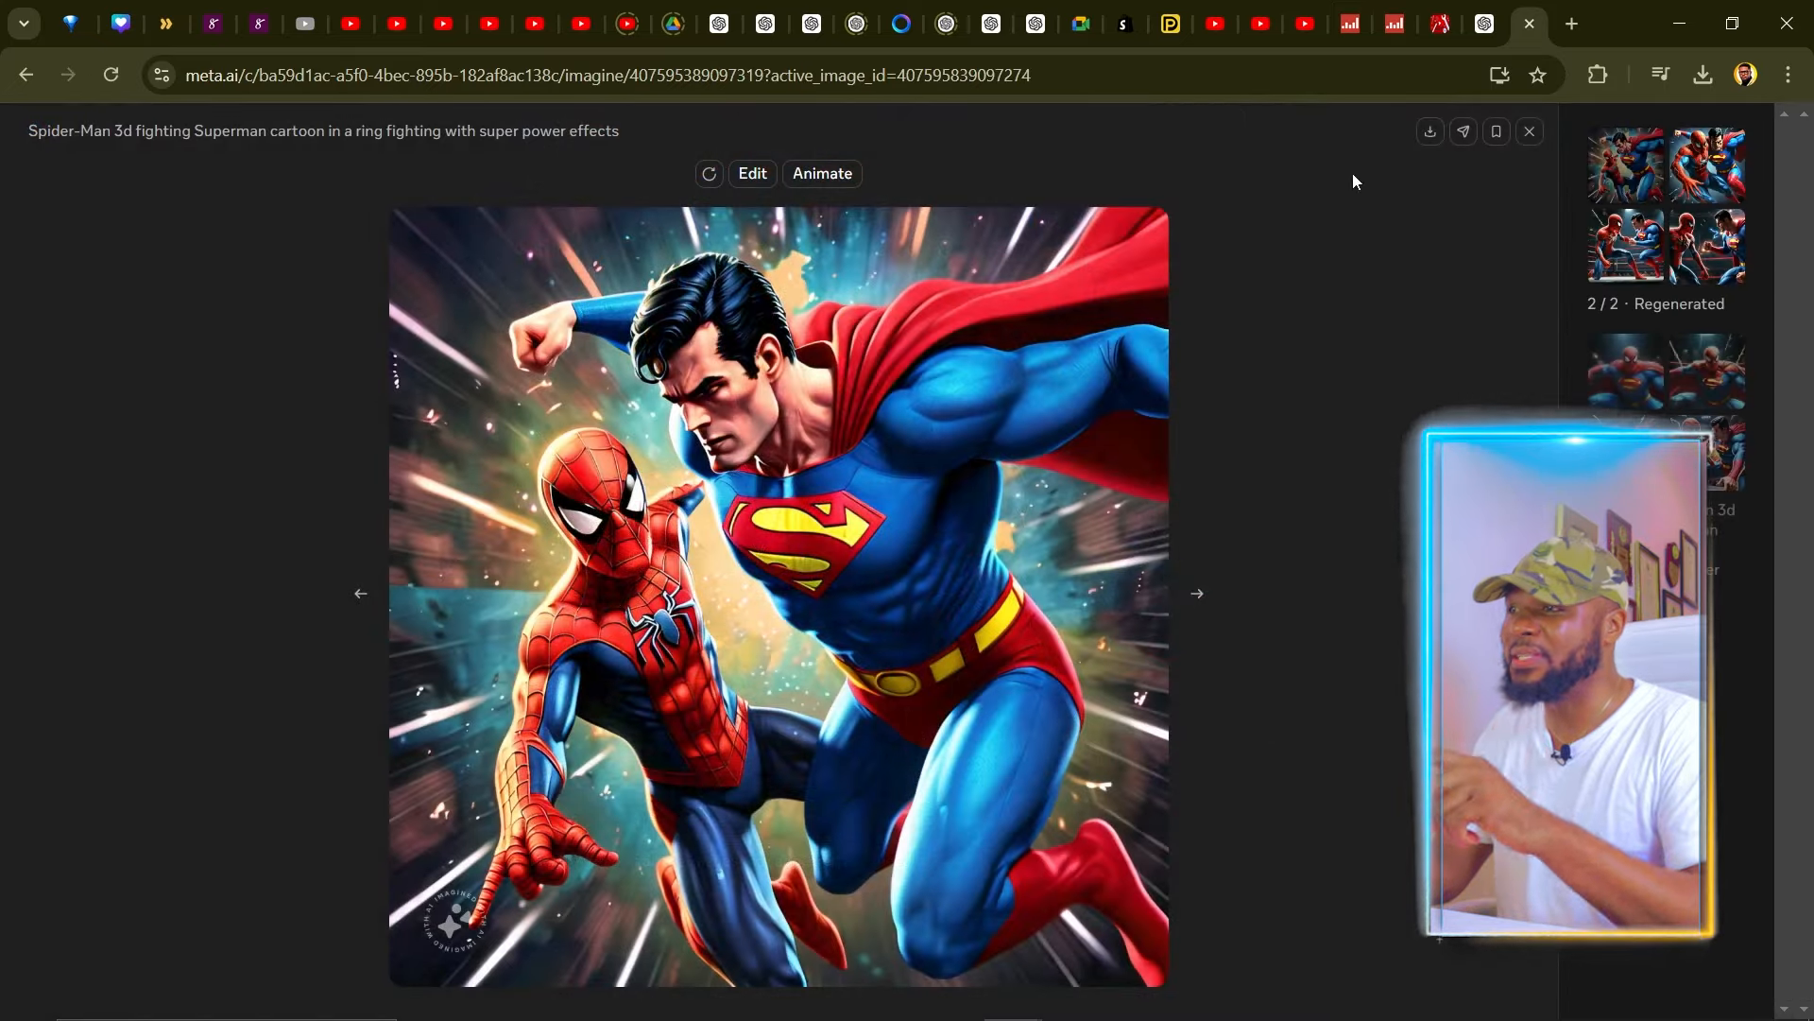
pyautogui.click(1431, 132)
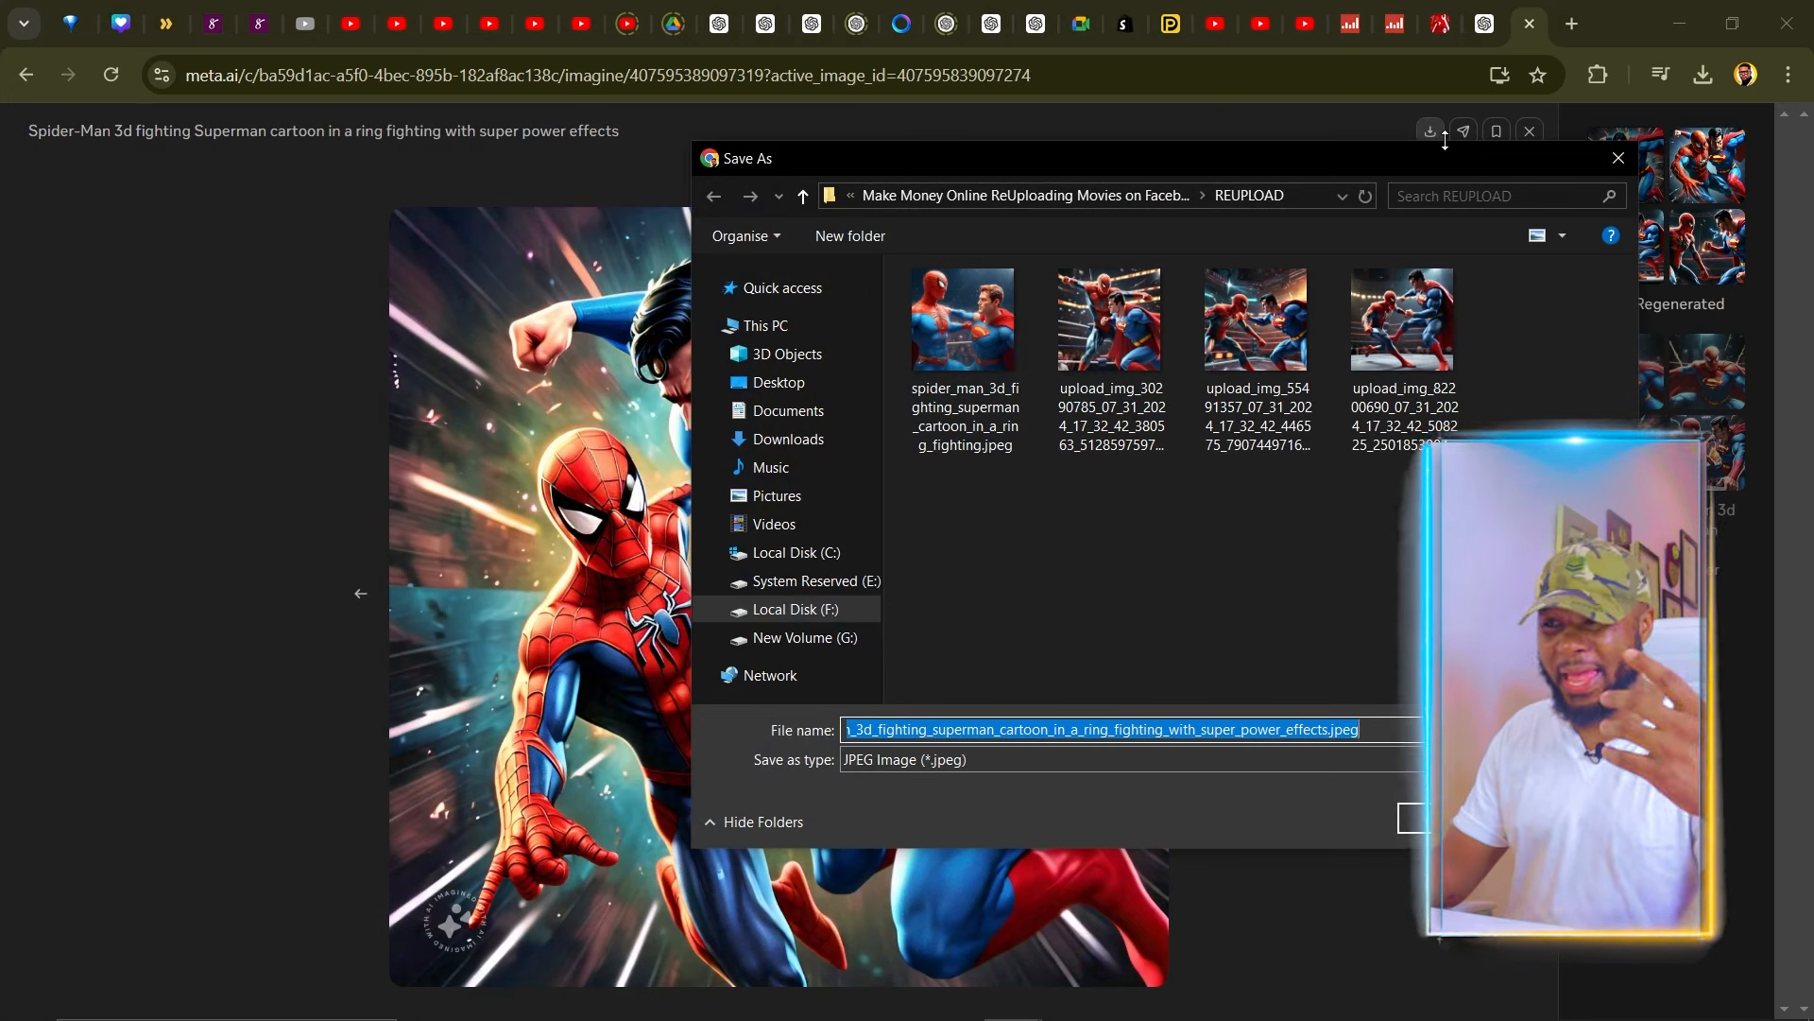
pyautogui.click(1452, 819)
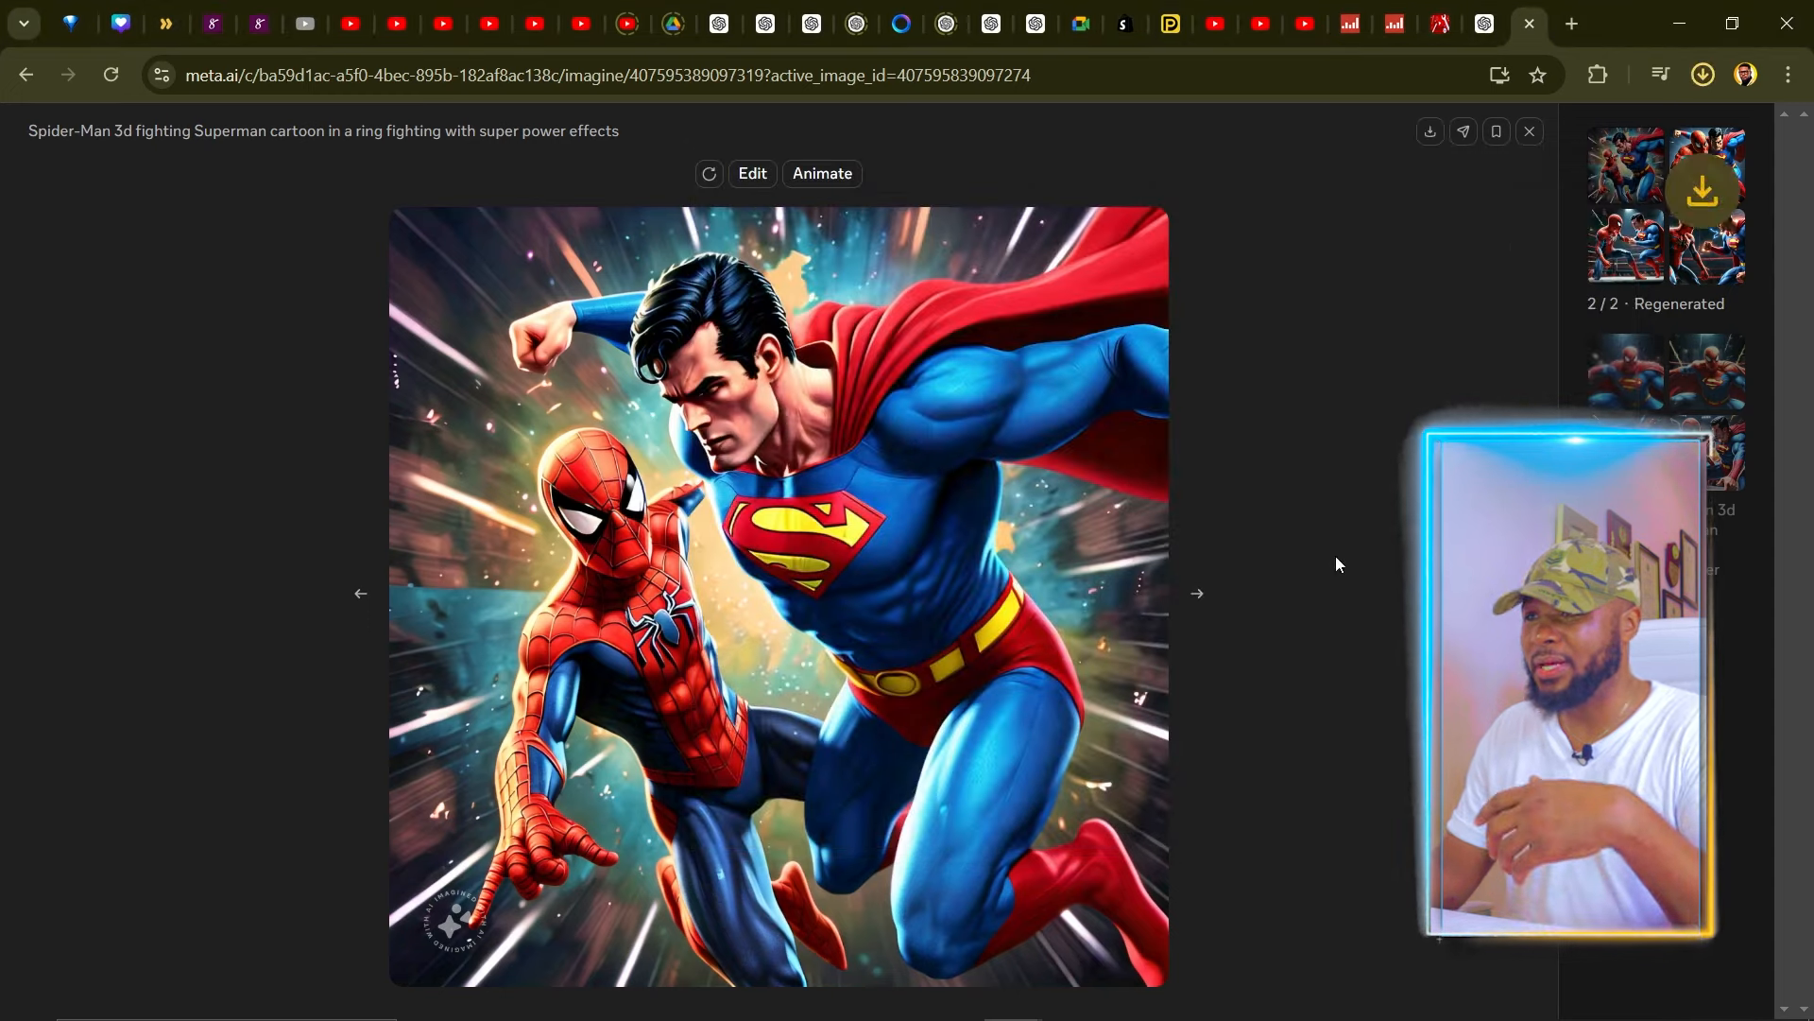
pyautogui.click(1275, 224)
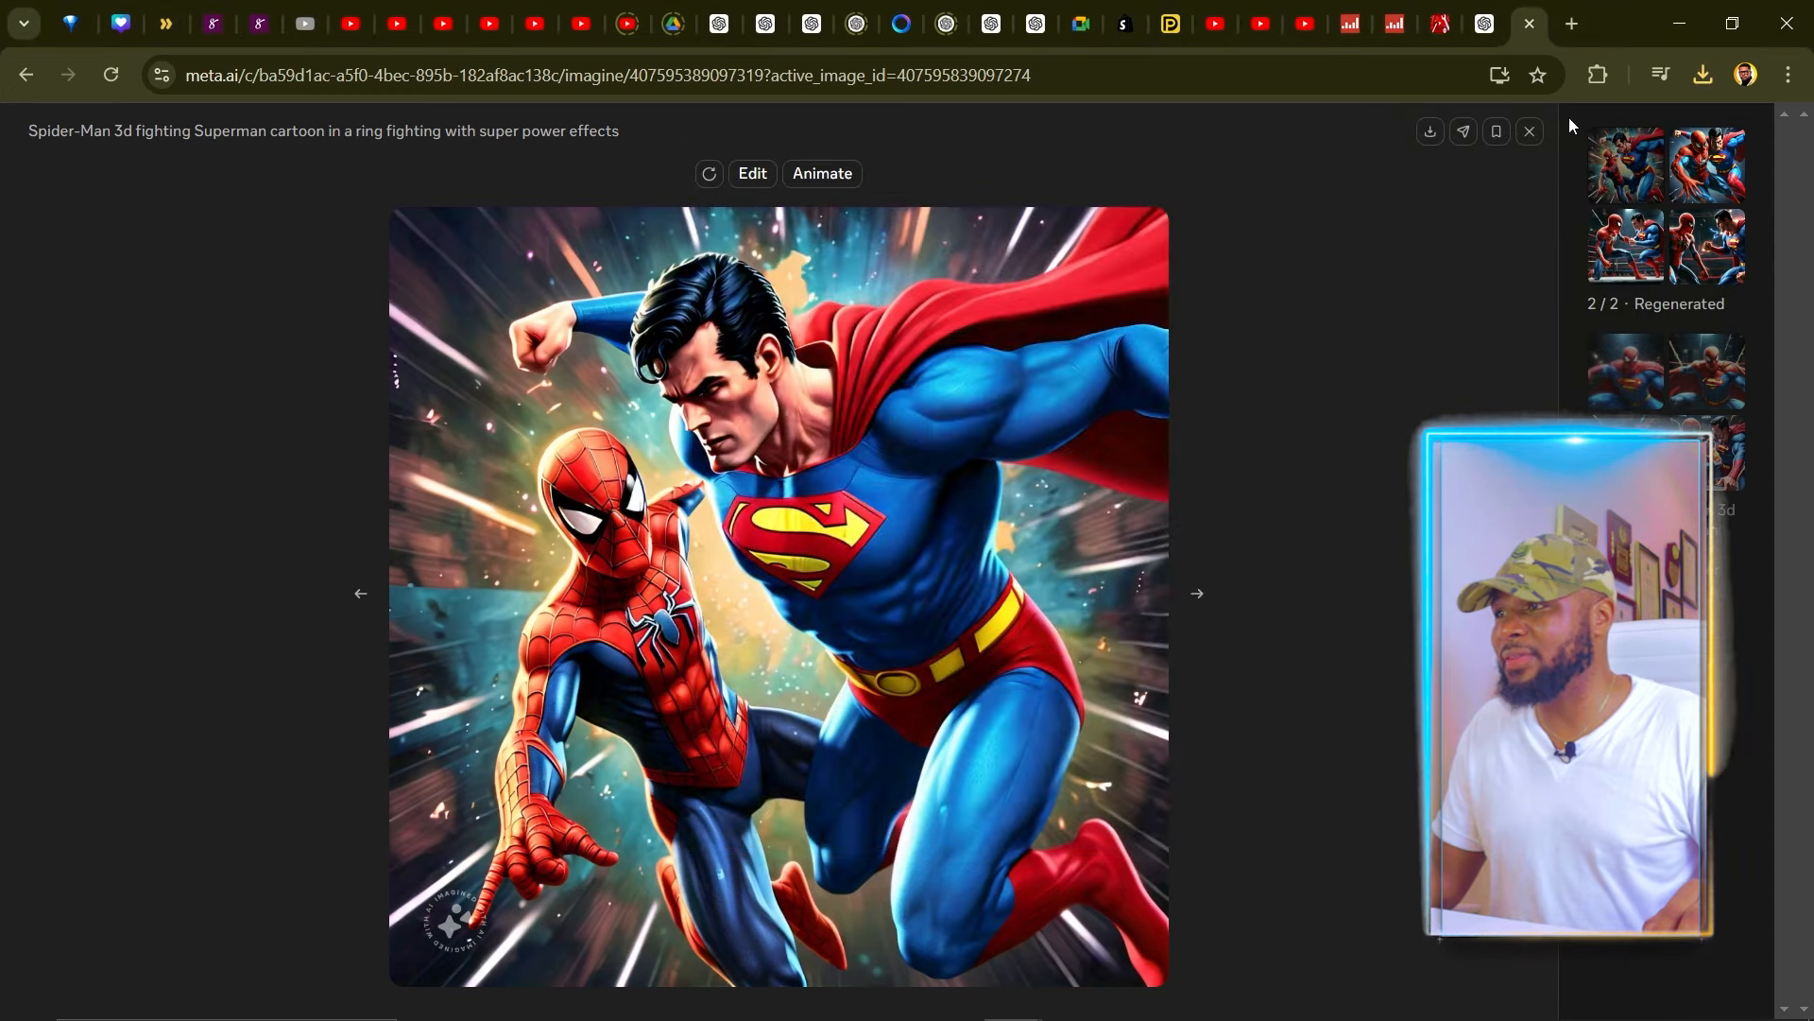
# - Save the second regenerated image, with Spider-Man reaching forward in front of Superman, to the REUPLOAD folder
pyautogui.click(1528, 133)
pyautogui.click(1037, 270)
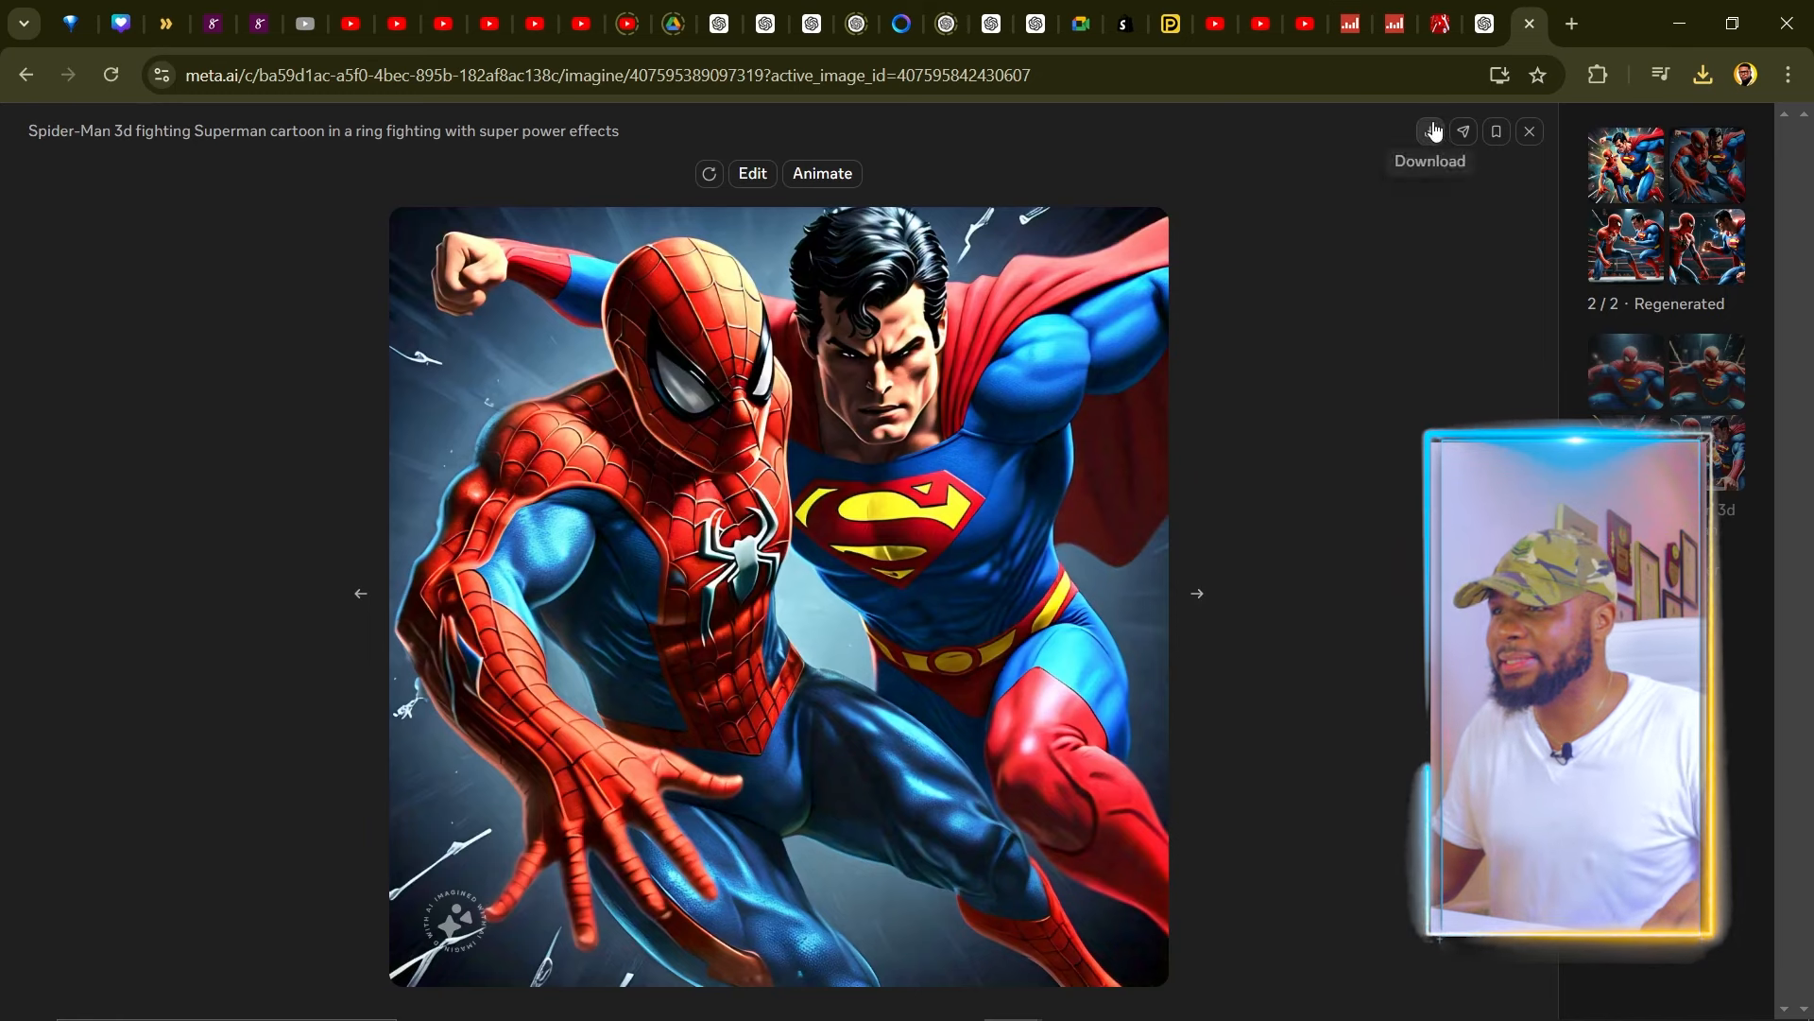
pyautogui.click(1431, 131)
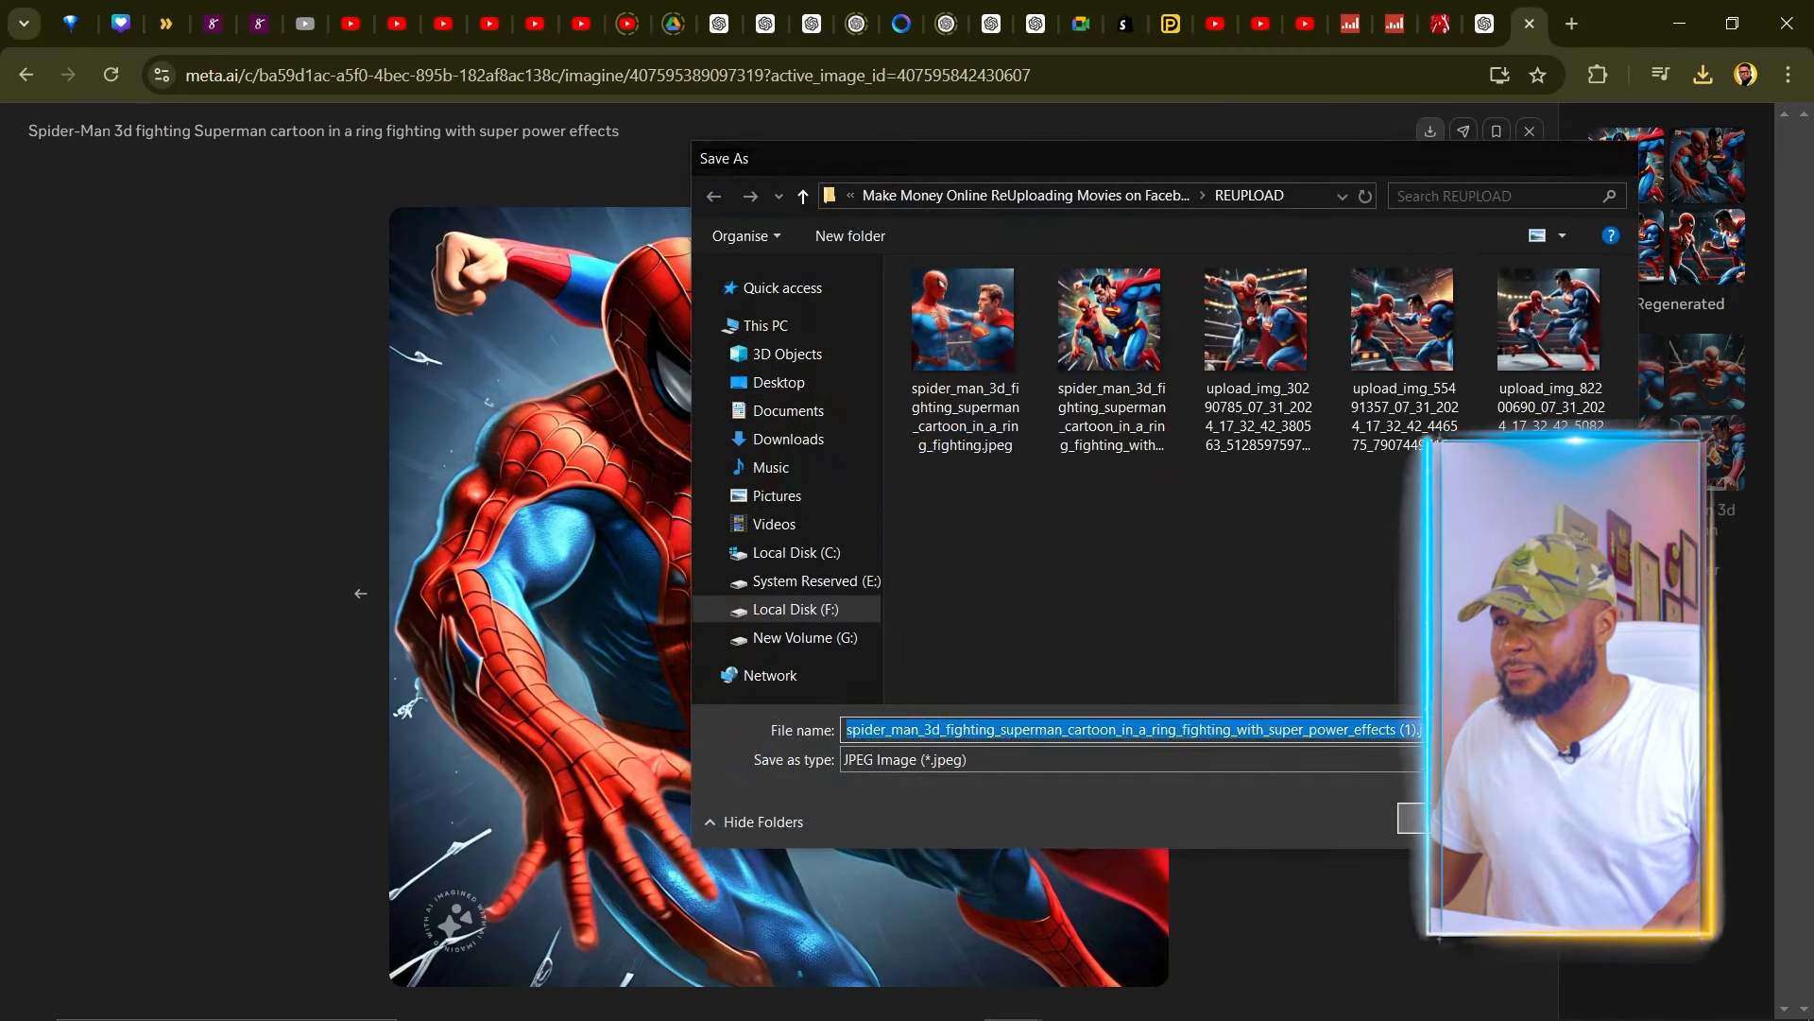
pyautogui.press('Return')
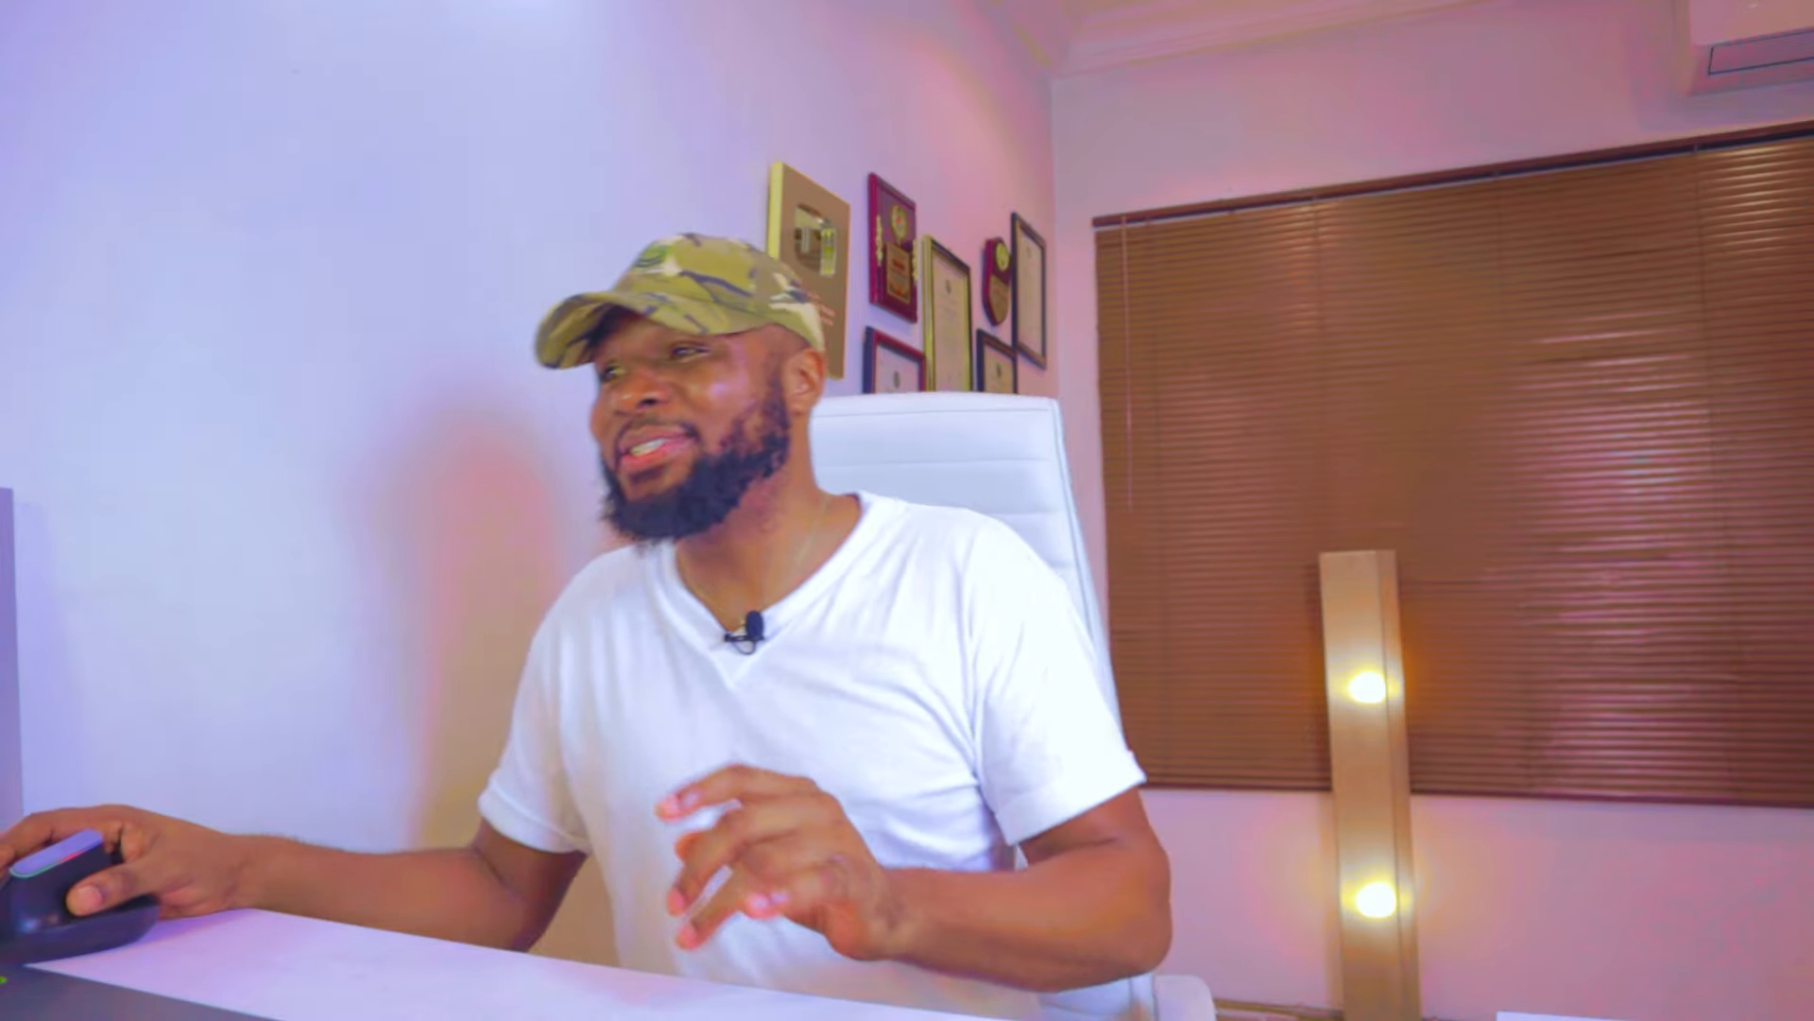
pyautogui.scroll(-1, 870, 265)
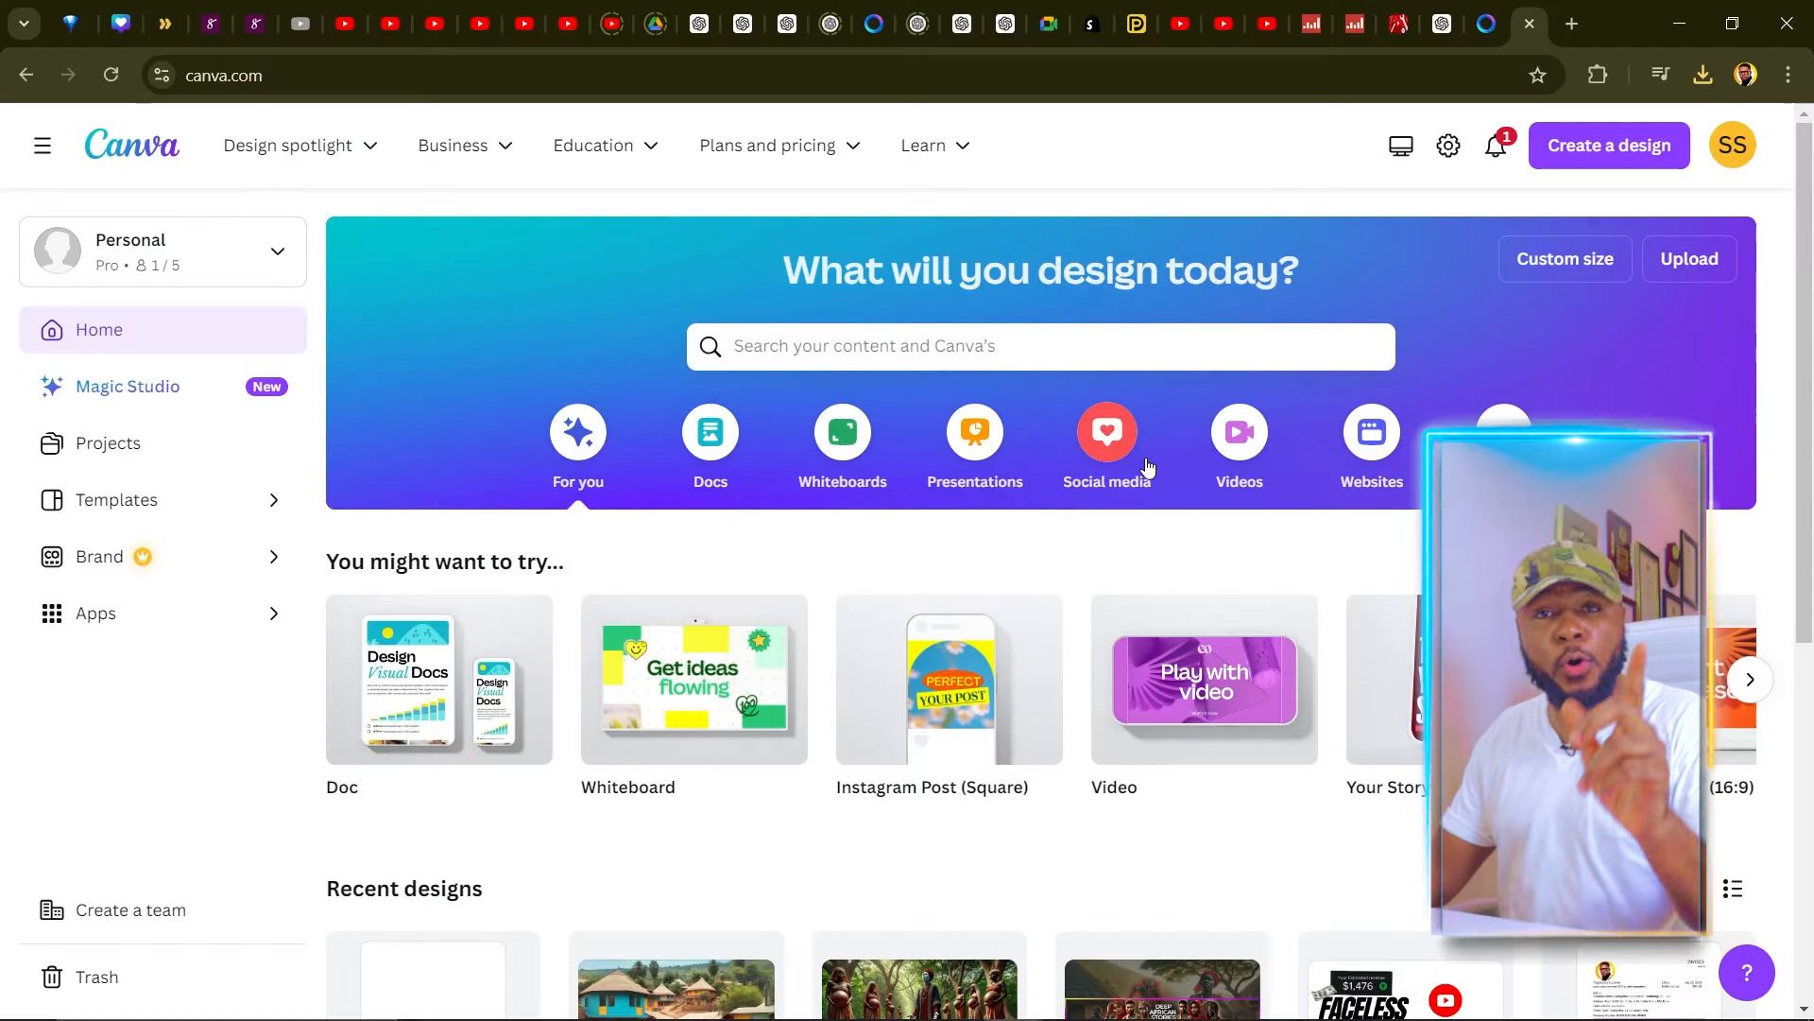
# - Create a blank Mobile Video design from Canva's video formats
pyautogui.click(1239, 432)
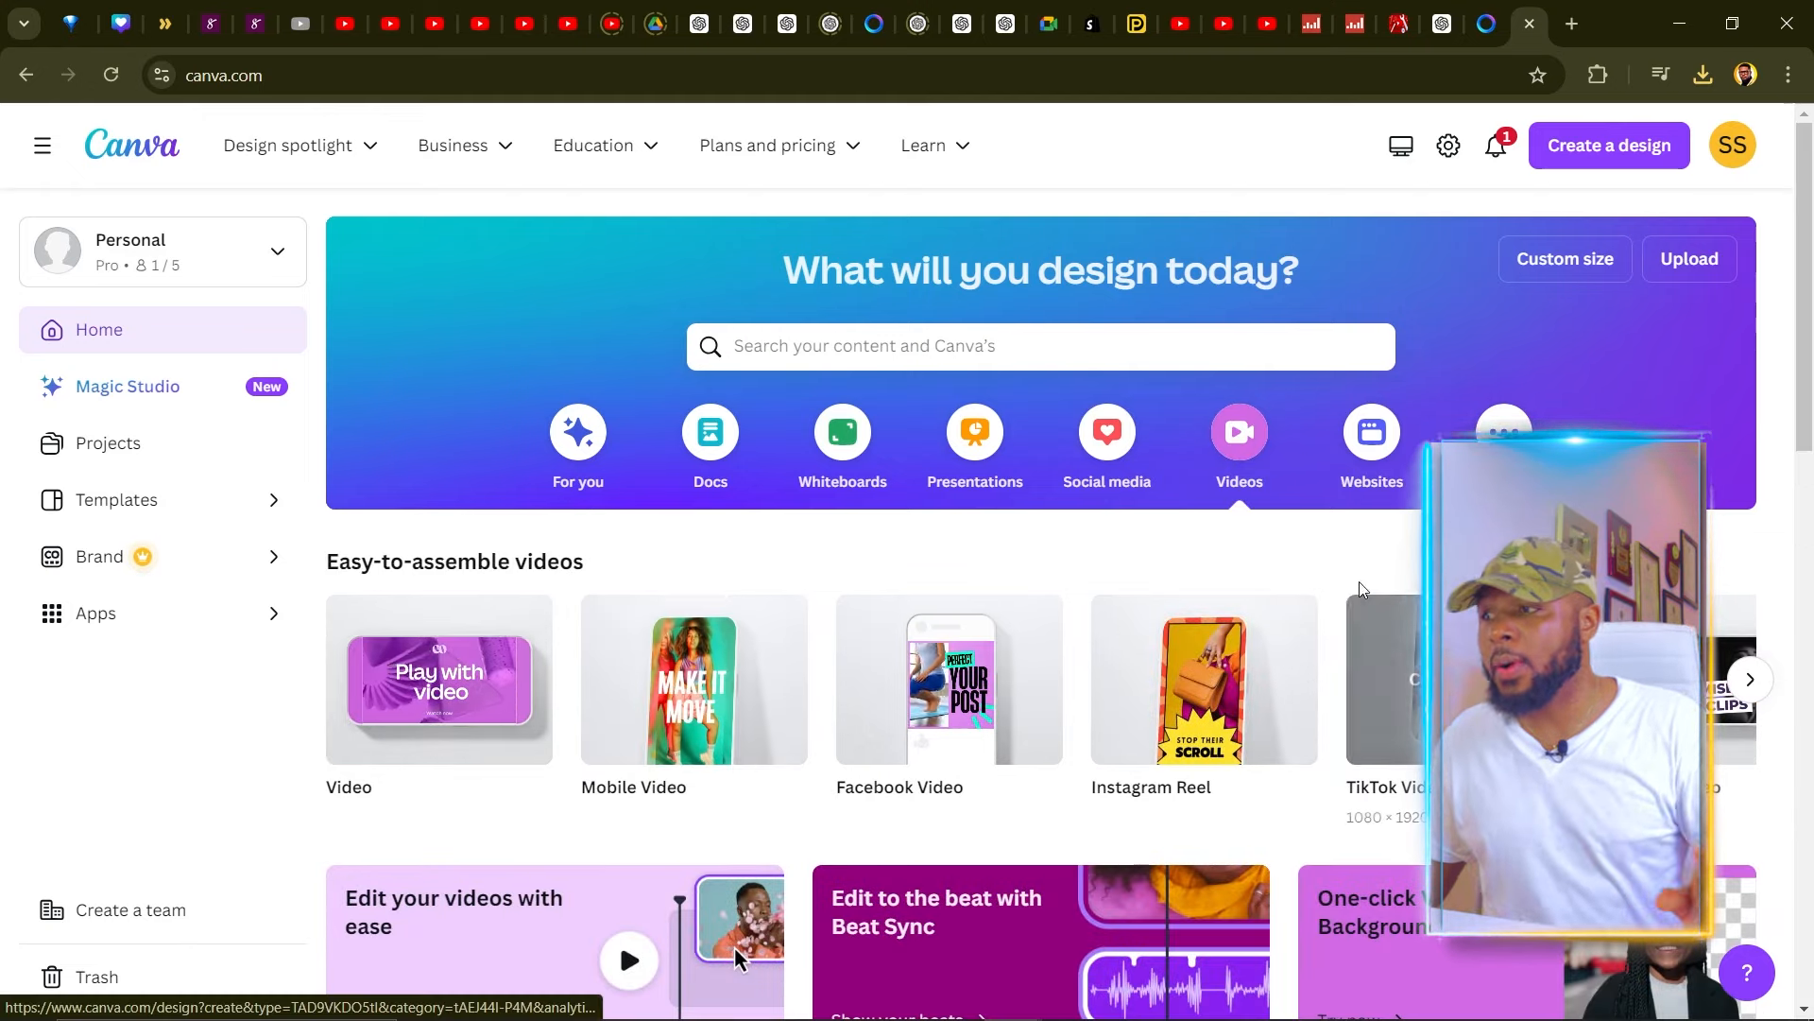
pyautogui.moveTo(1183, 685)
pyautogui.click(1183, 685)
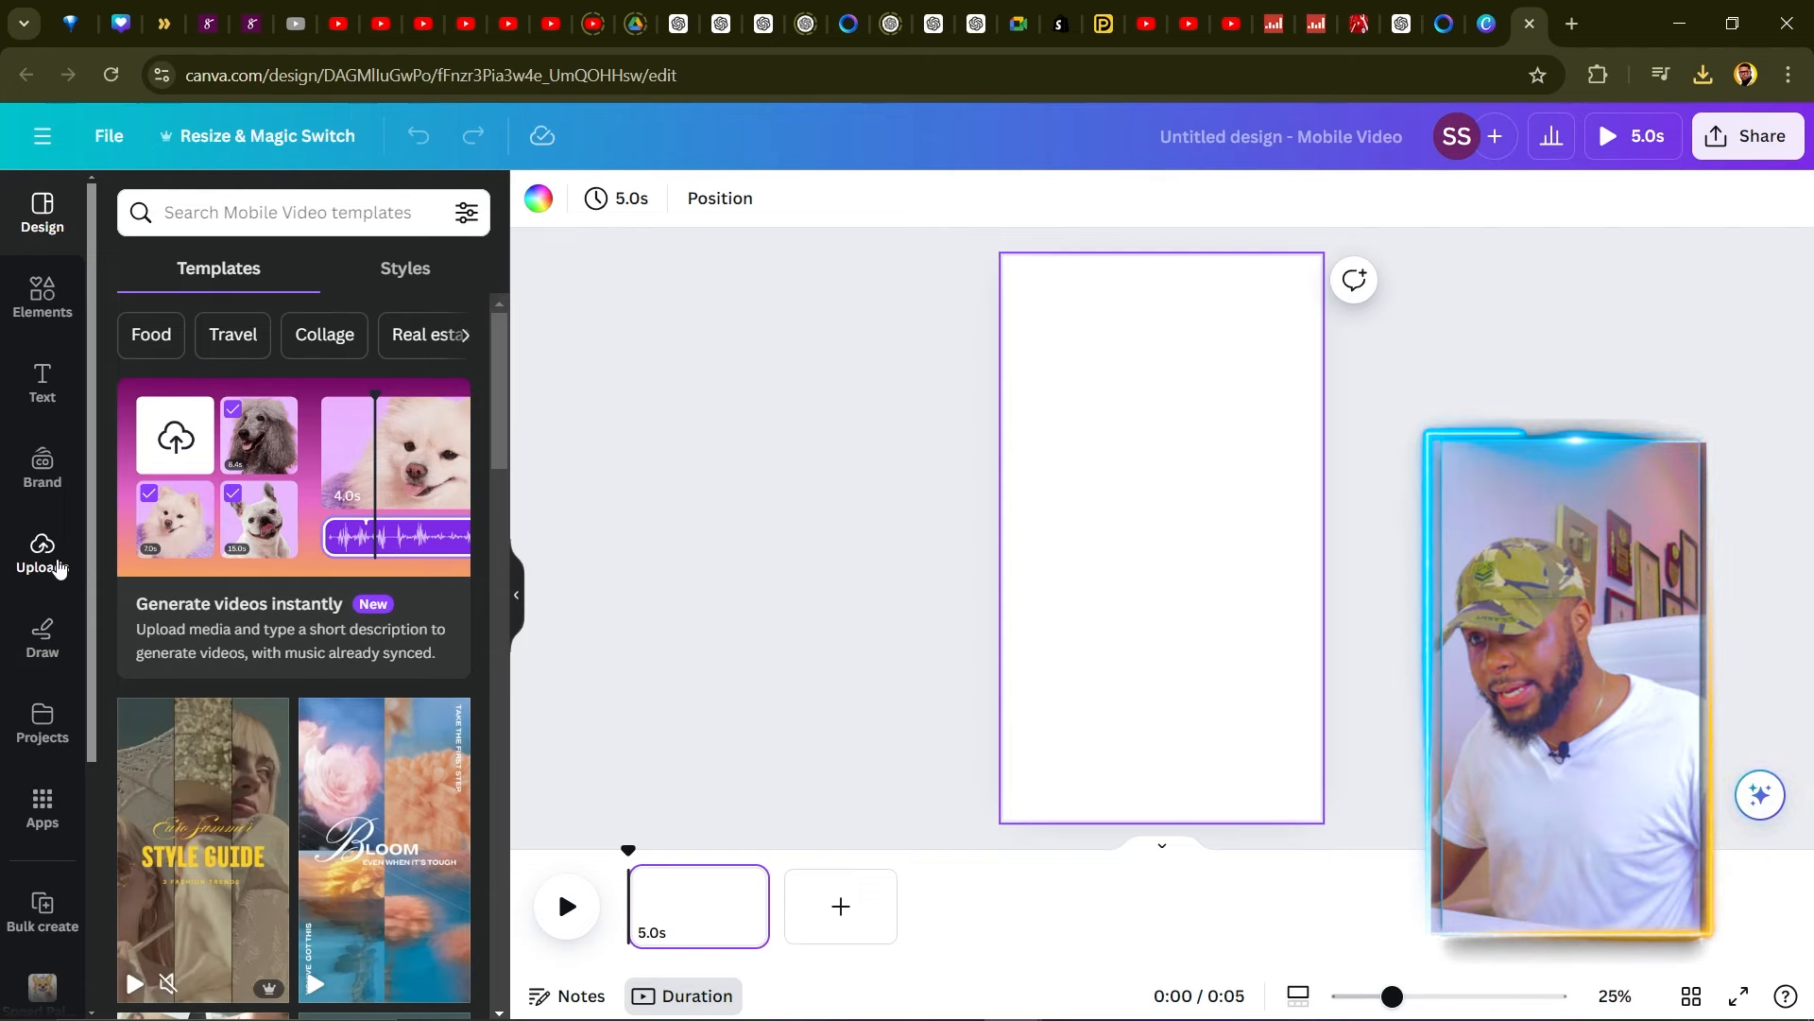
# - Upload the Spider-Man and Superman fight images from the REUPLOAD folder to the design's uploads
pyautogui.click(43, 553)
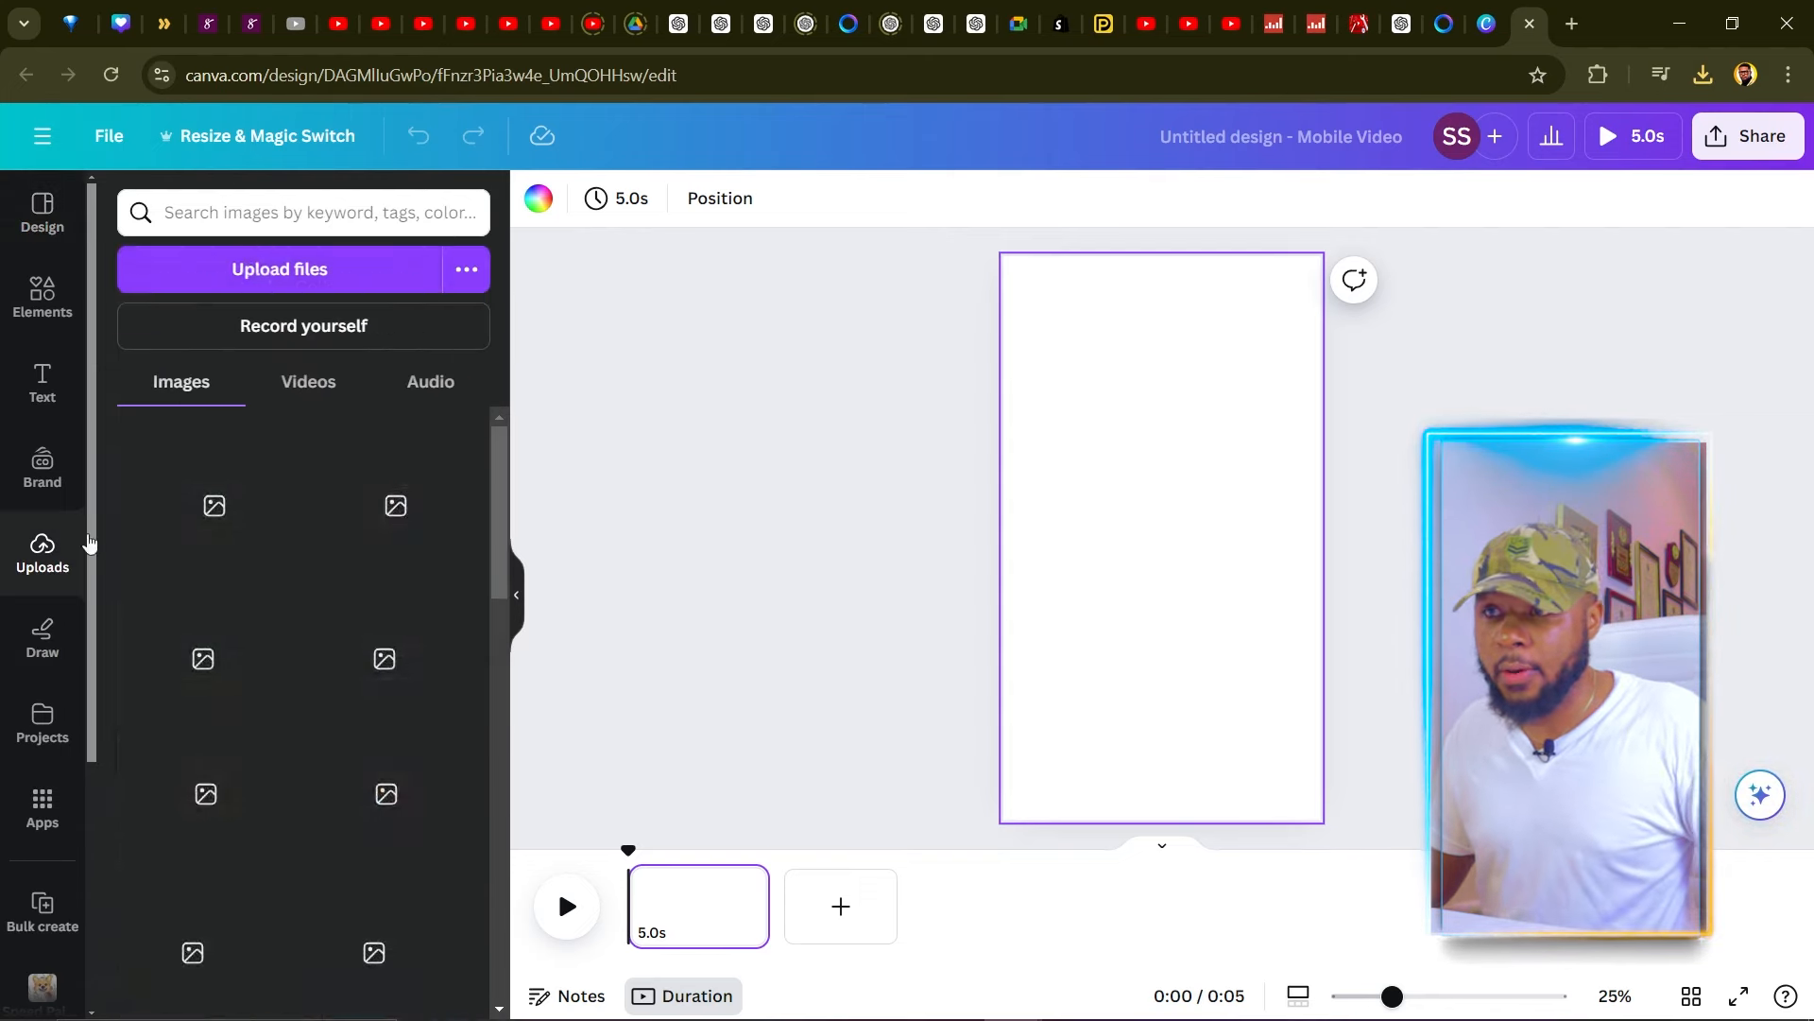
pyautogui.click(247, 269)
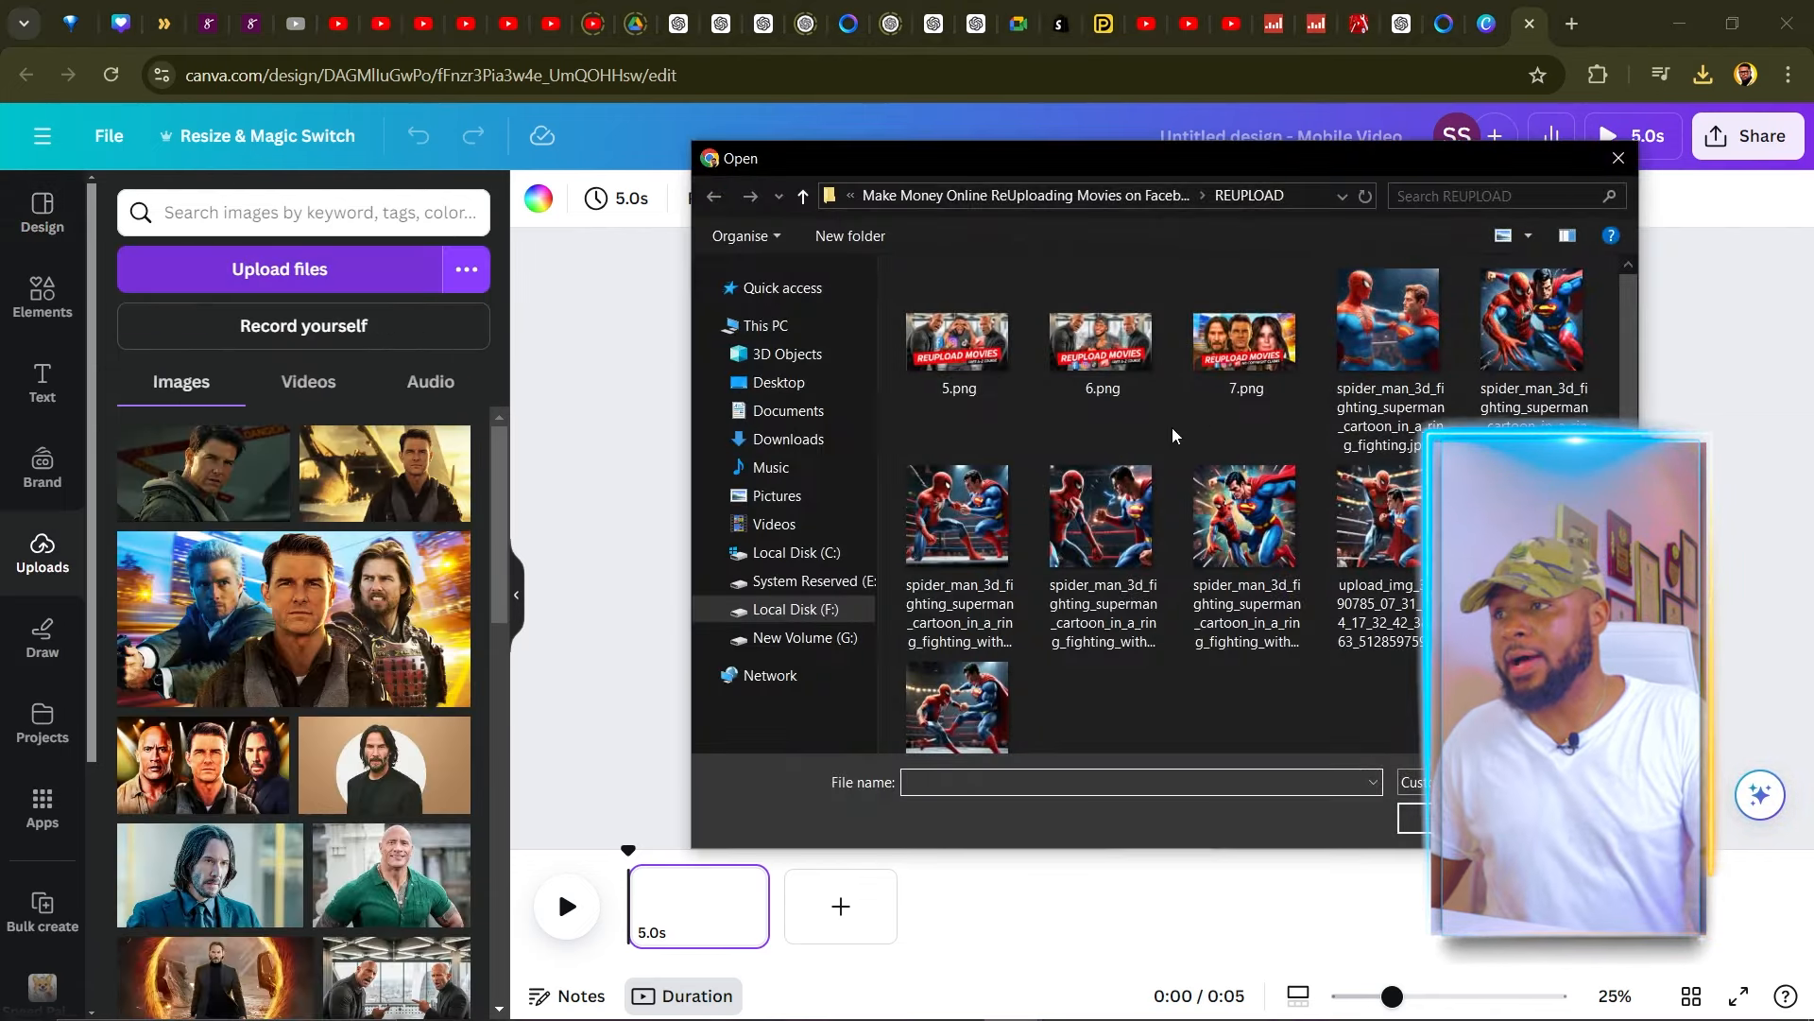
pyautogui.click(1401, 323)
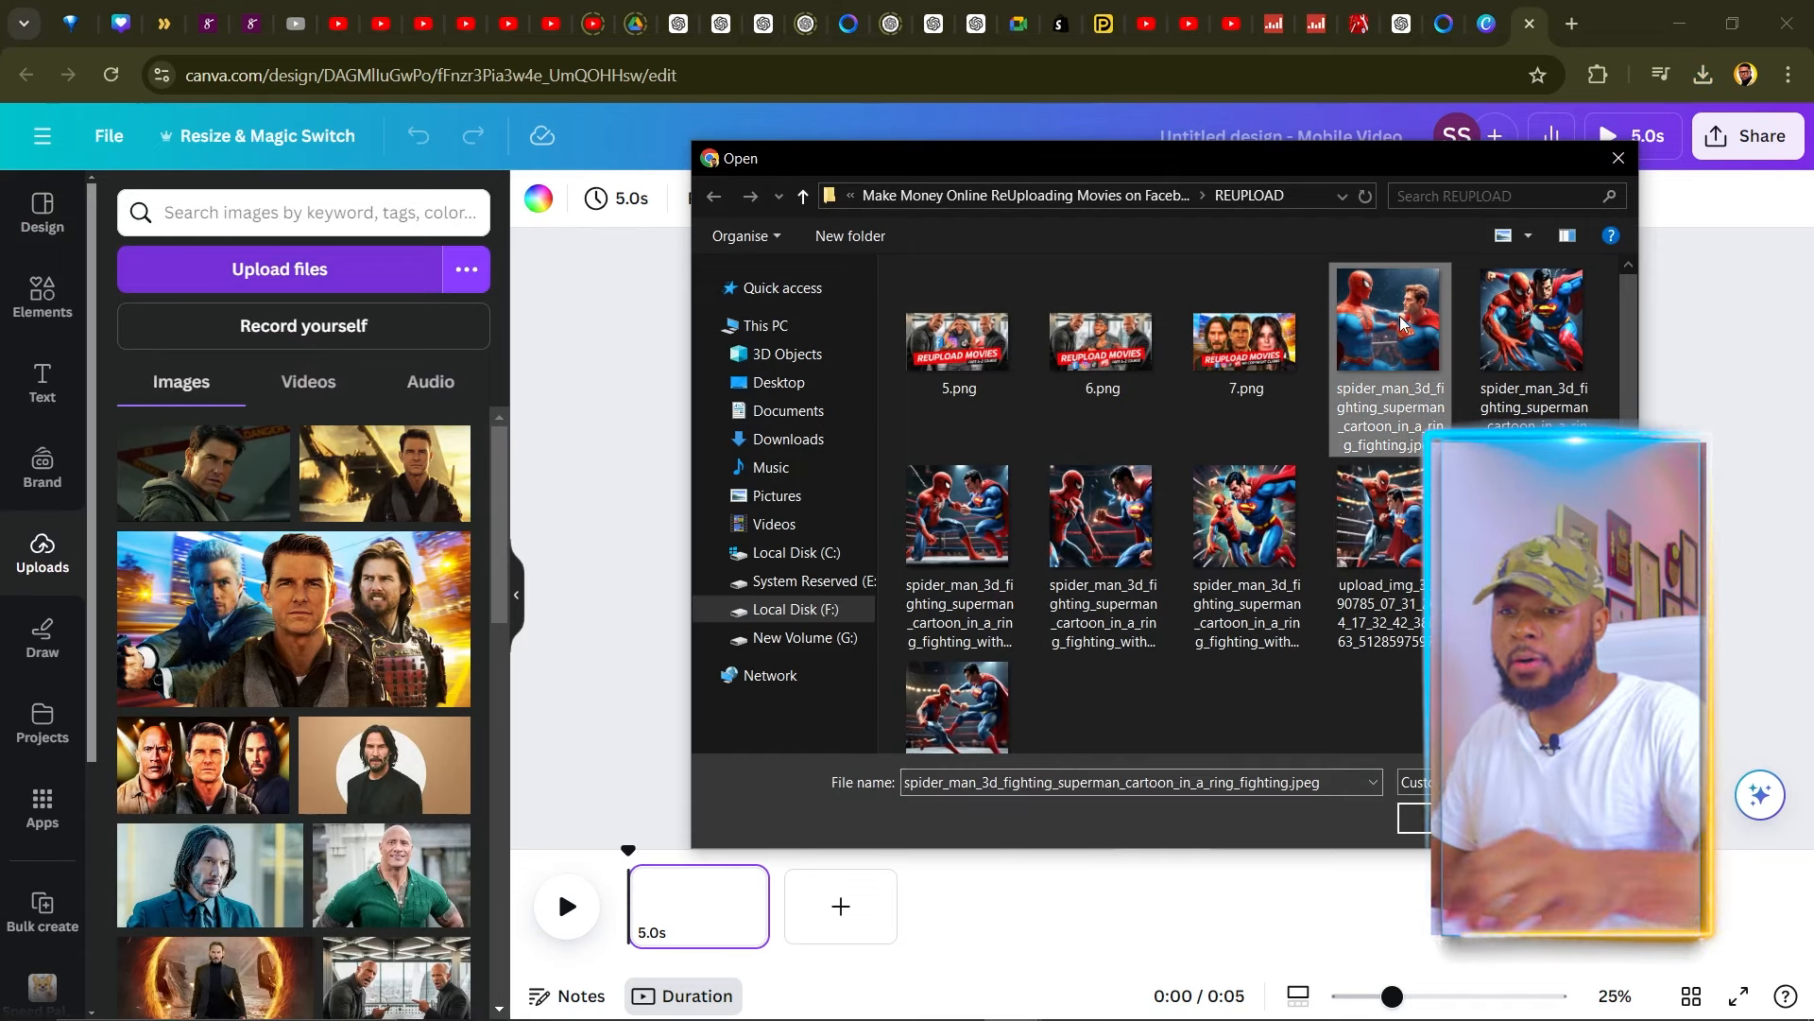
pyautogui.hotkey('ctrl', 'a')
pyautogui.press('Return')
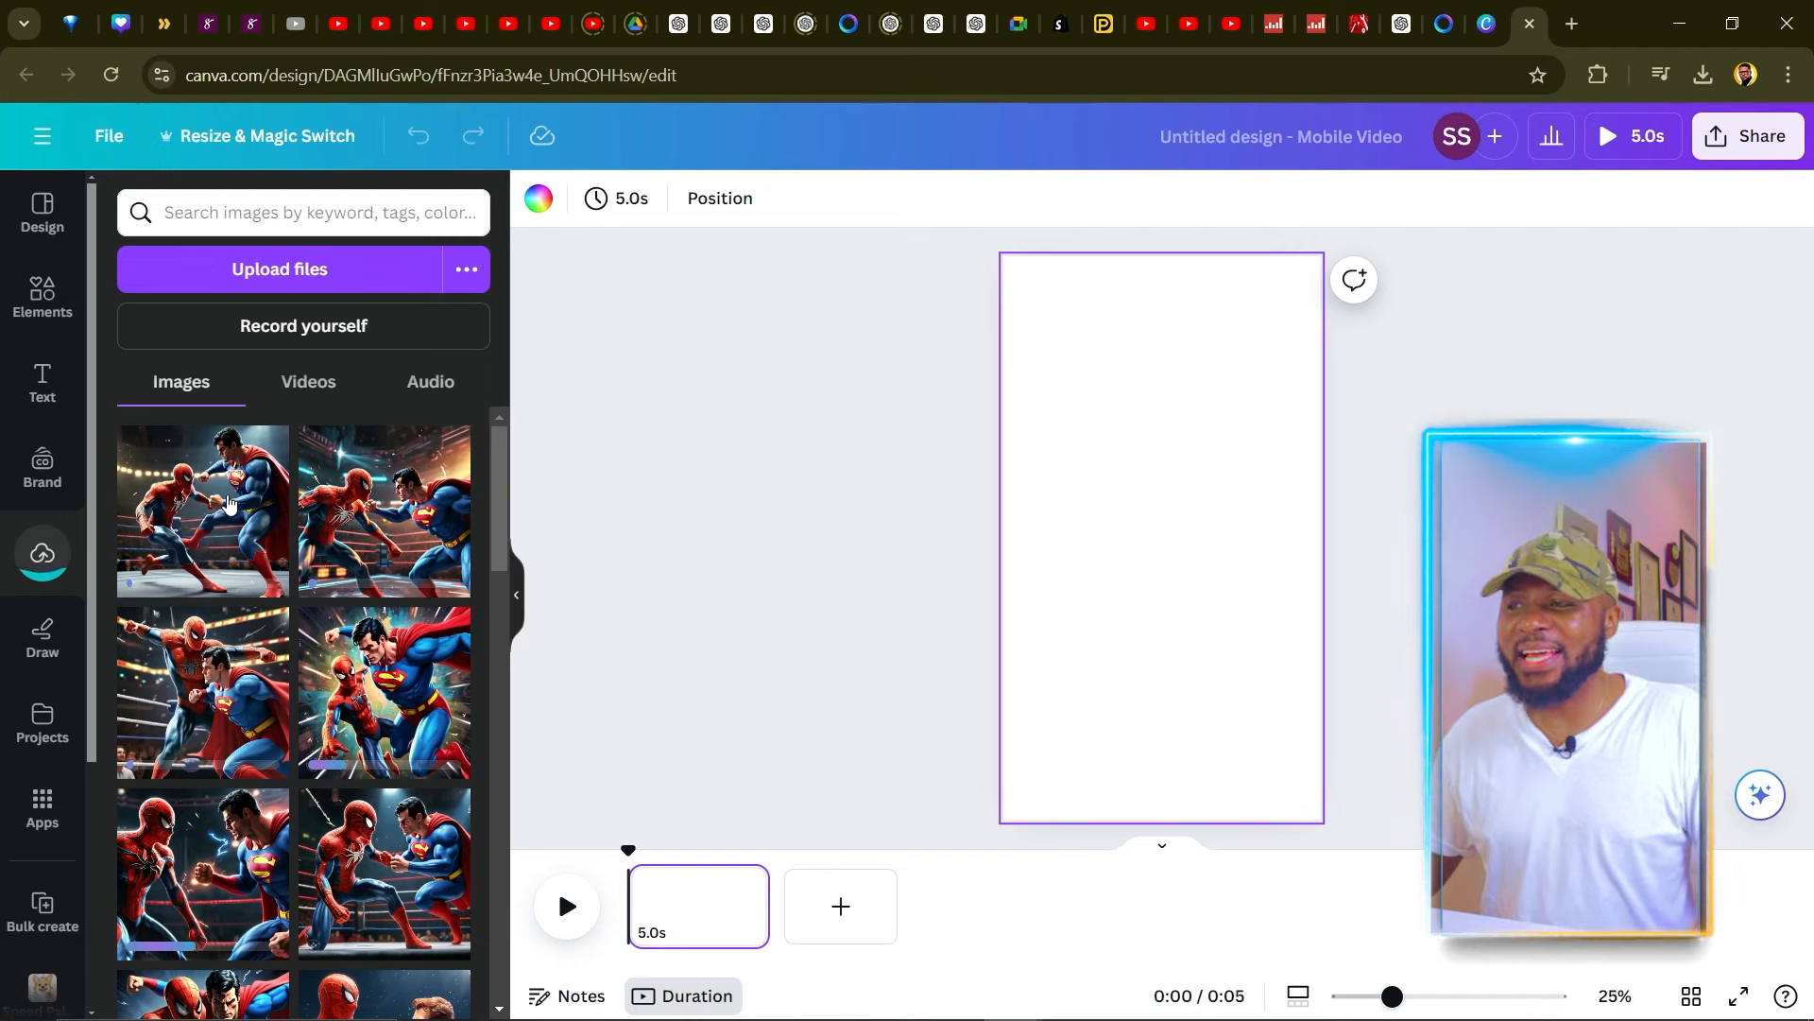
# - Place the first uploaded Spider-Man and Superman fight image on the blank page and enlarge it to the full page width
pyautogui.click(228, 502)
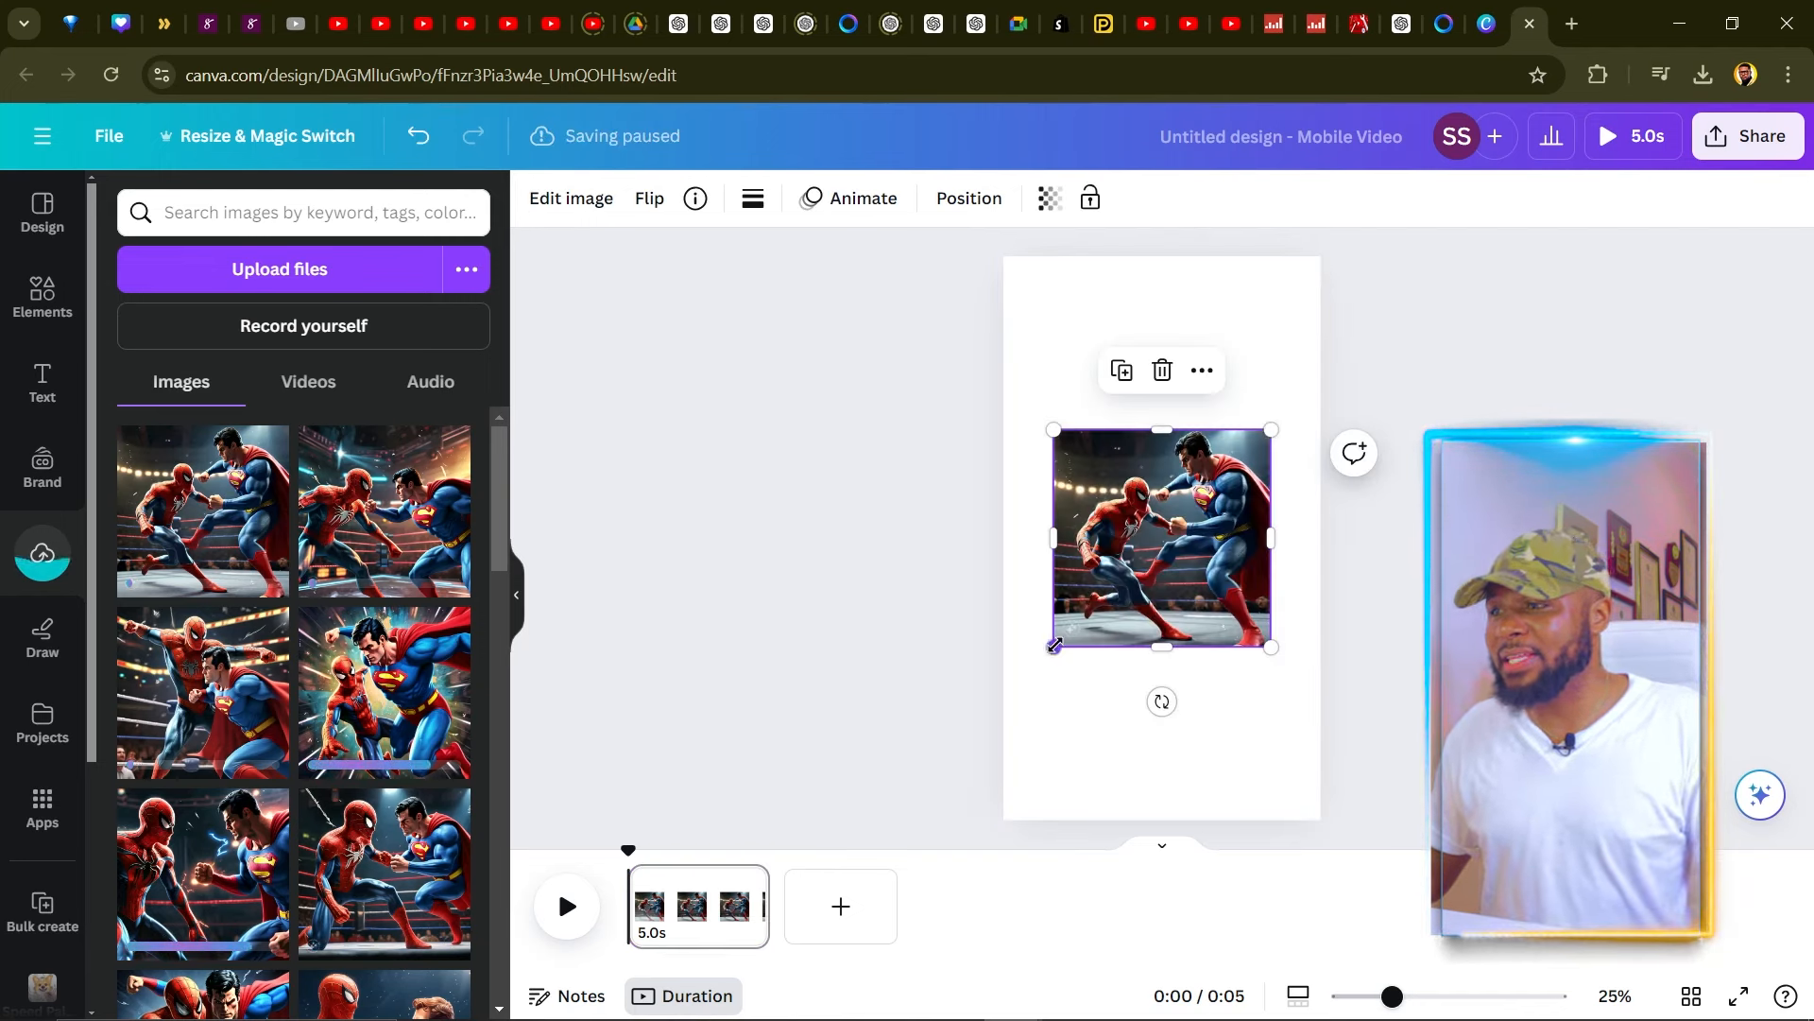
pyautogui.moveTo(1054, 647); pyautogui.dragTo(984, 686)
pyautogui.moveTo(1270, 423); pyautogui.dragTo(1339, 399)
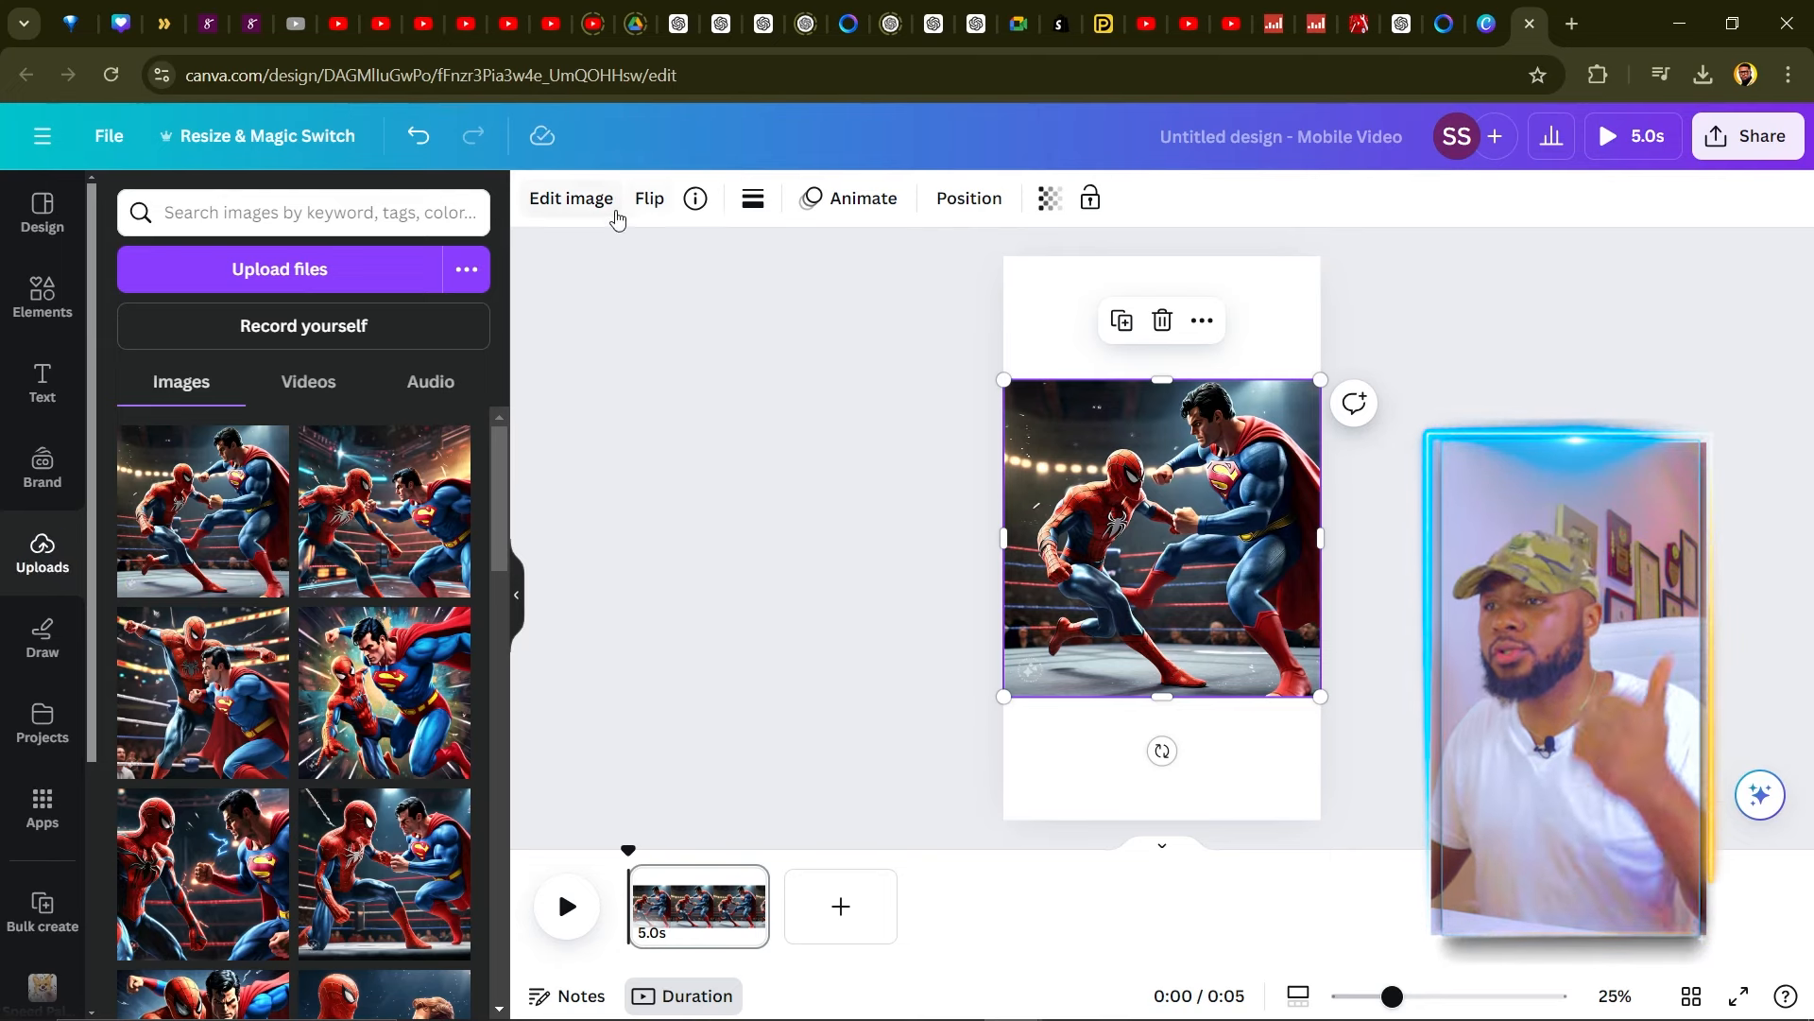
# - Generate Magic Expand results for the first page's image at the Whole Page size
pyautogui.click(564, 202)
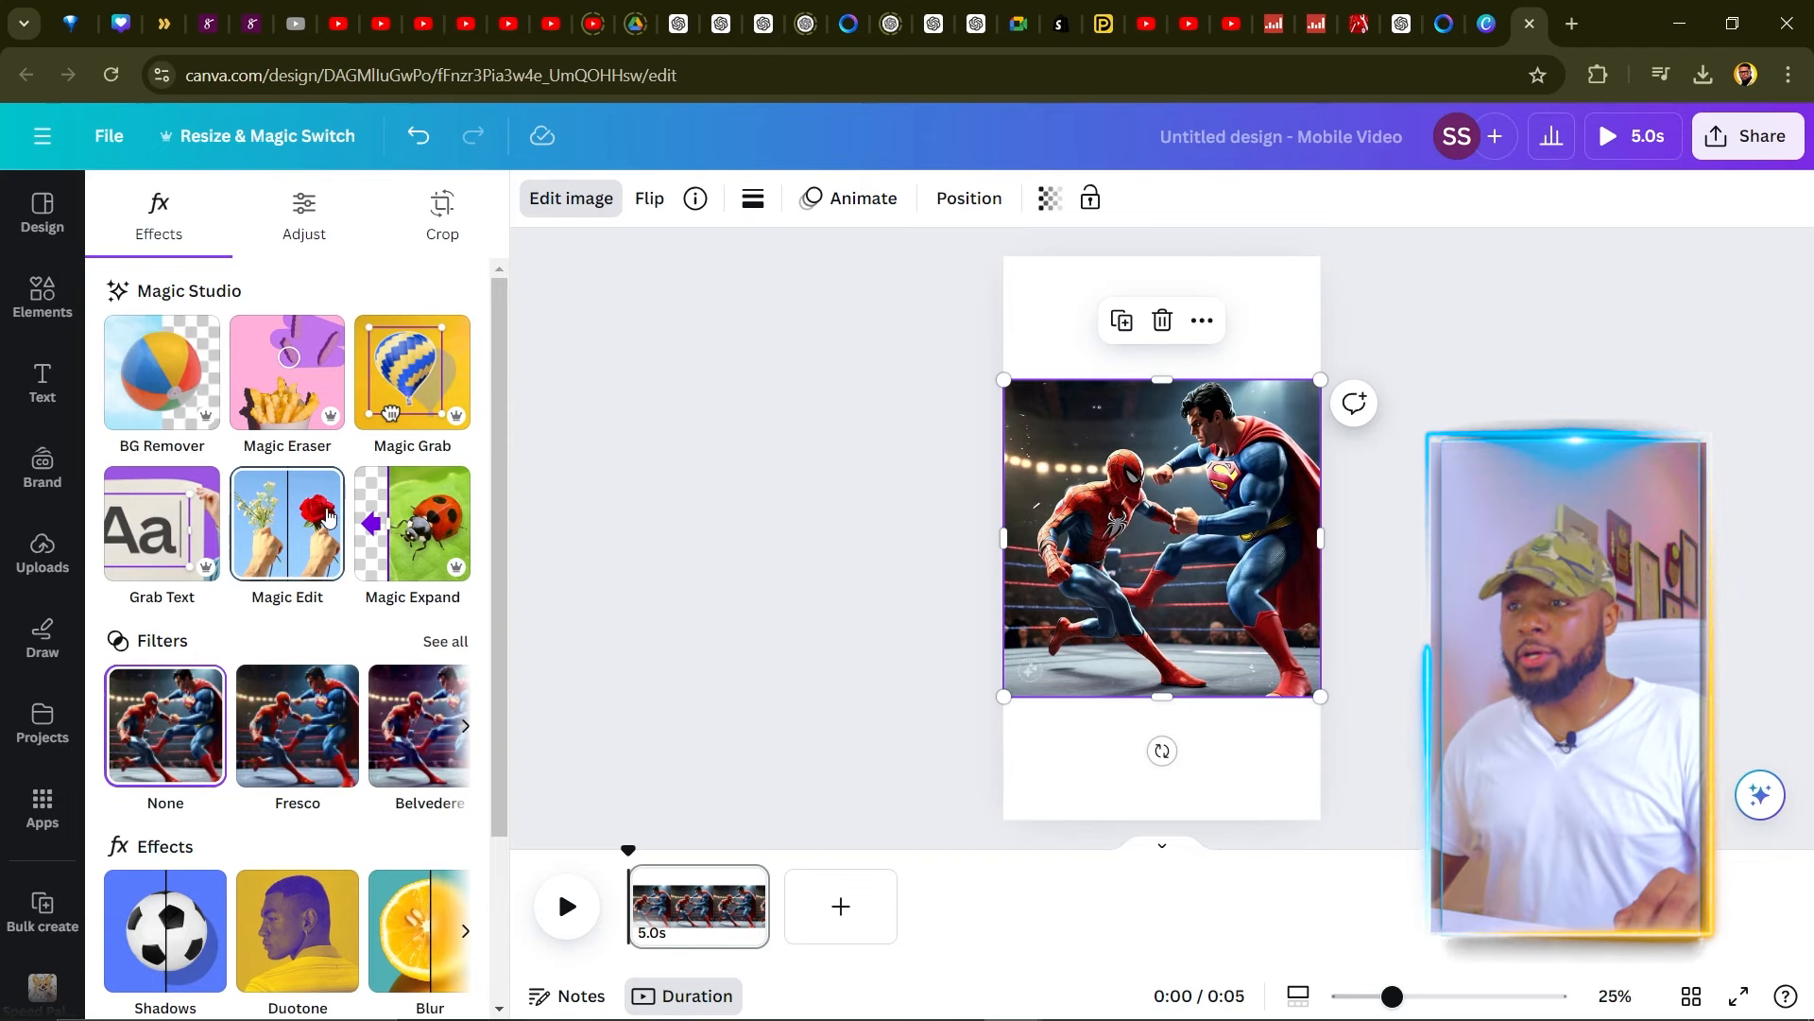
pyautogui.click(404, 550)
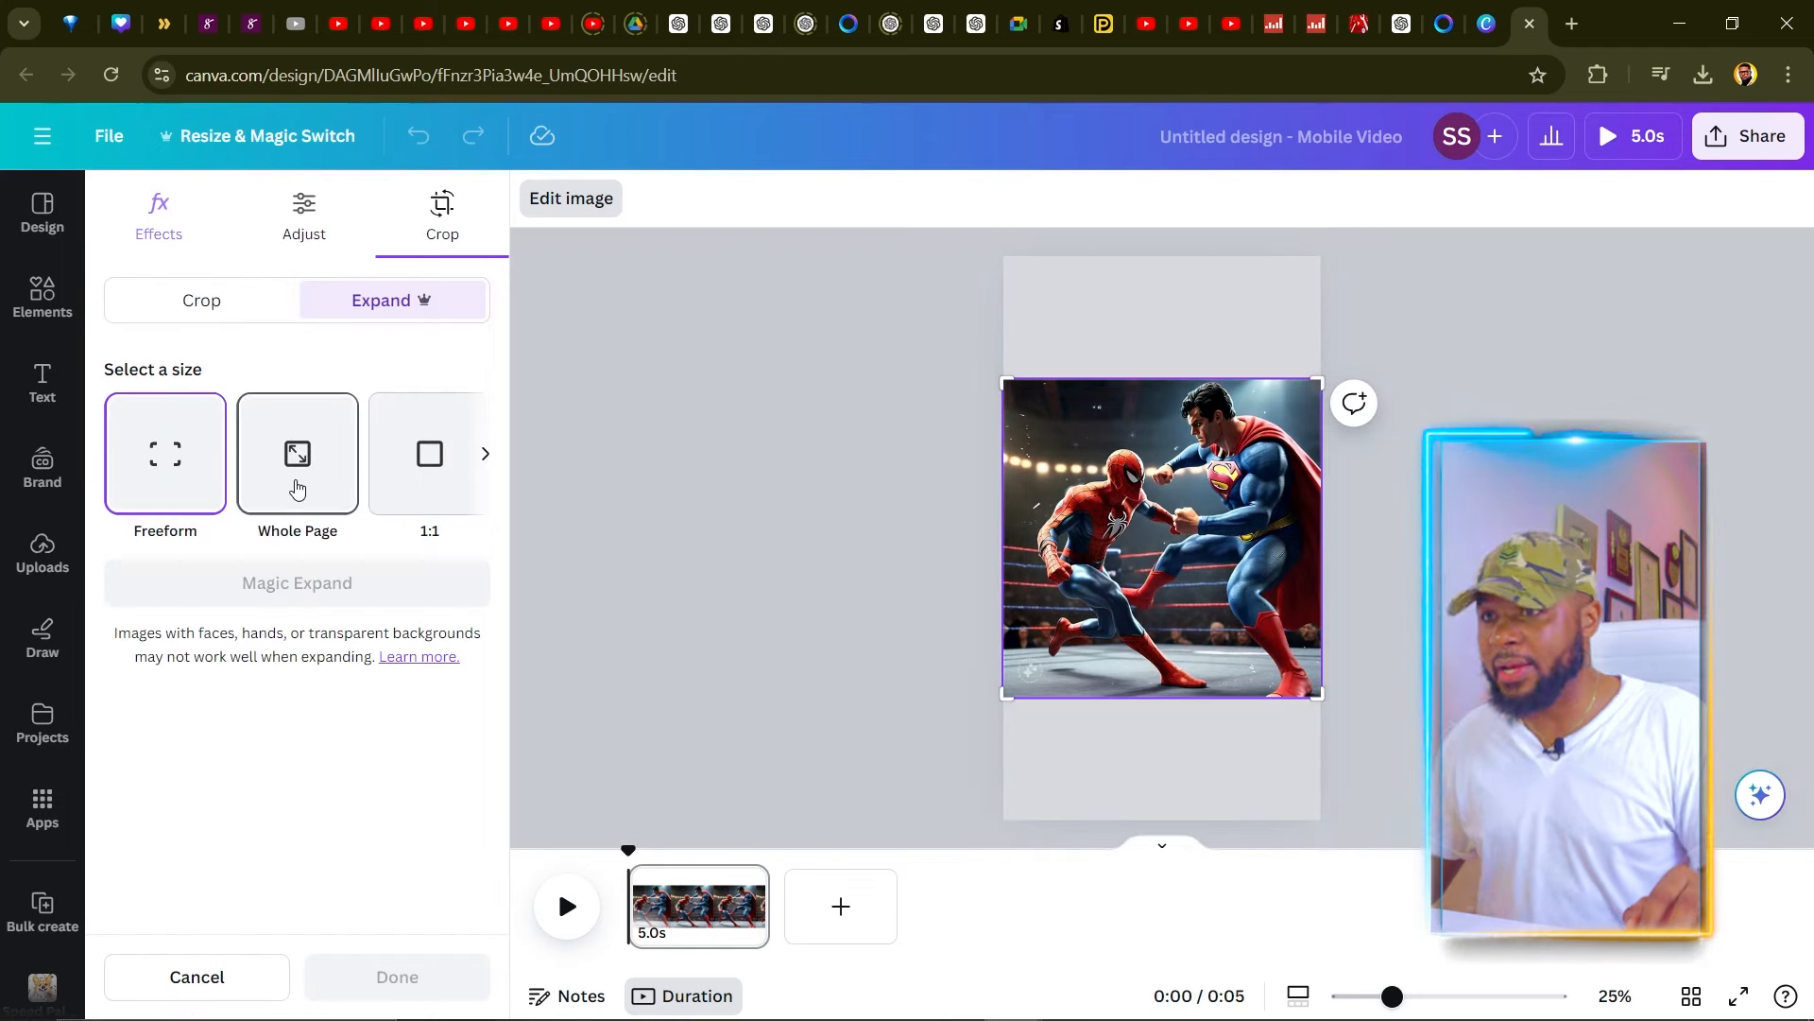
pyautogui.click(294, 472)
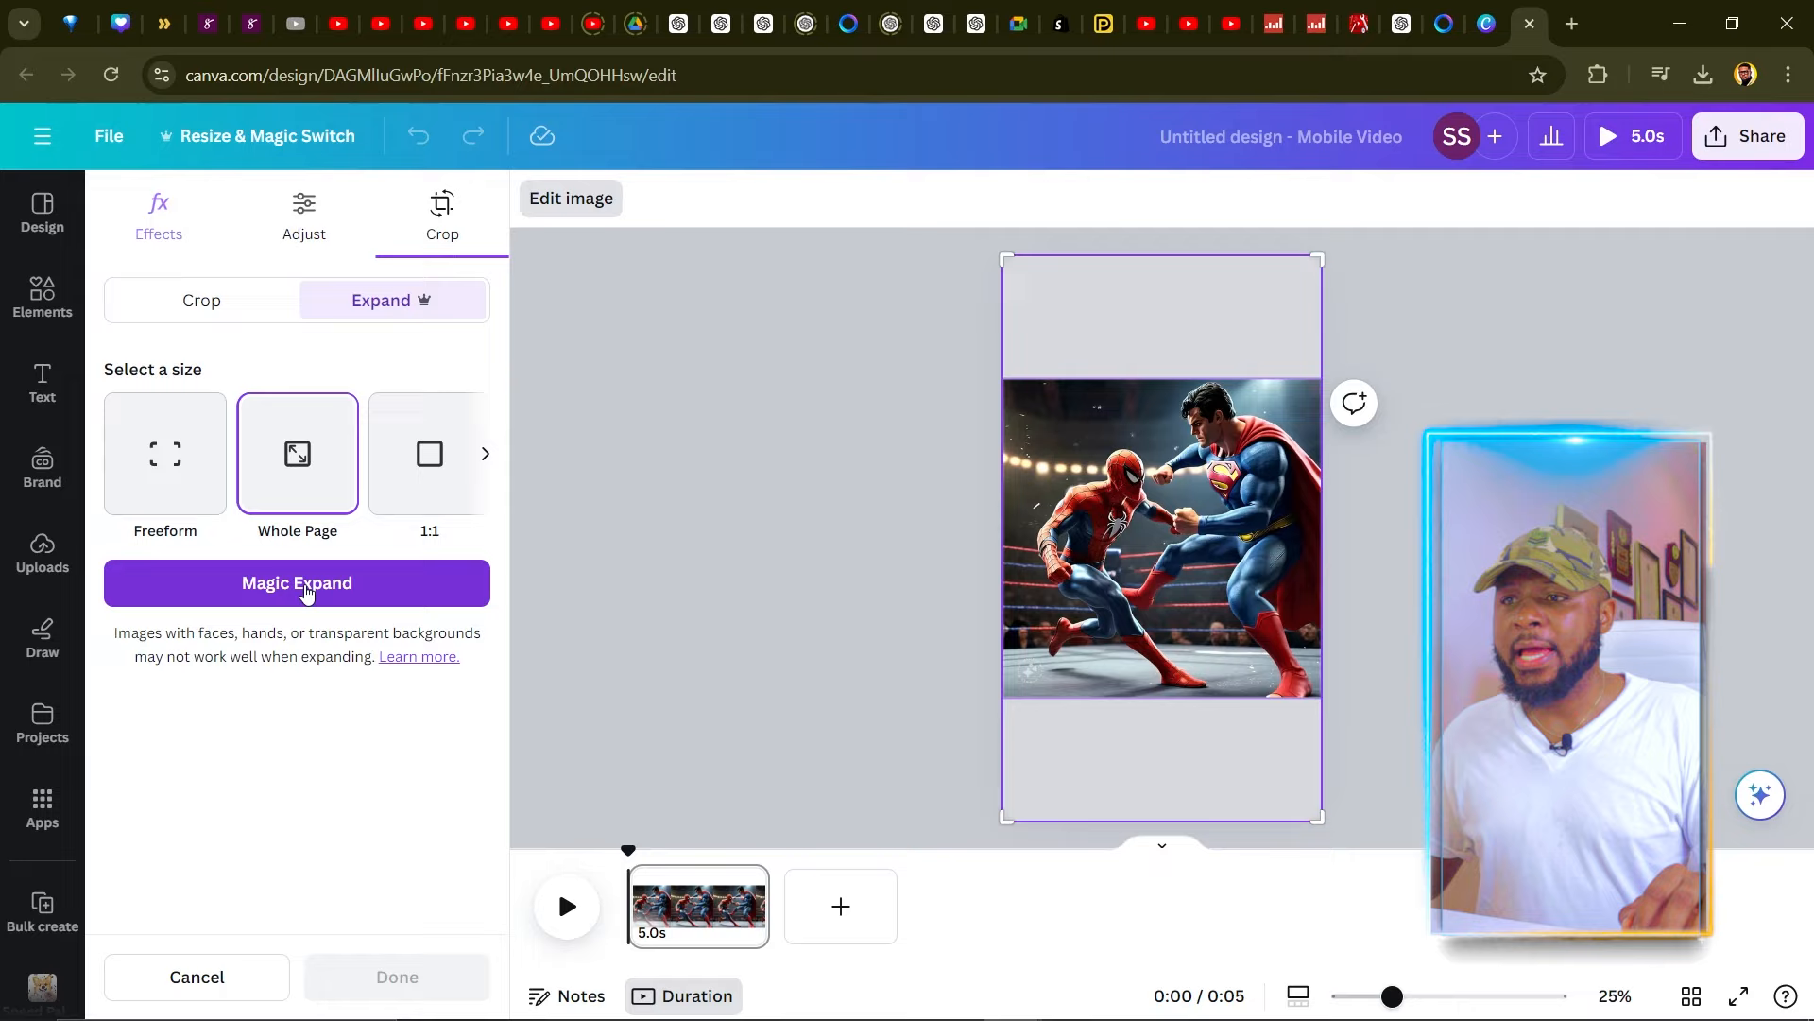
pyautogui.click(307, 586)
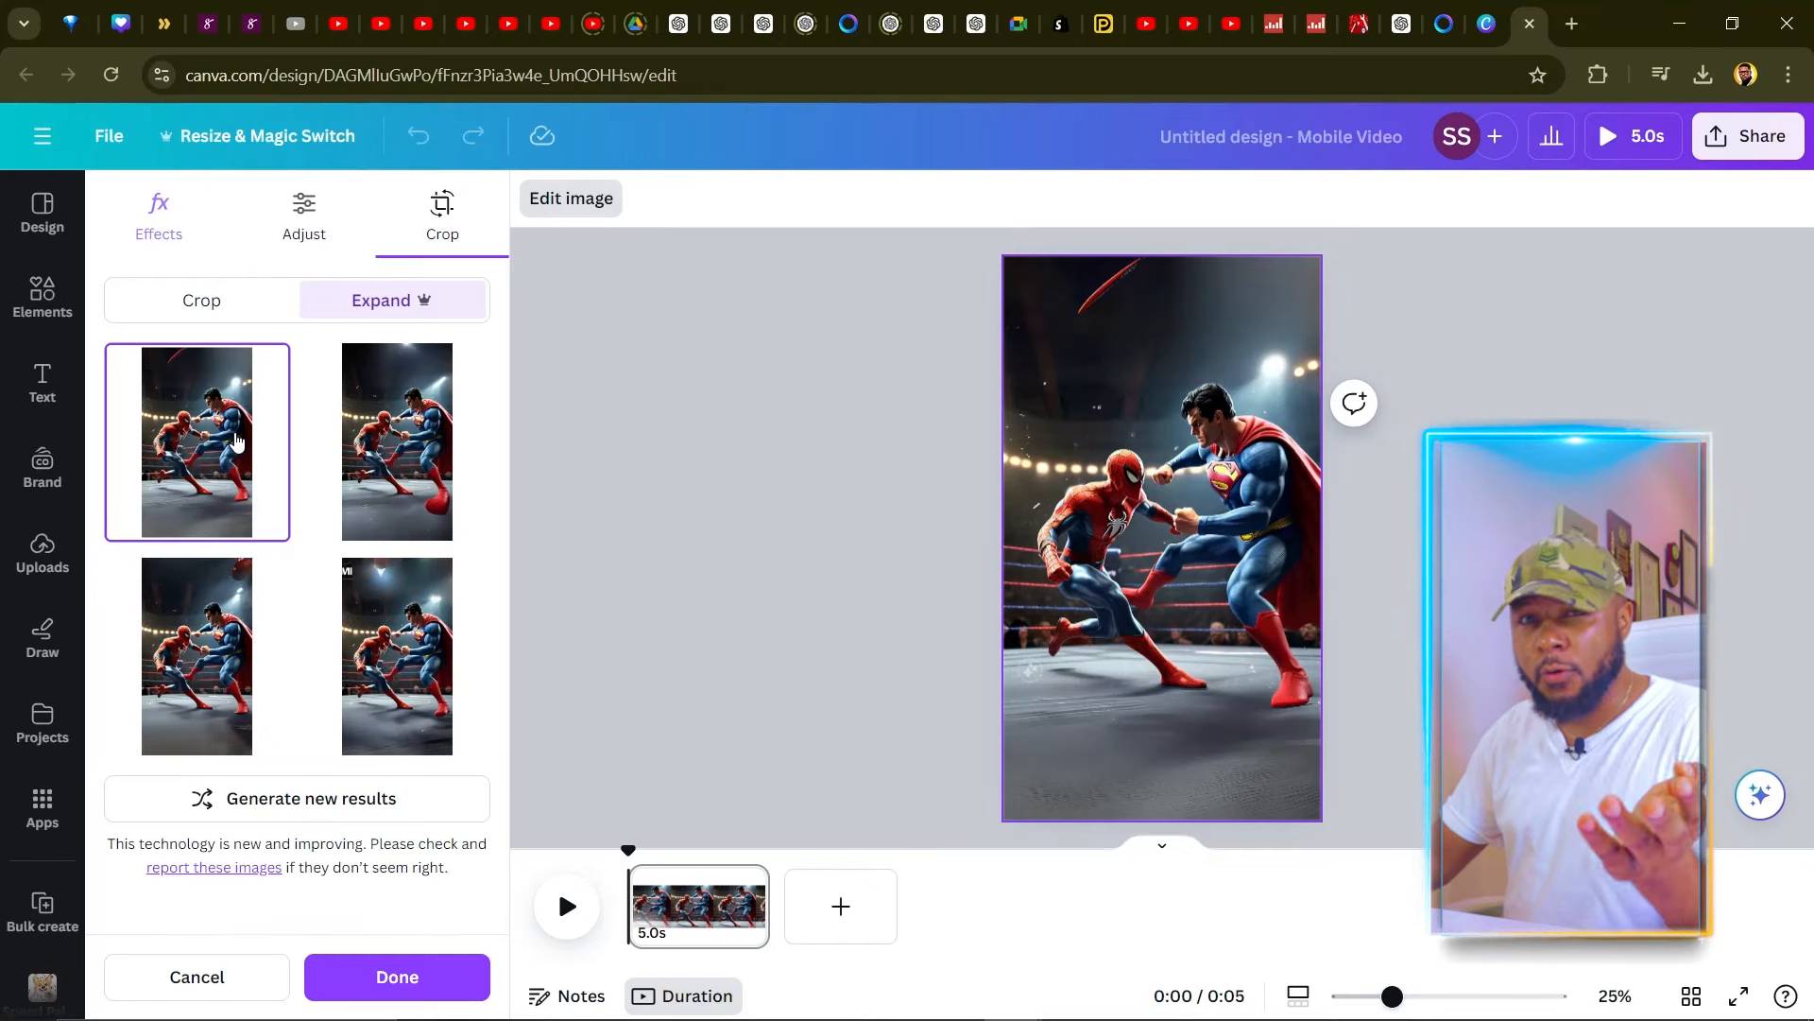
# - Compare the expanded versions of the first image and apply the fourth result to the page
pyautogui.click(340, 427)
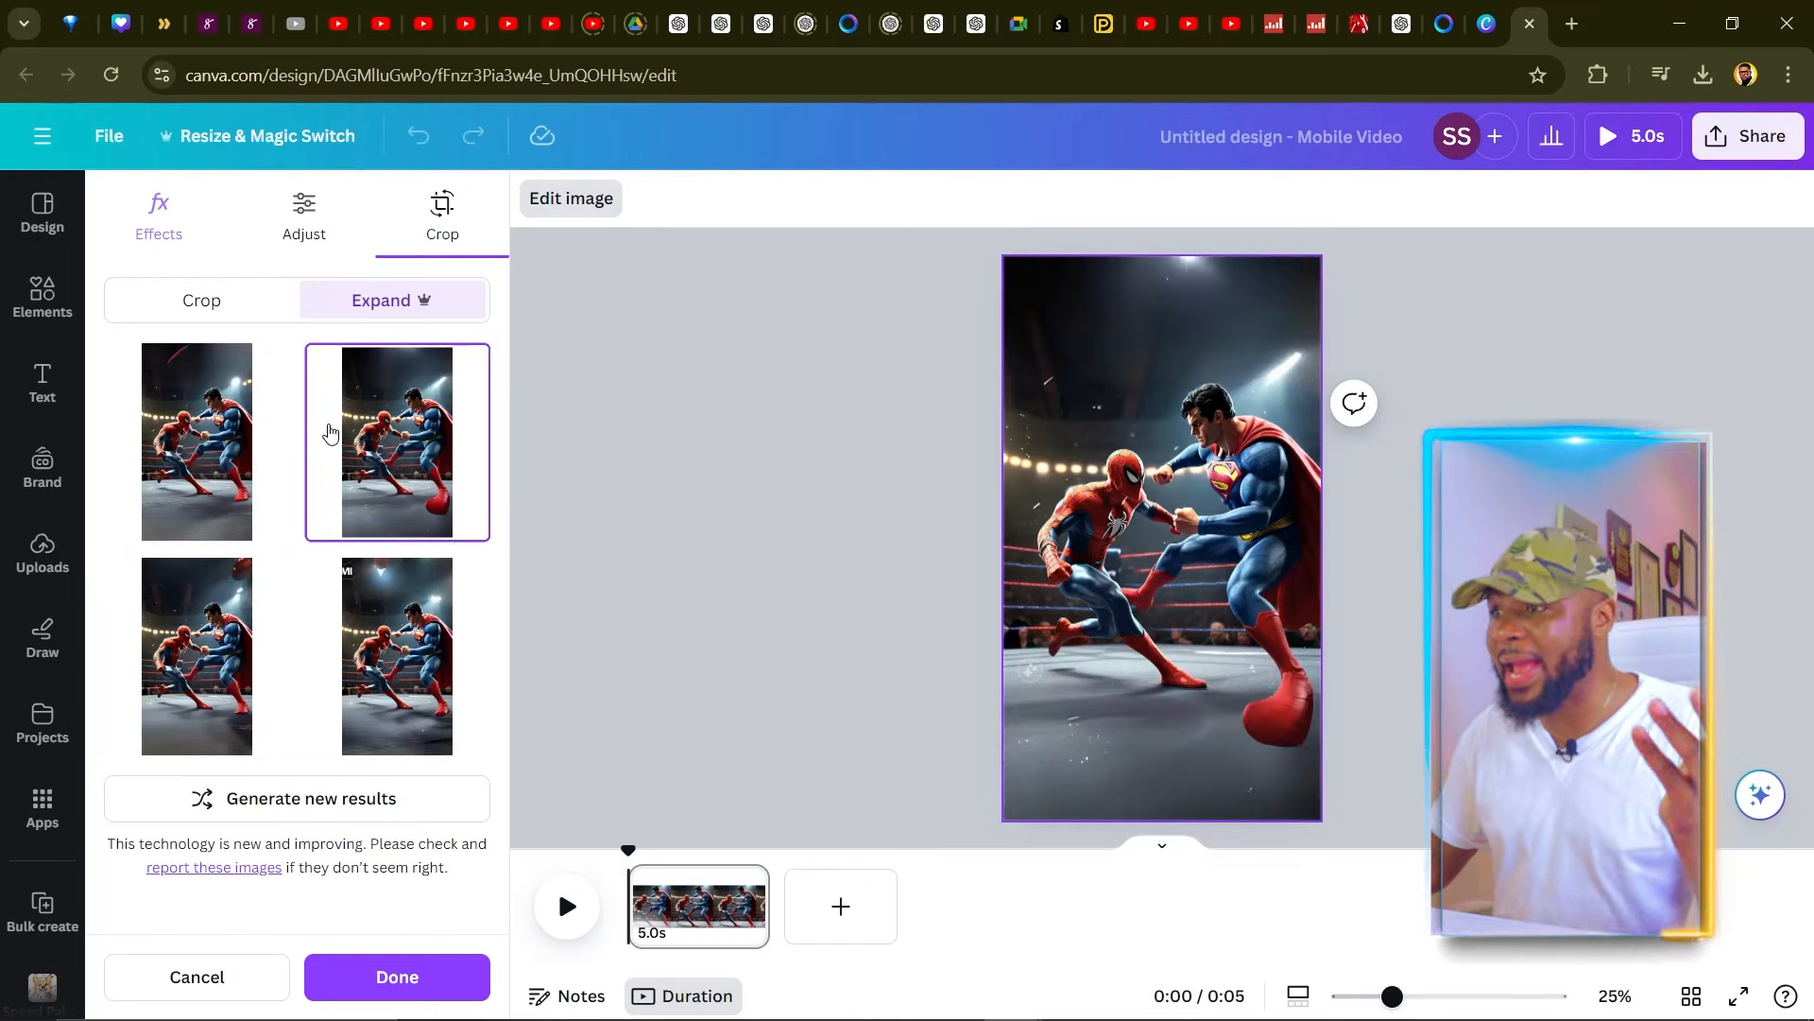
pyautogui.click(337, 644)
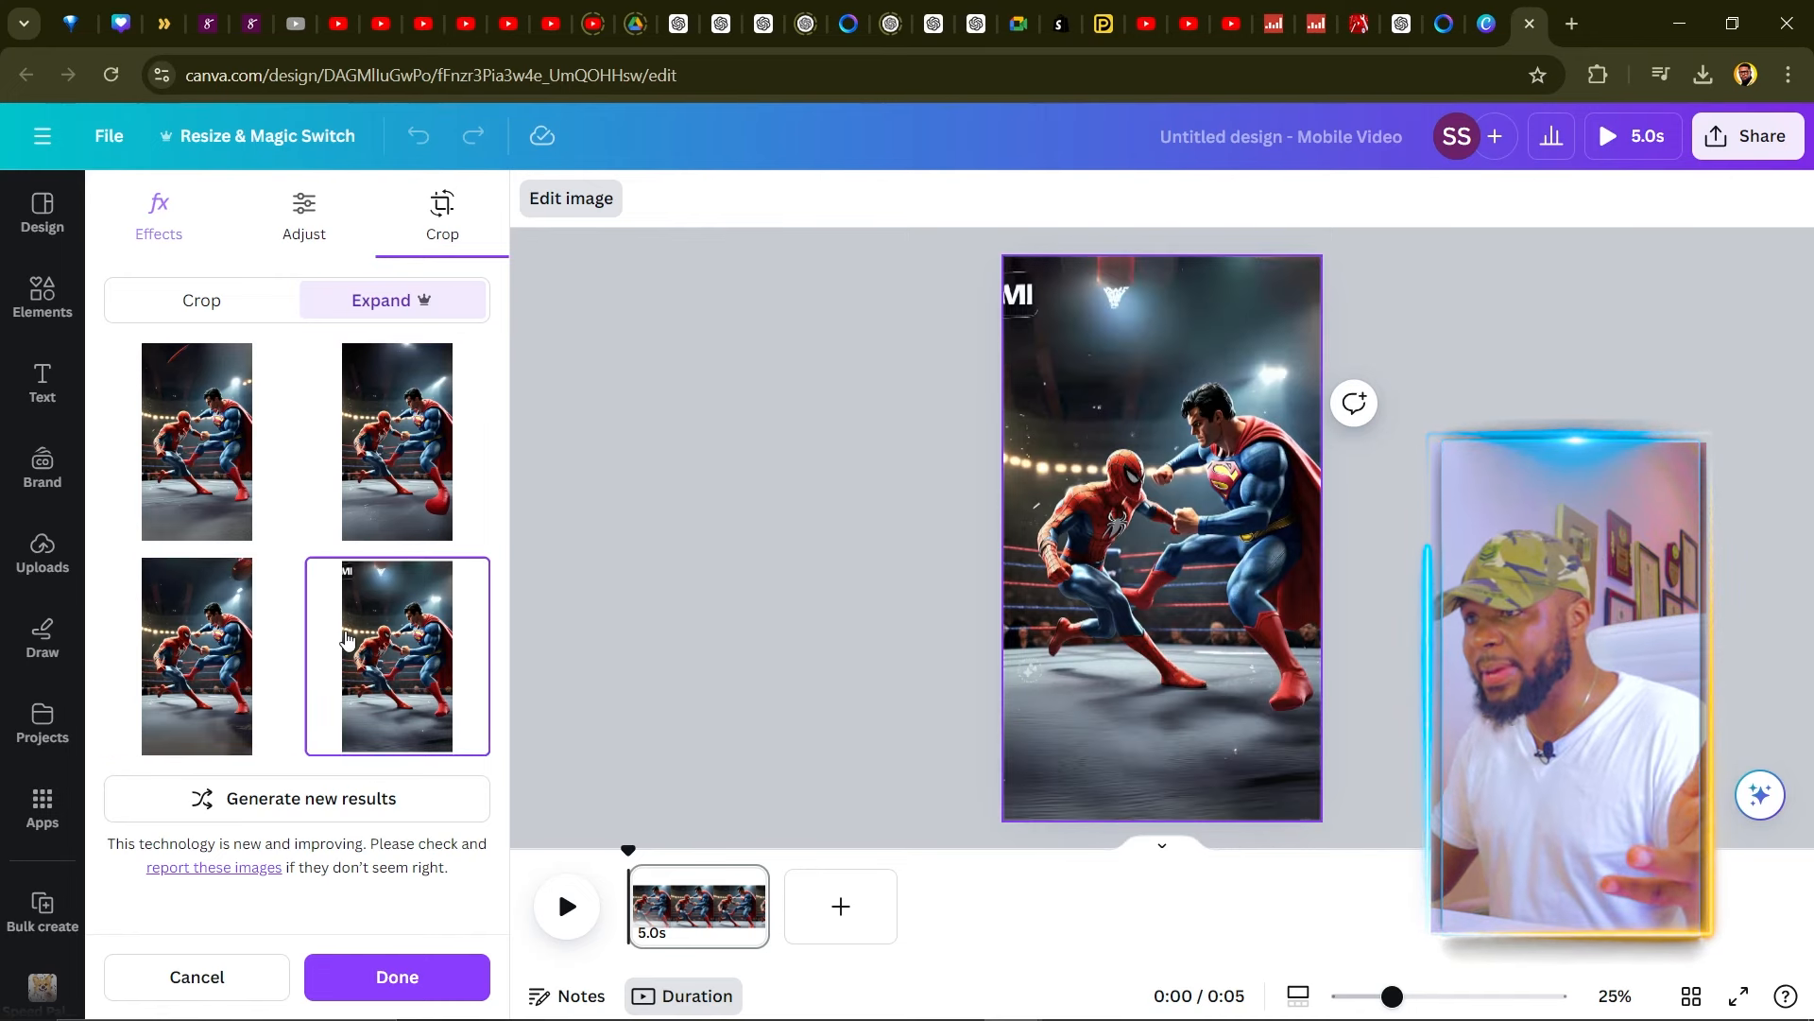
pyautogui.click(217, 397)
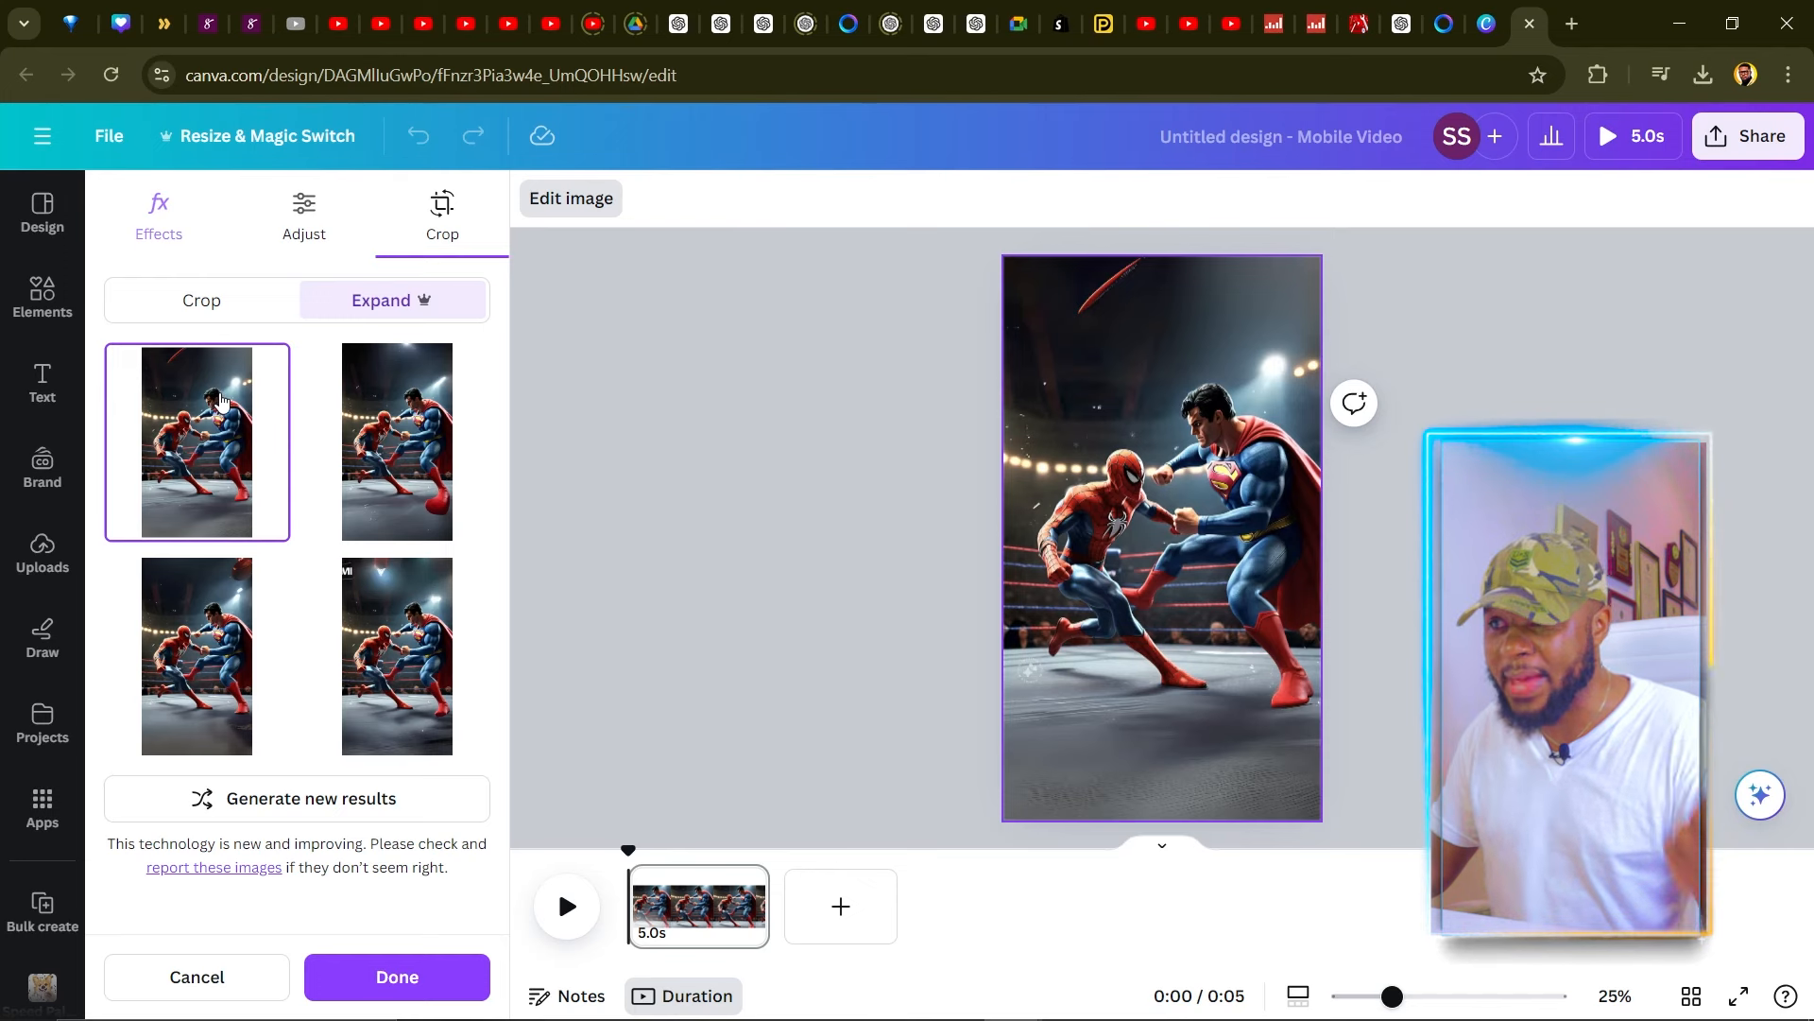
pyautogui.click(408, 606)
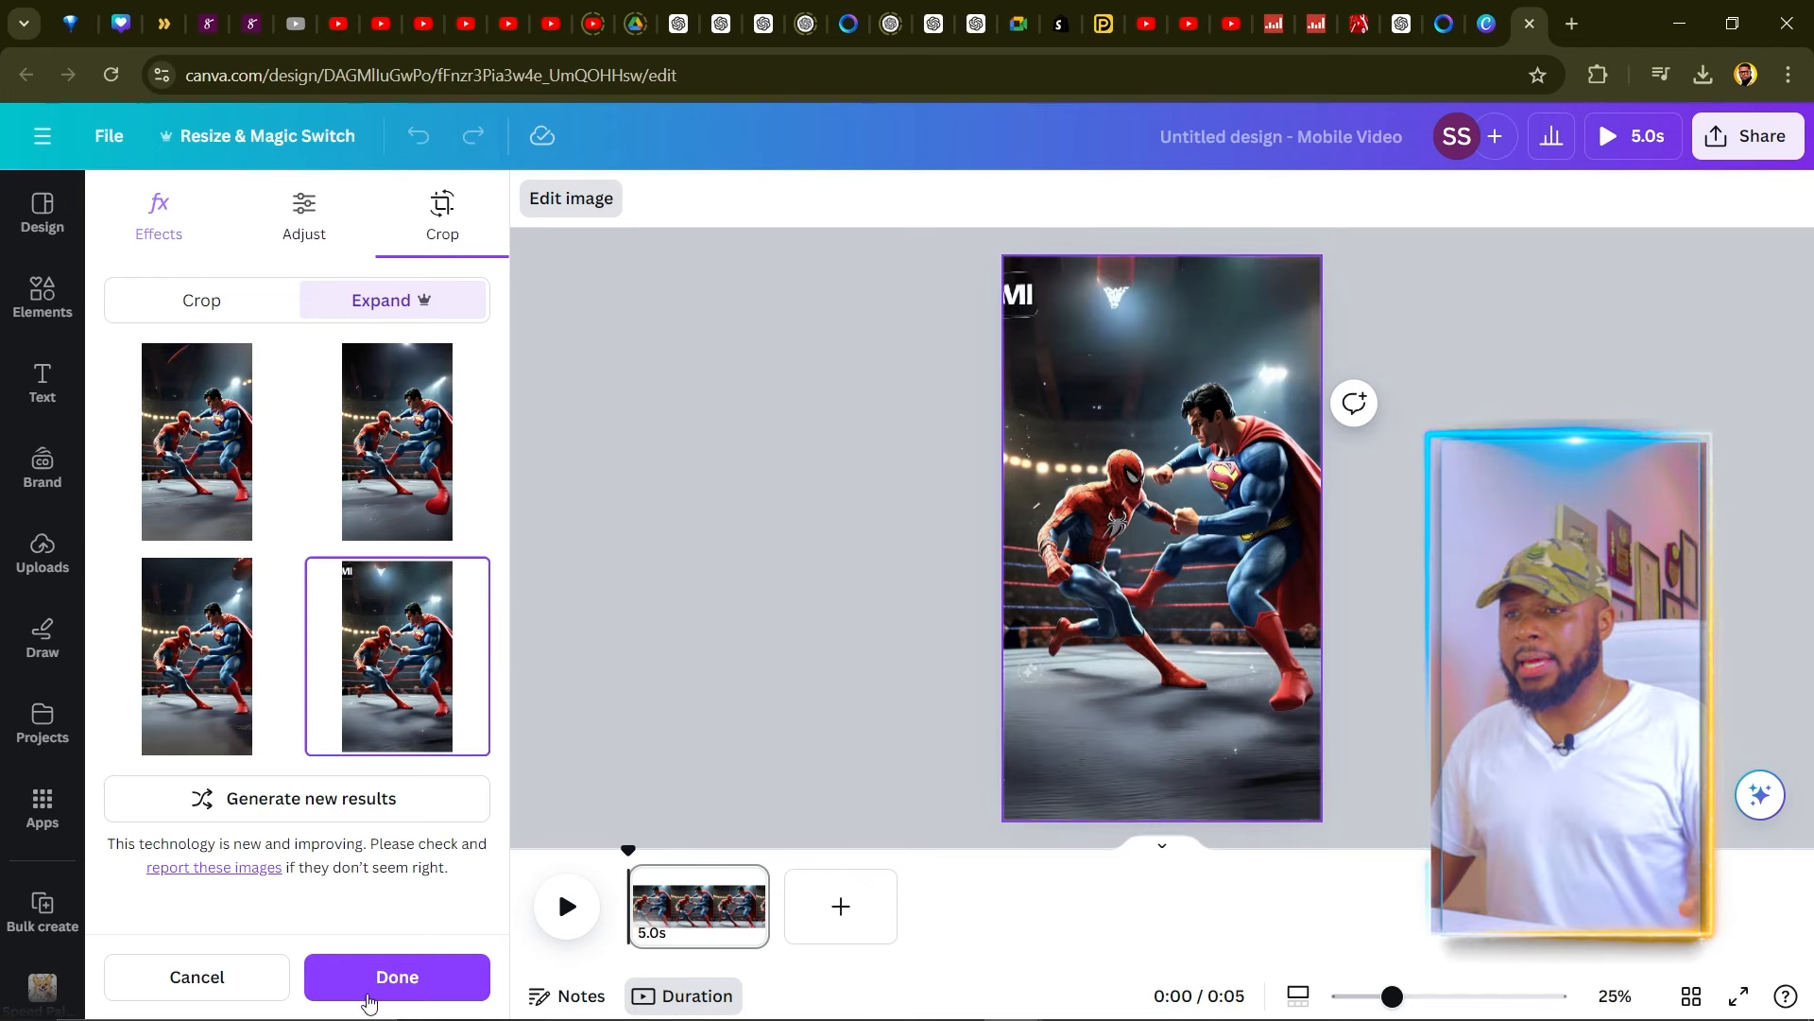
pyautogui.click(420, 985)
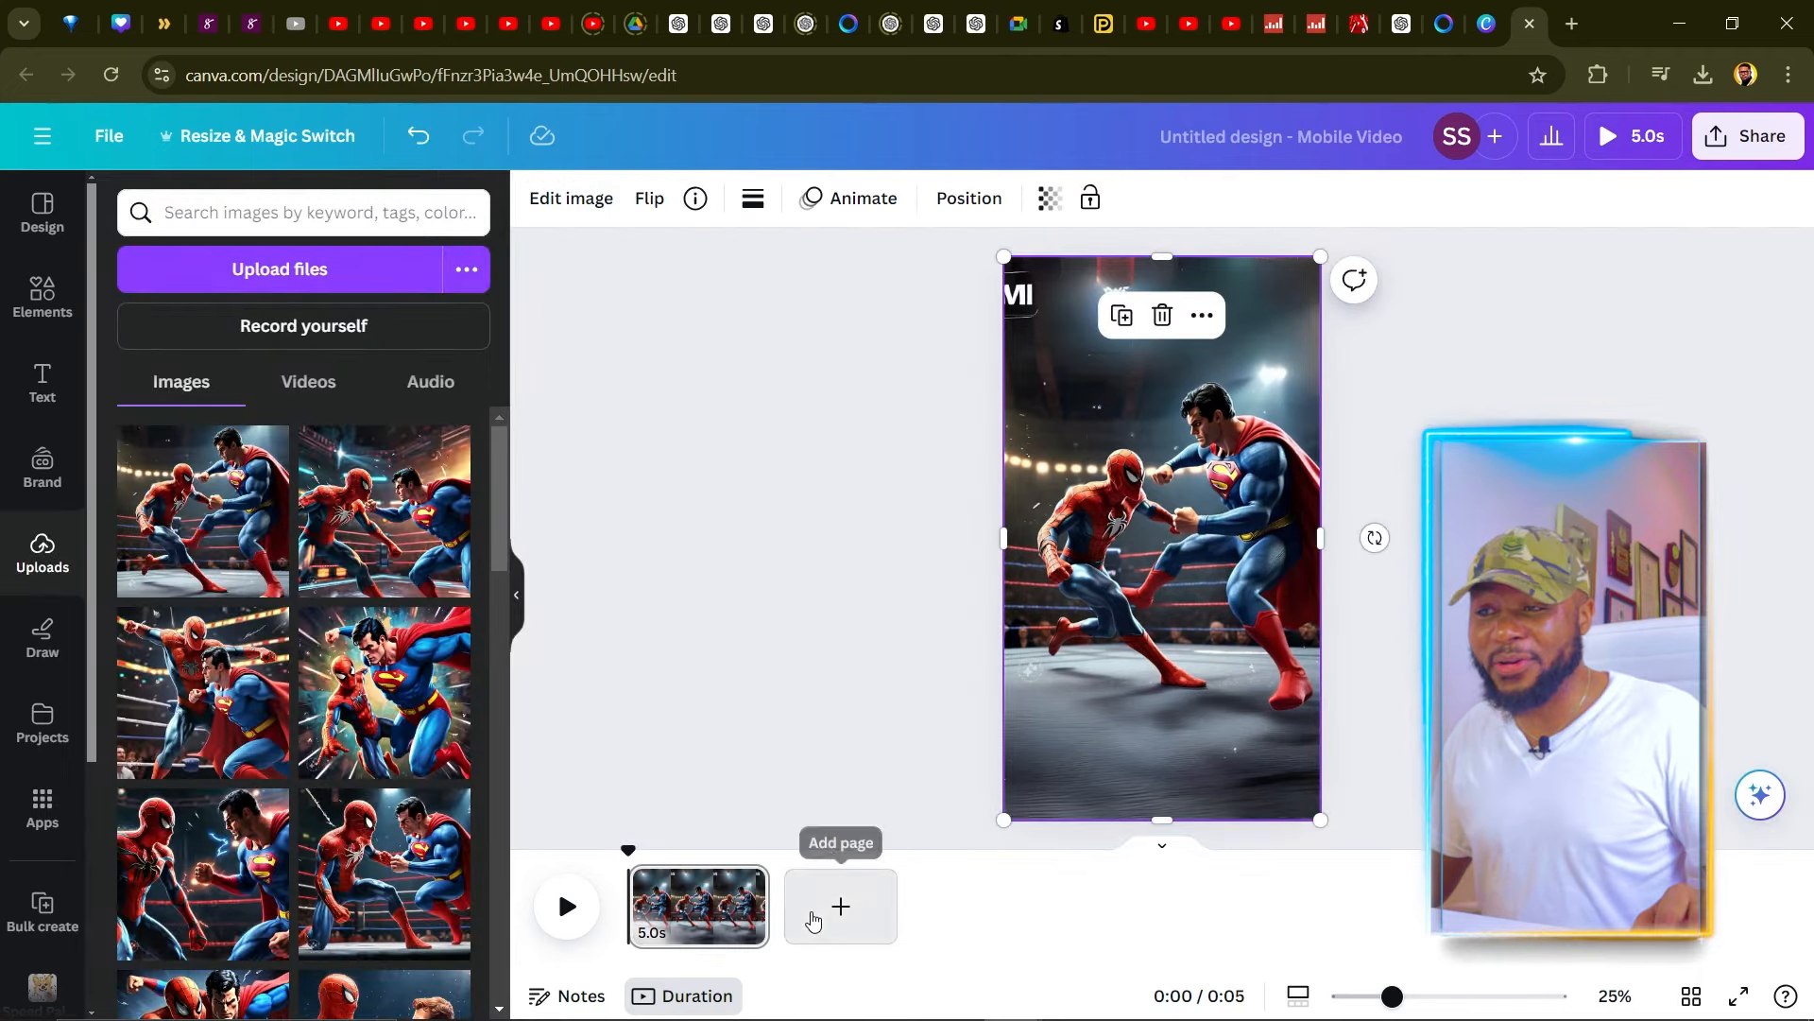
# - Add a second page, place the second uploaded fight image on it, and enlarge it to the full page width
pyautogui.click(810, 917)
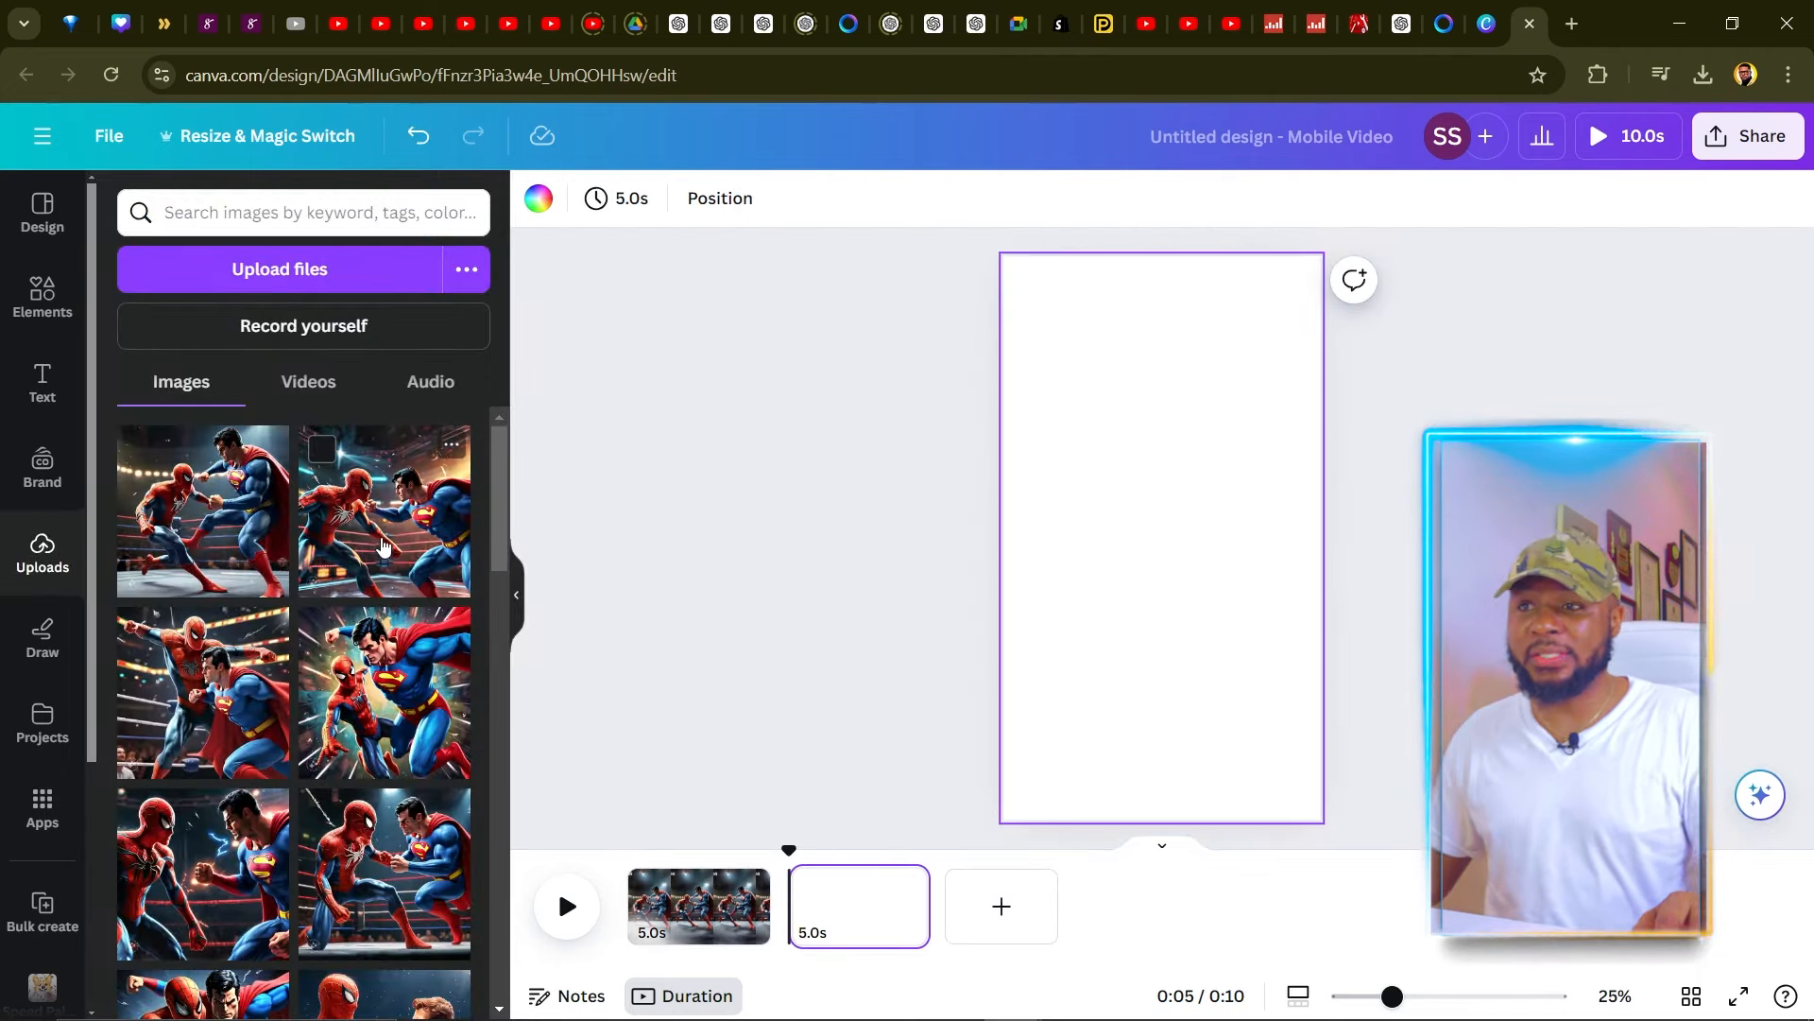
pyautogui.click(387, 539)
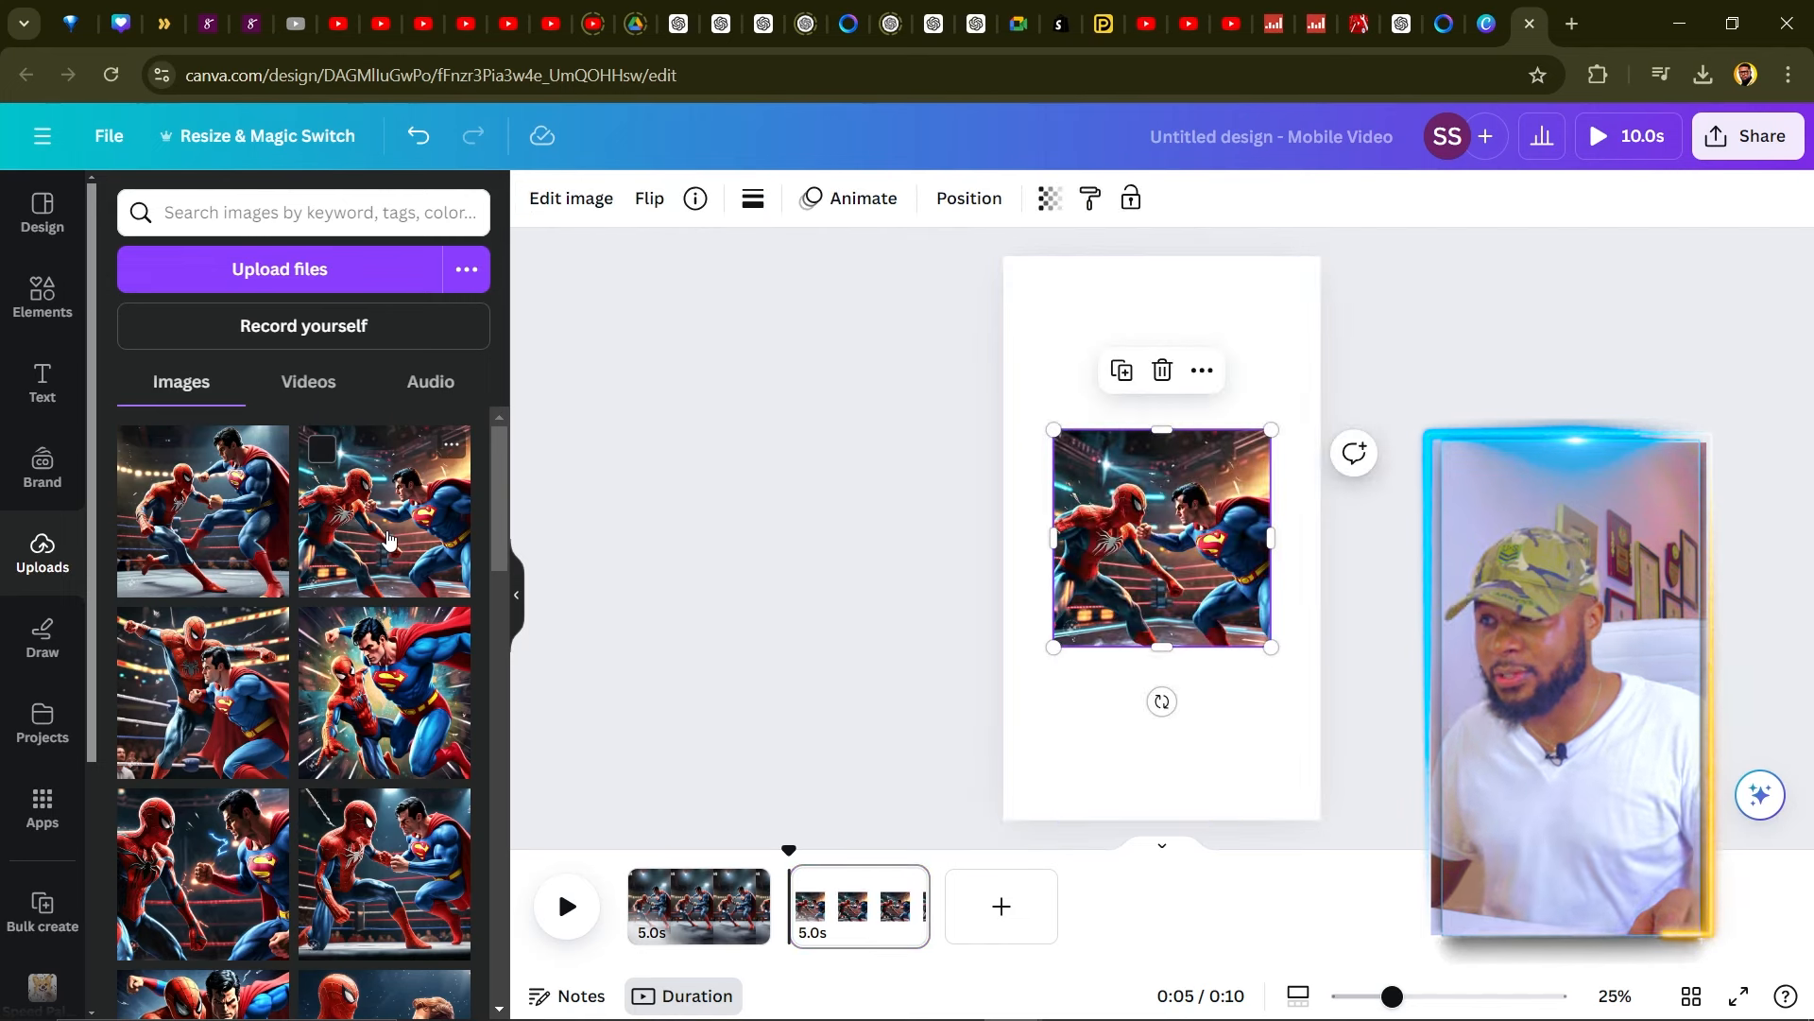
pyautogui.moveTo(1056, 648); pyautogui.dragTo(1004, 696)
pyautogui.moveTo(1268, 433); pyautogui.dragTo(1323, 400)
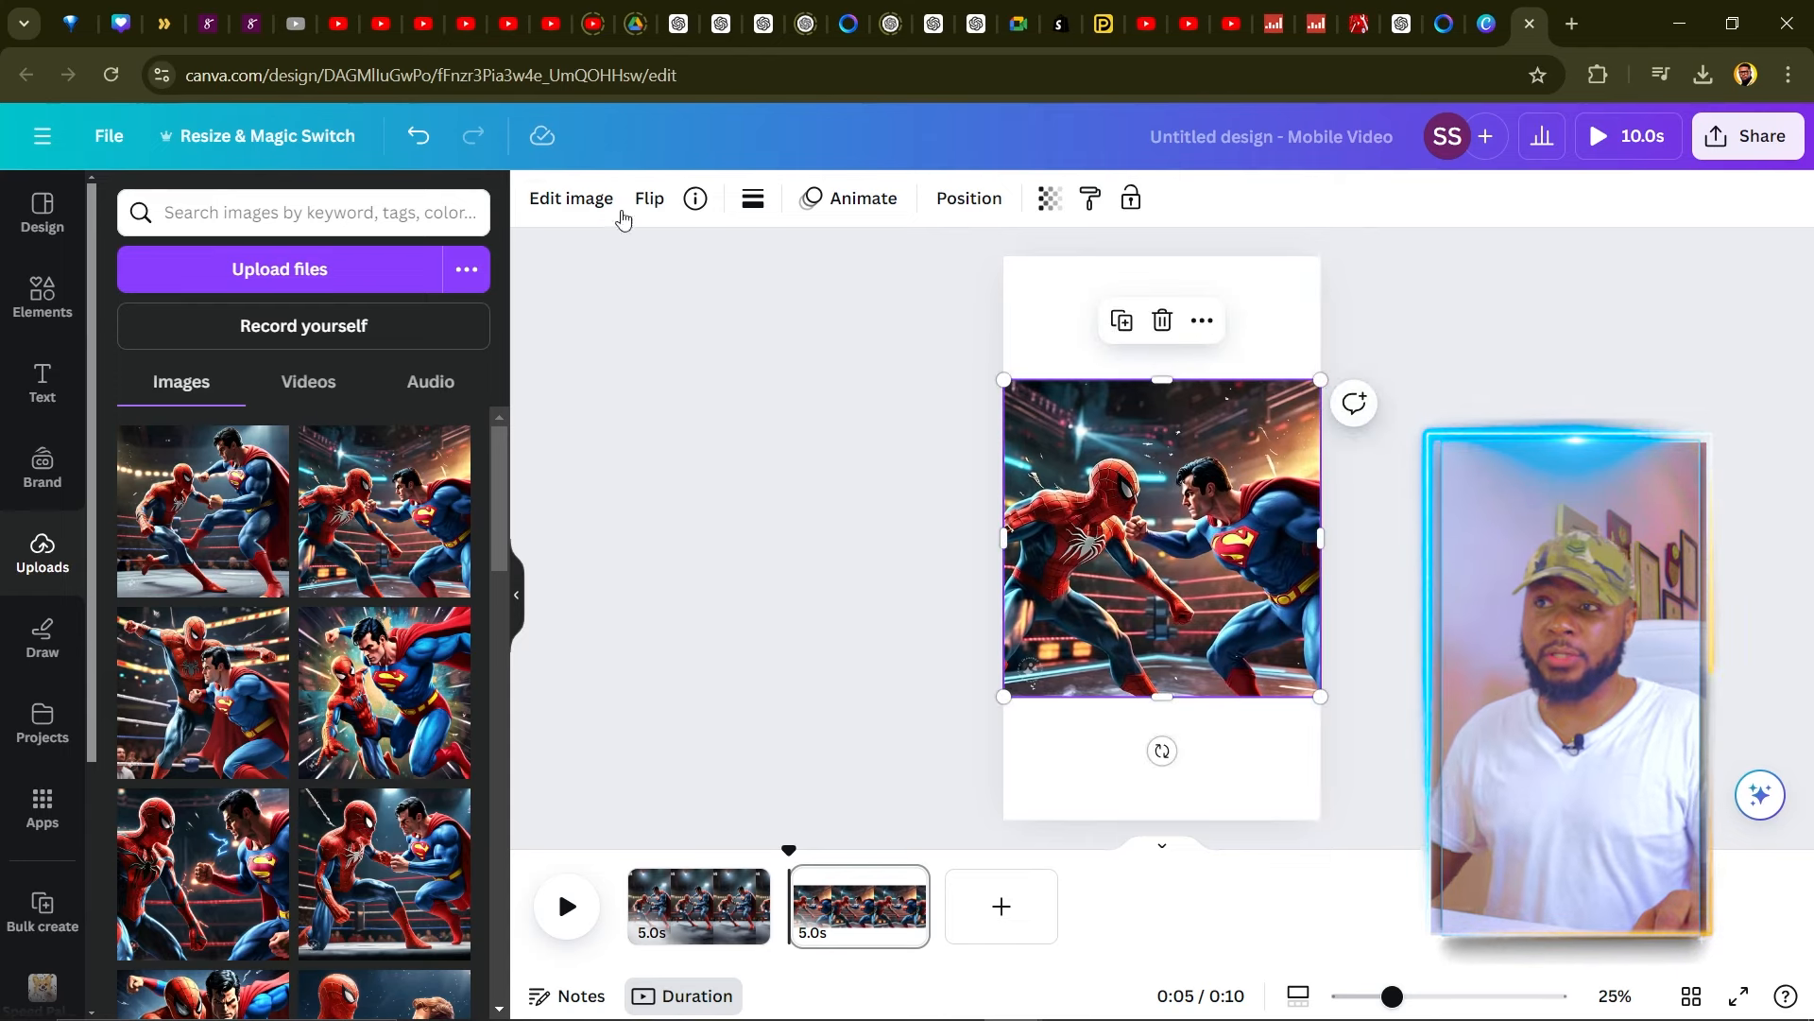
# - Generate Magic Expand results for the second page's image at the Whole Page size
pyautogui.click(572, 199)
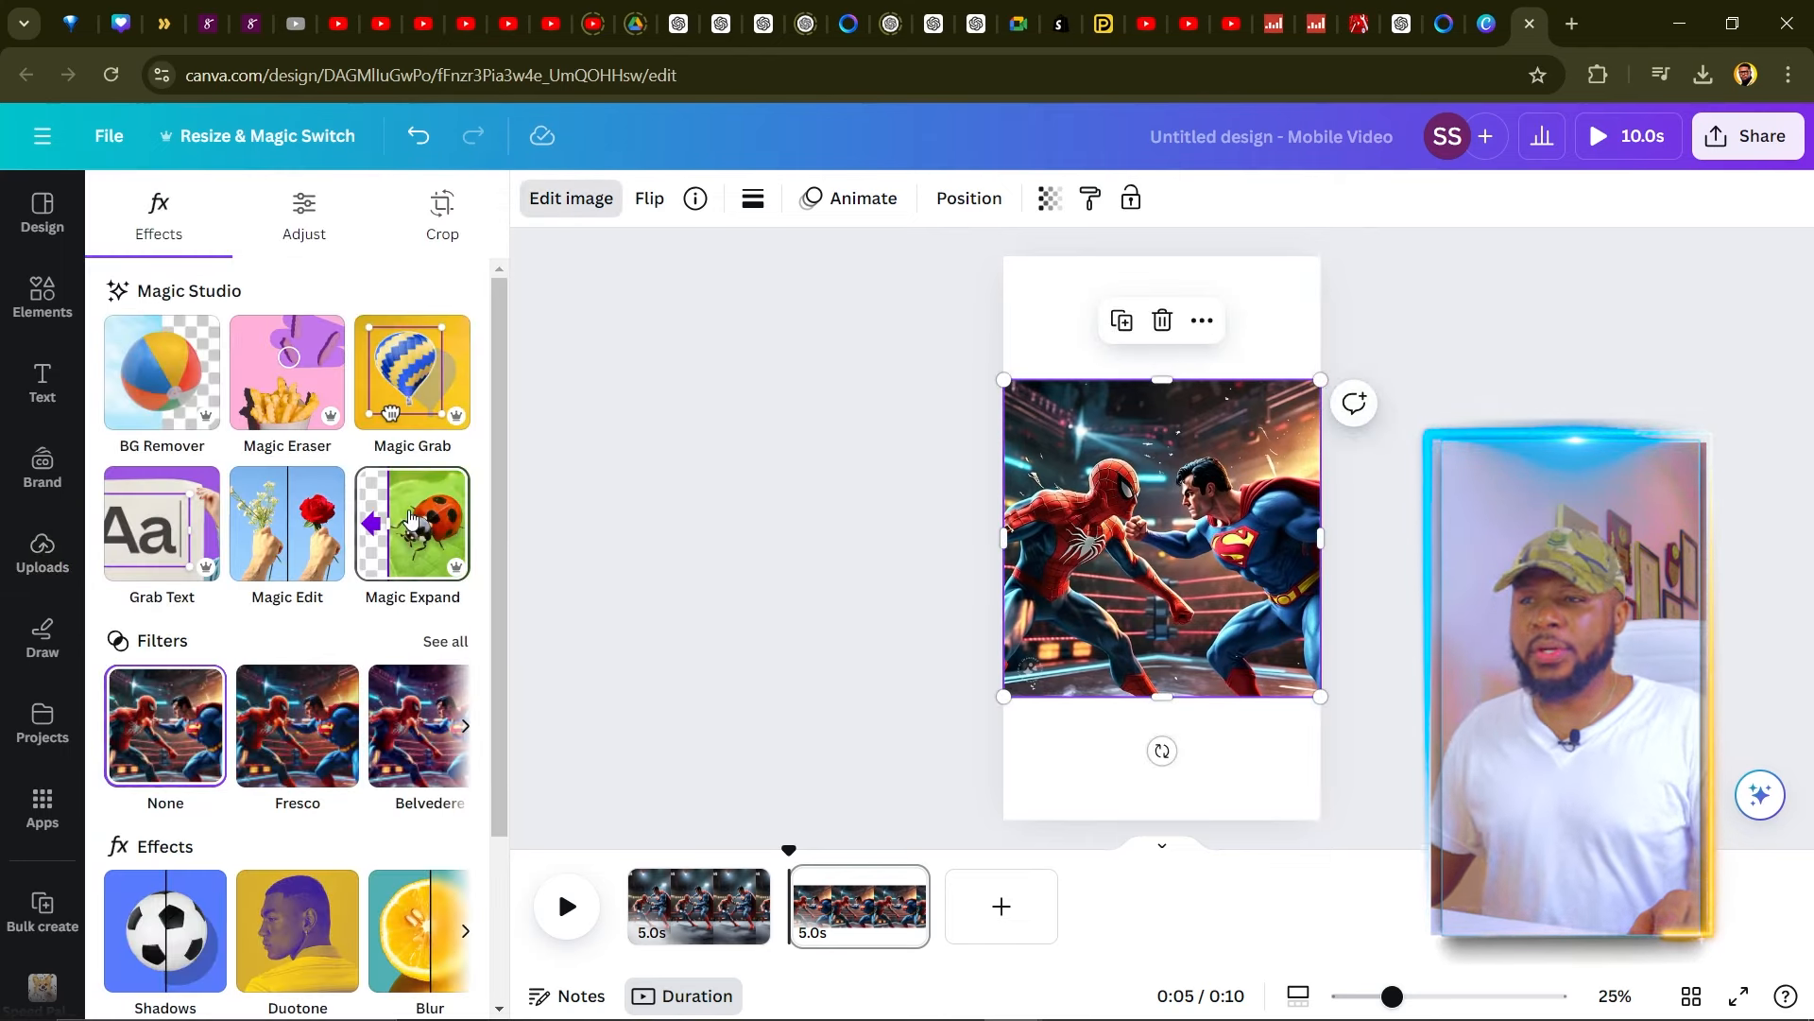
pyautogui.click(412, 515)
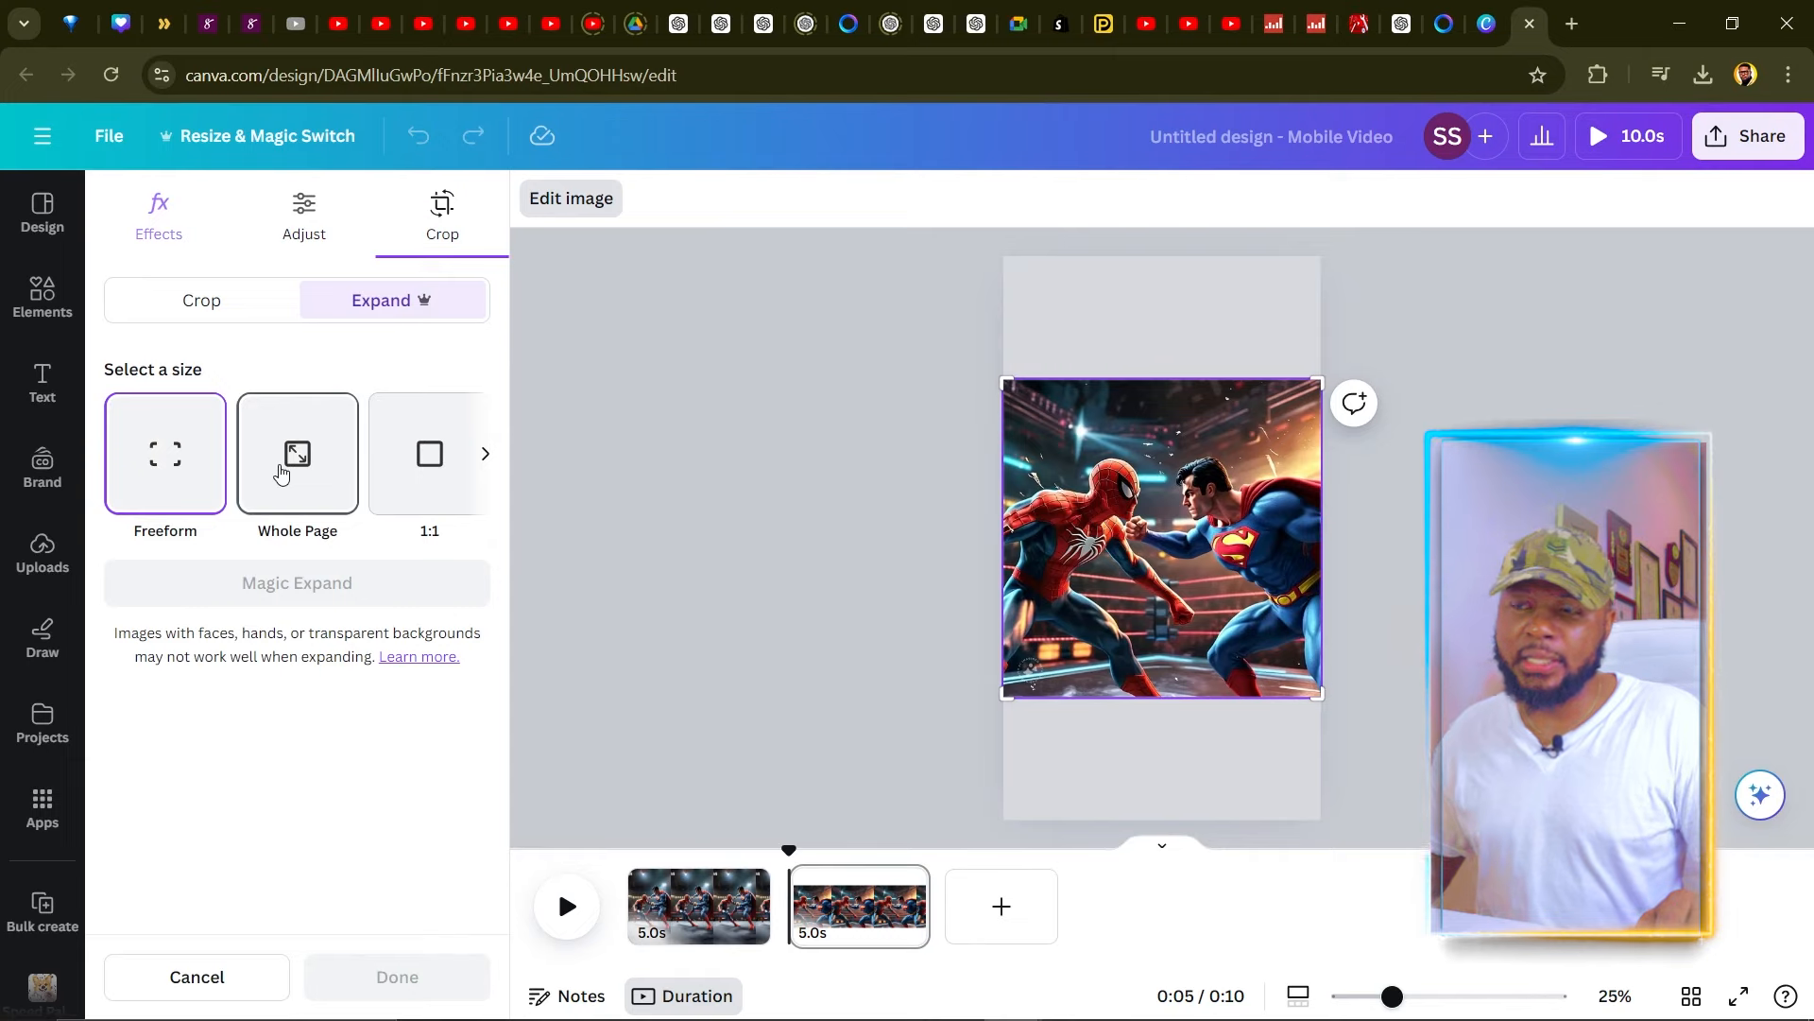
pyautogui.click(282, 474)
pyautogui.click(295, 581)
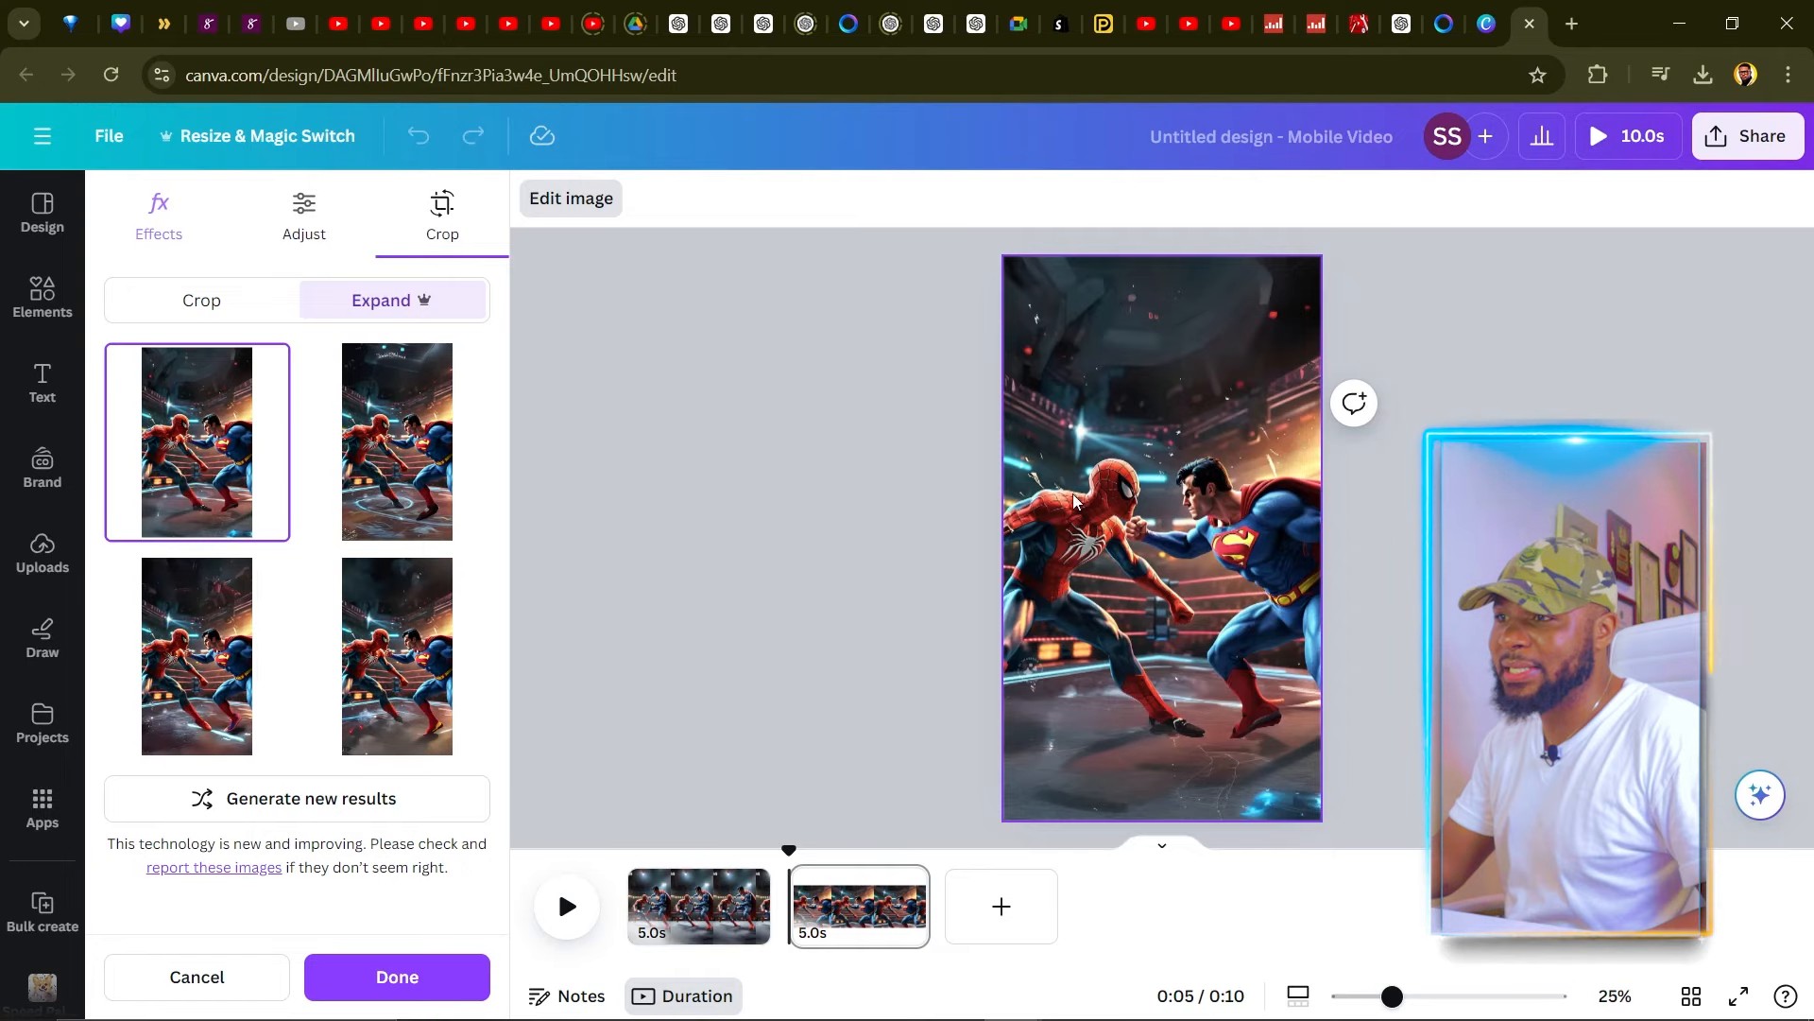
# - Compare the expanded versions of the second image and apply the third result to the page
pyautogui.click(388, 458)
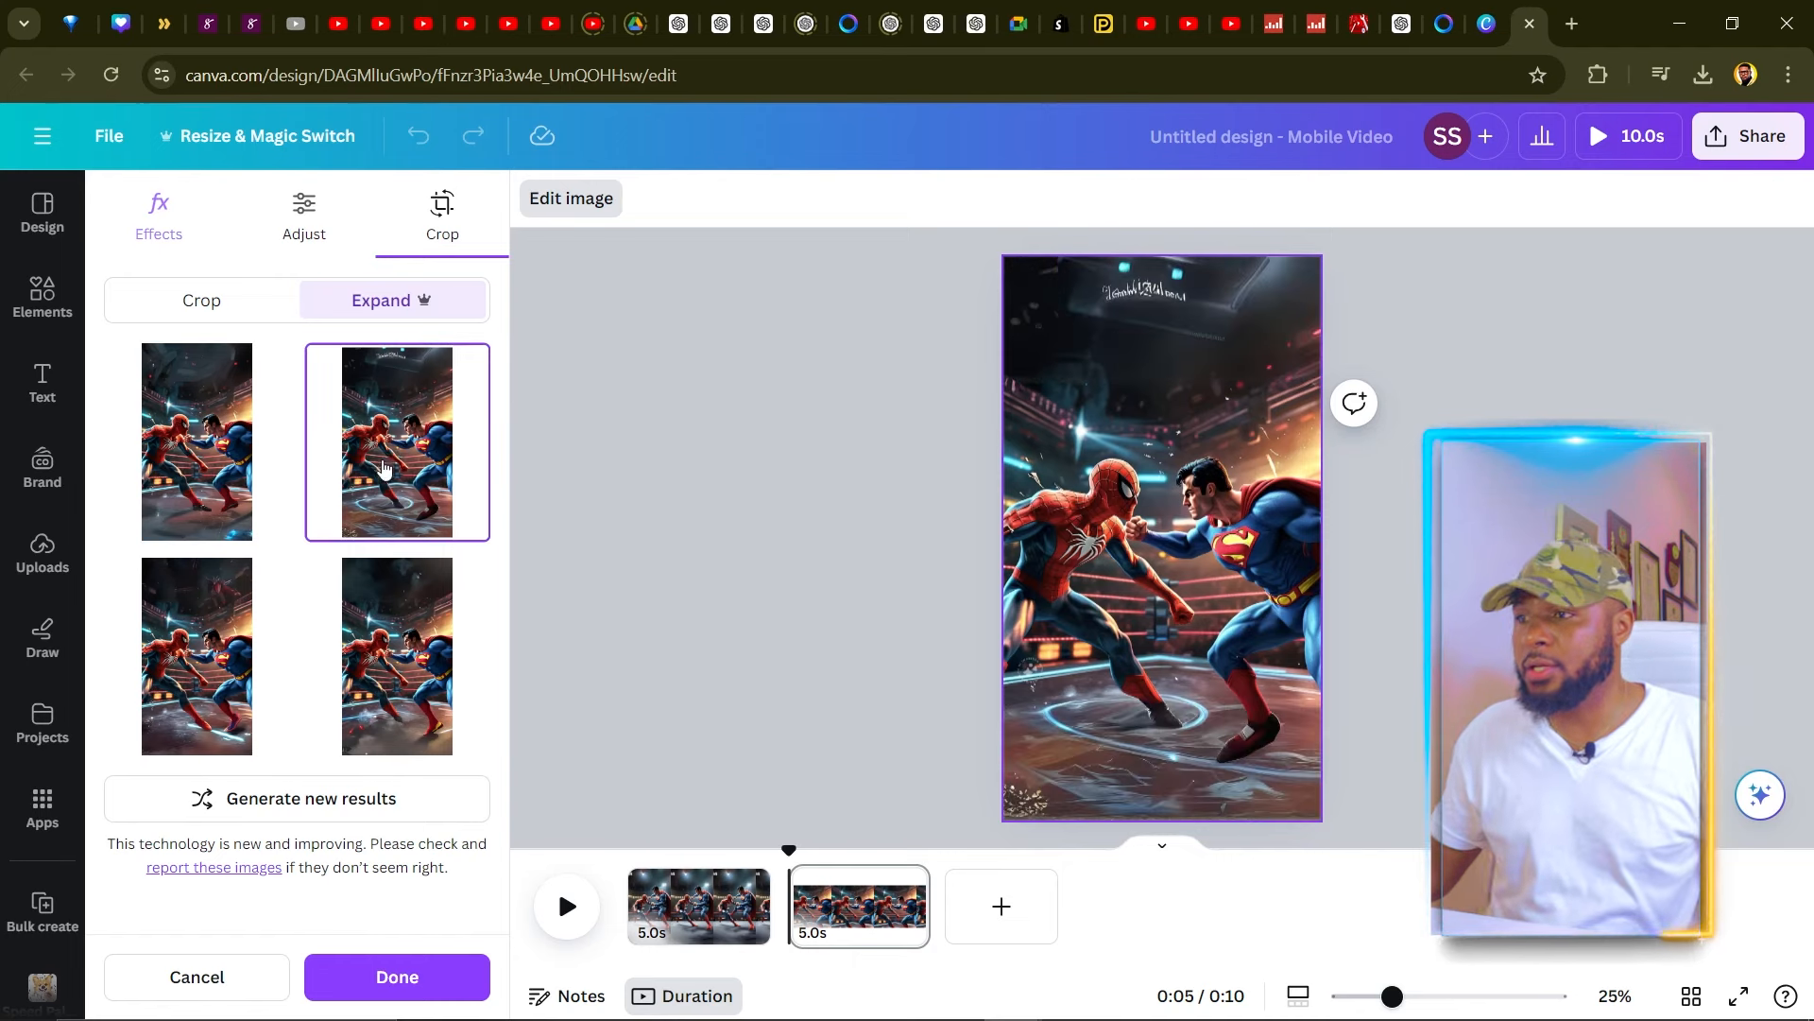
pyautogui.click(185, 655)
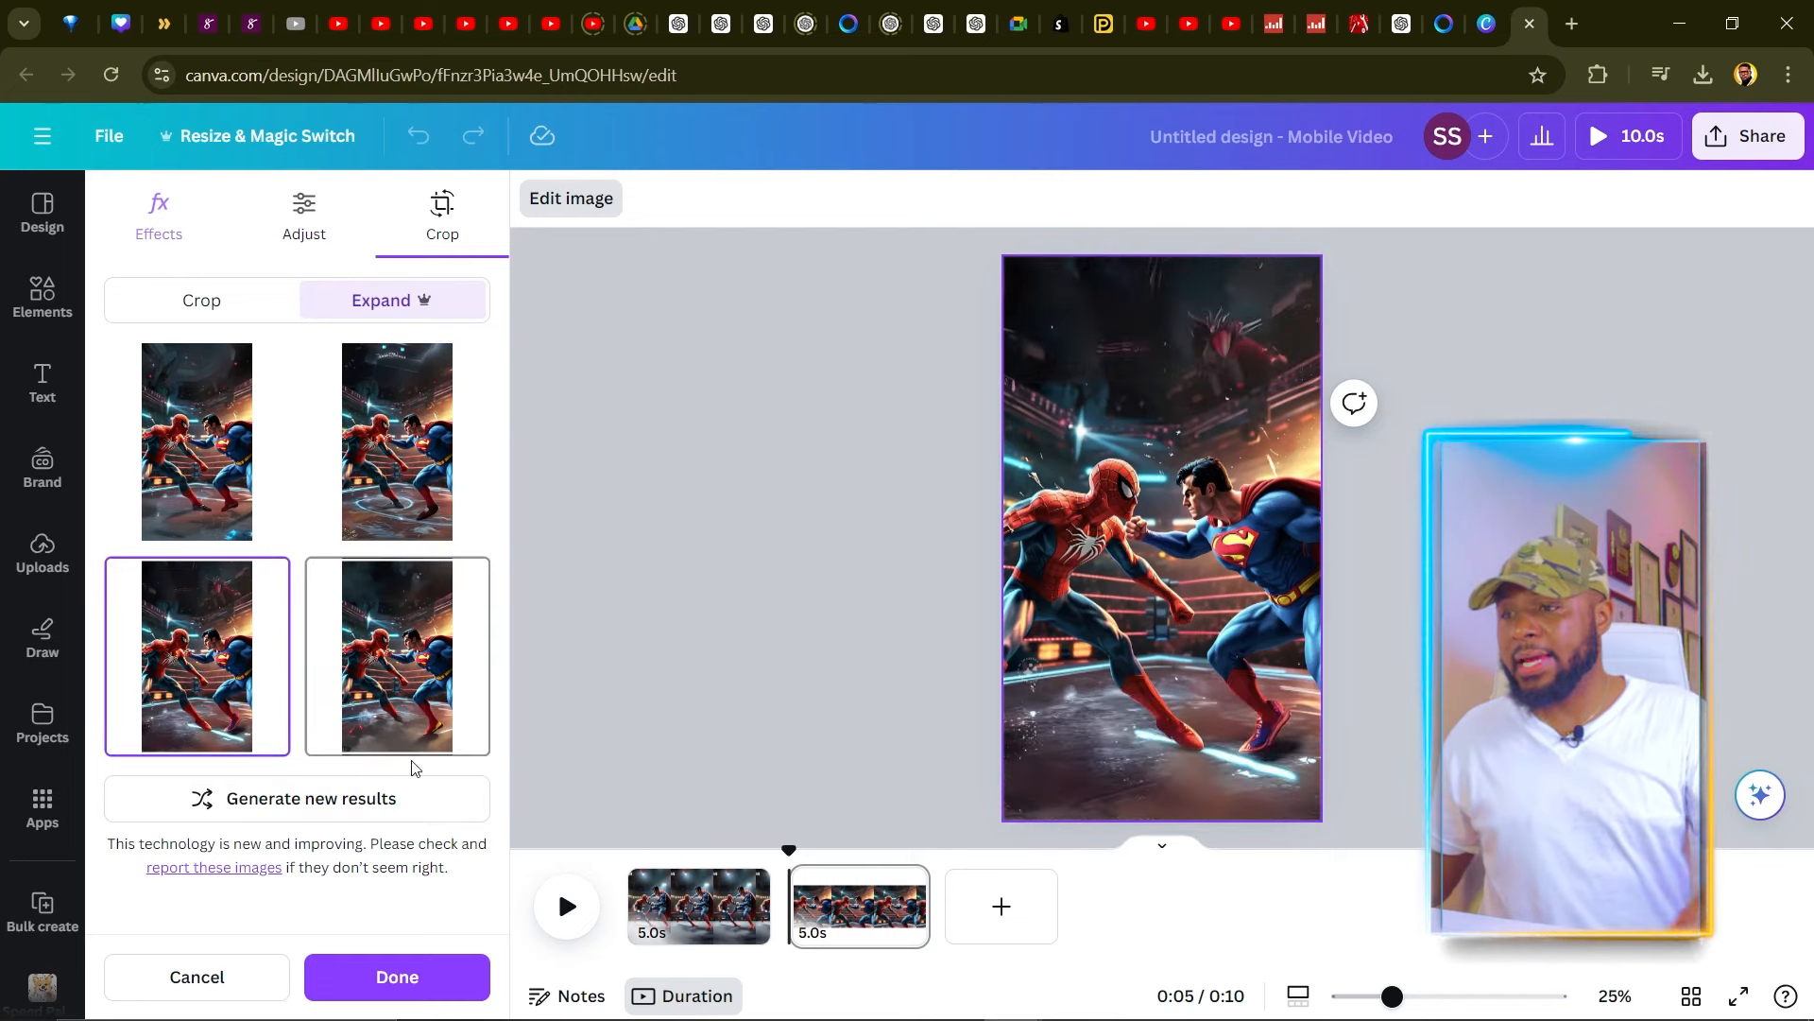
pyautogui.click(395, 976)
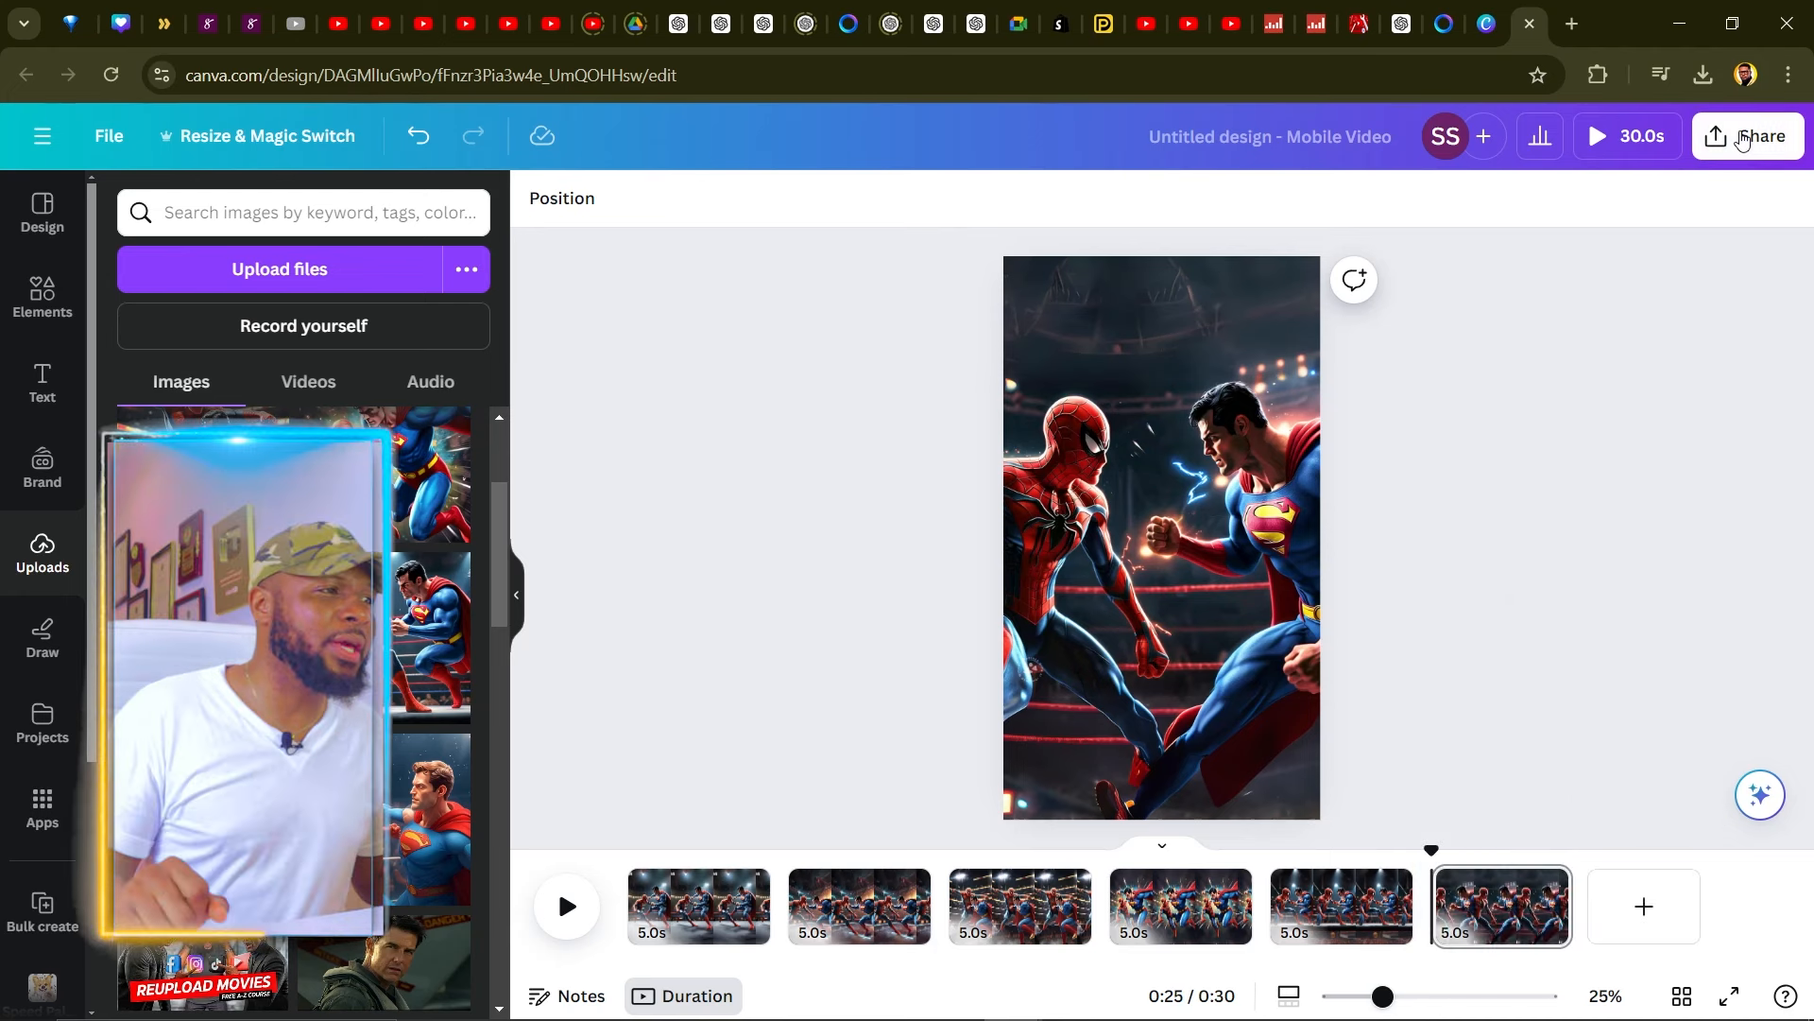
# - Download all six pages of the design as PNG images at size 1
pyautogui.click(1743, 139)
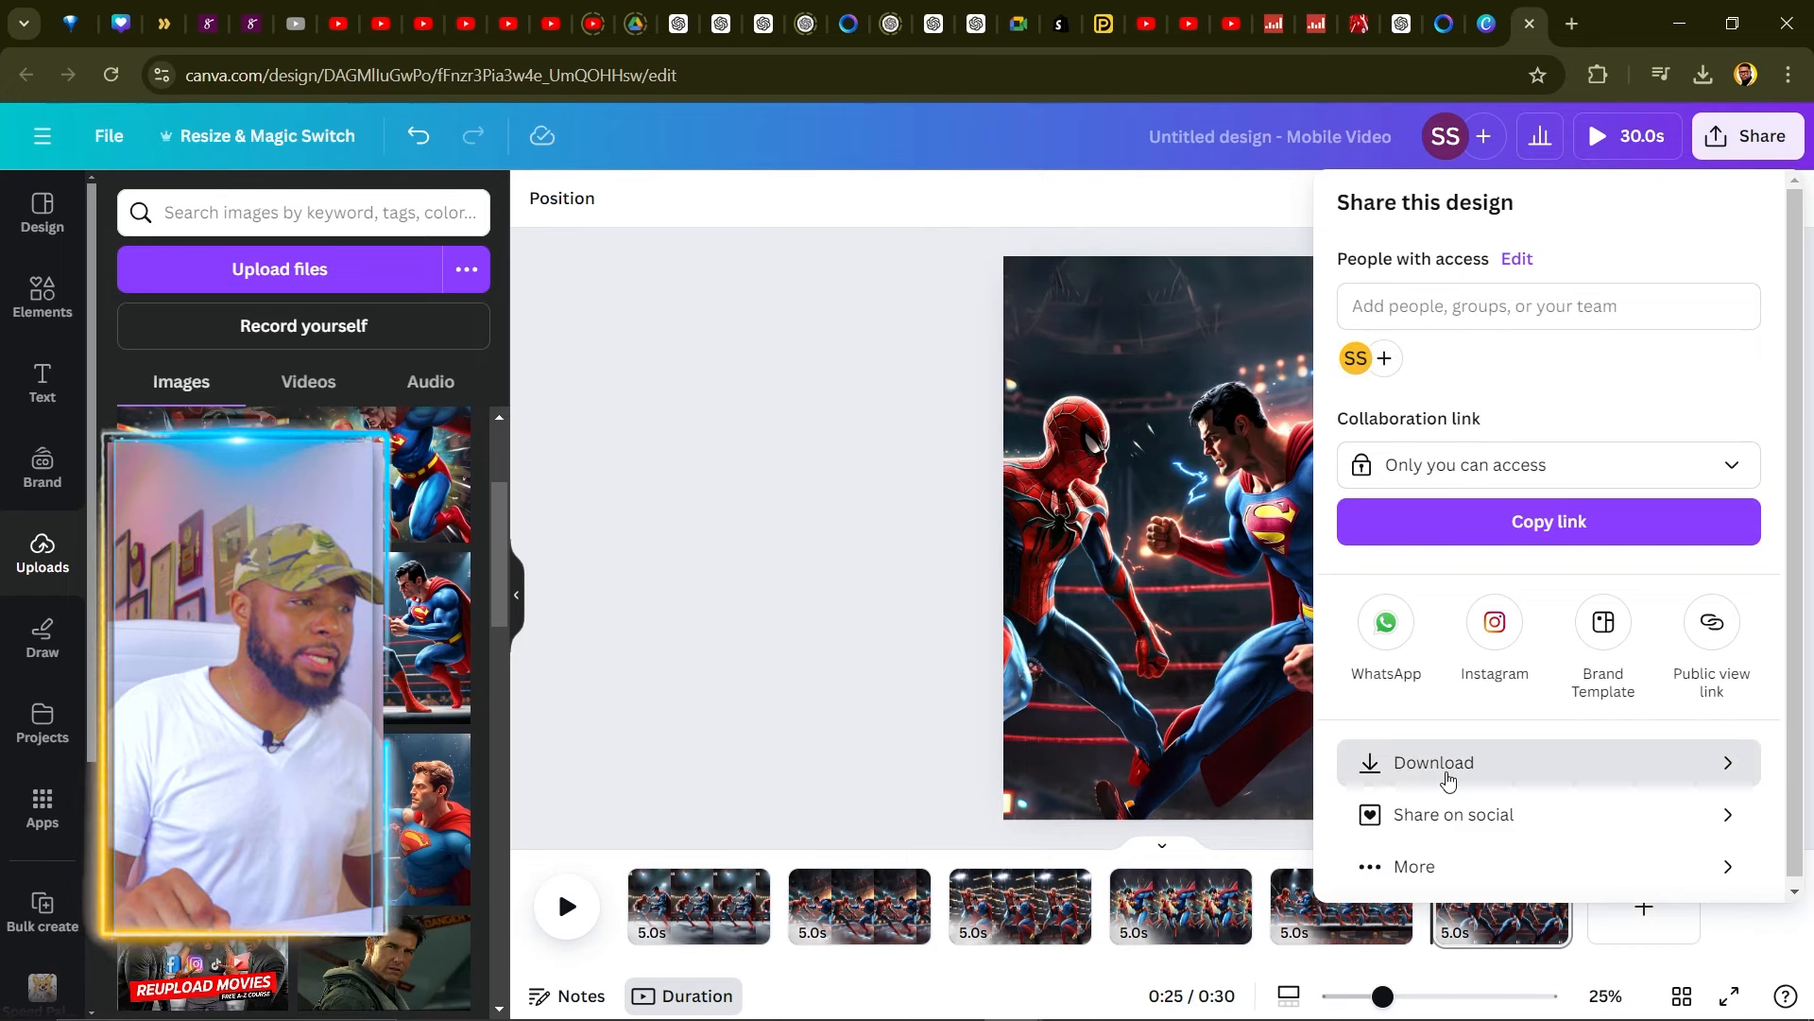
pyautogui.click(1392, 765)
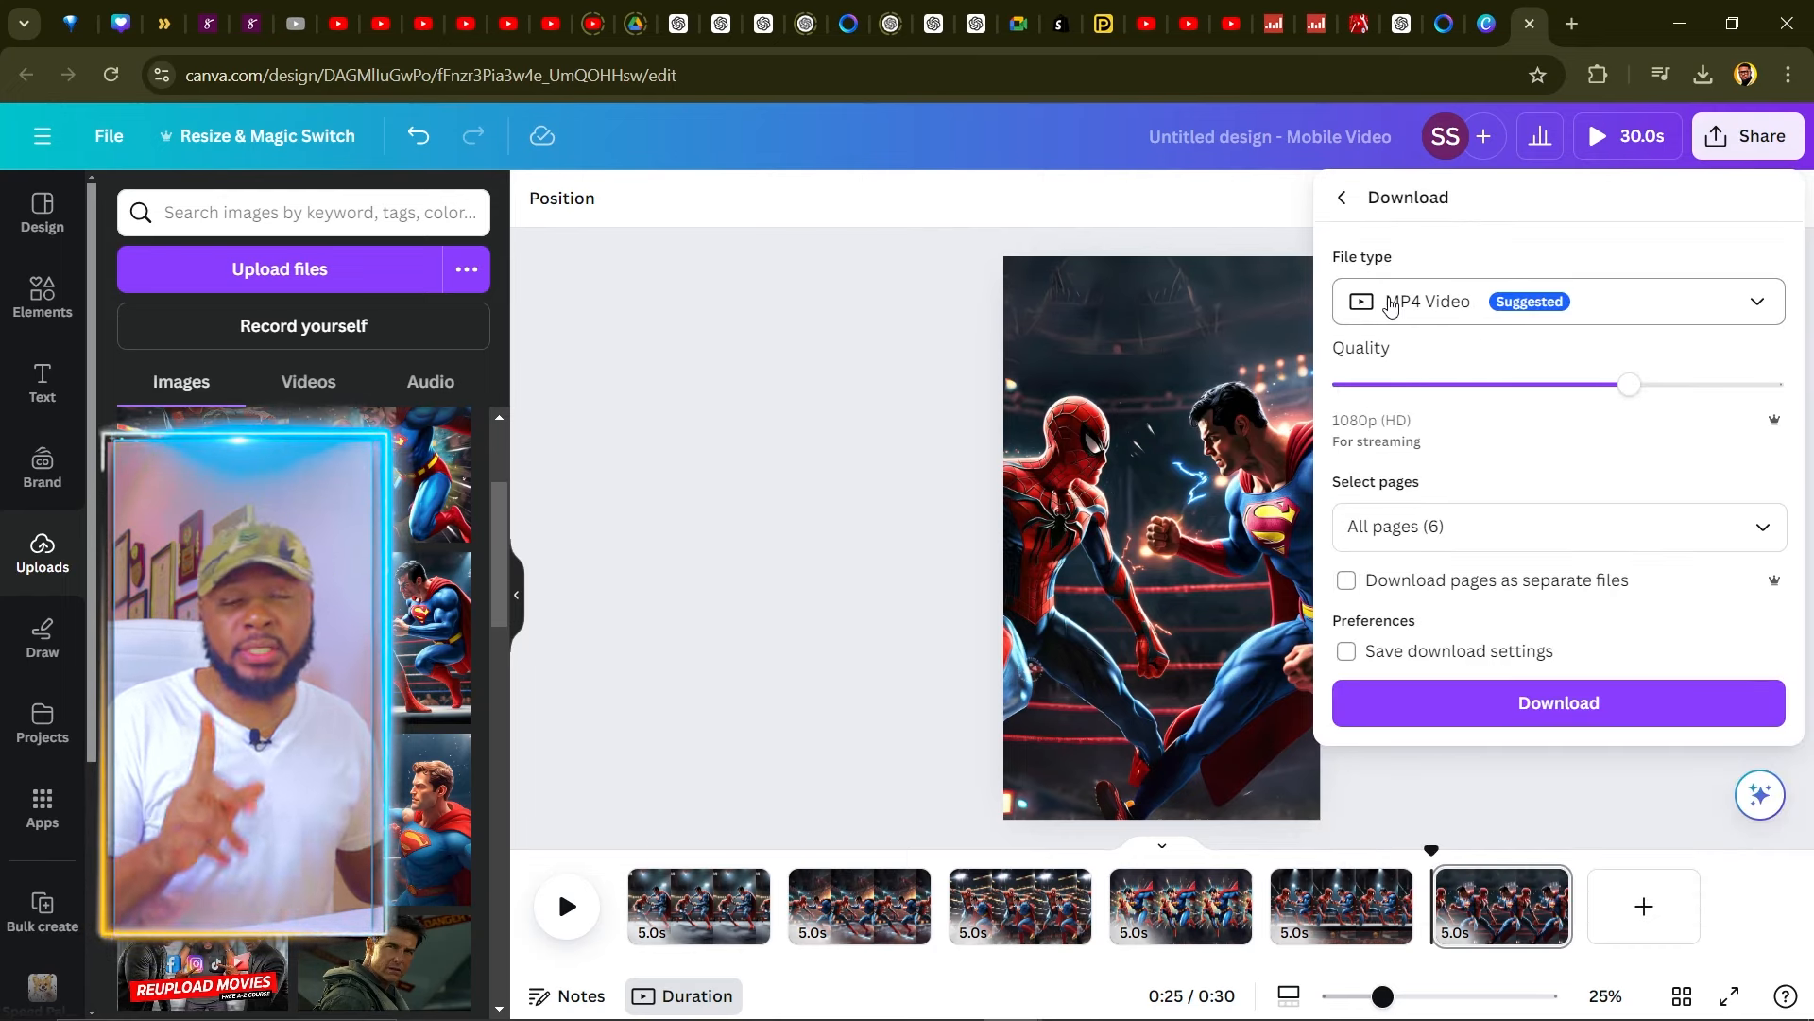
pyautogui.click(1390, 304)
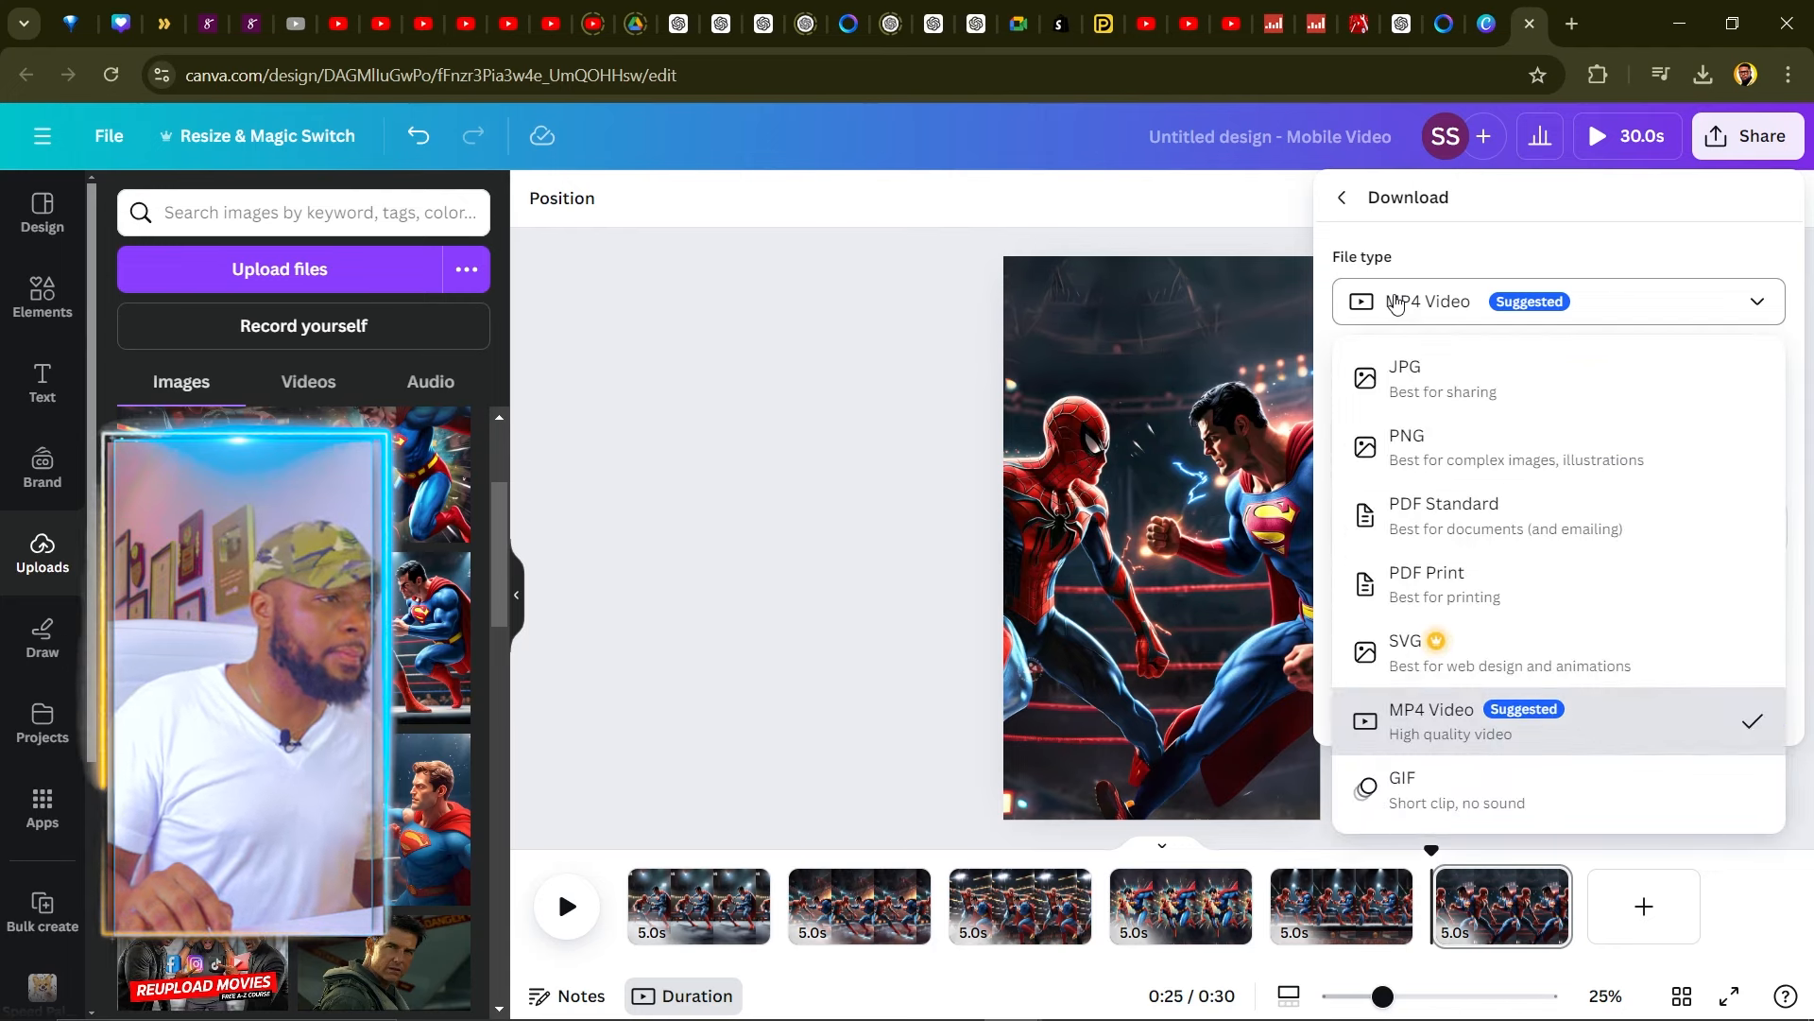
pyautogui.click(1438, 442)
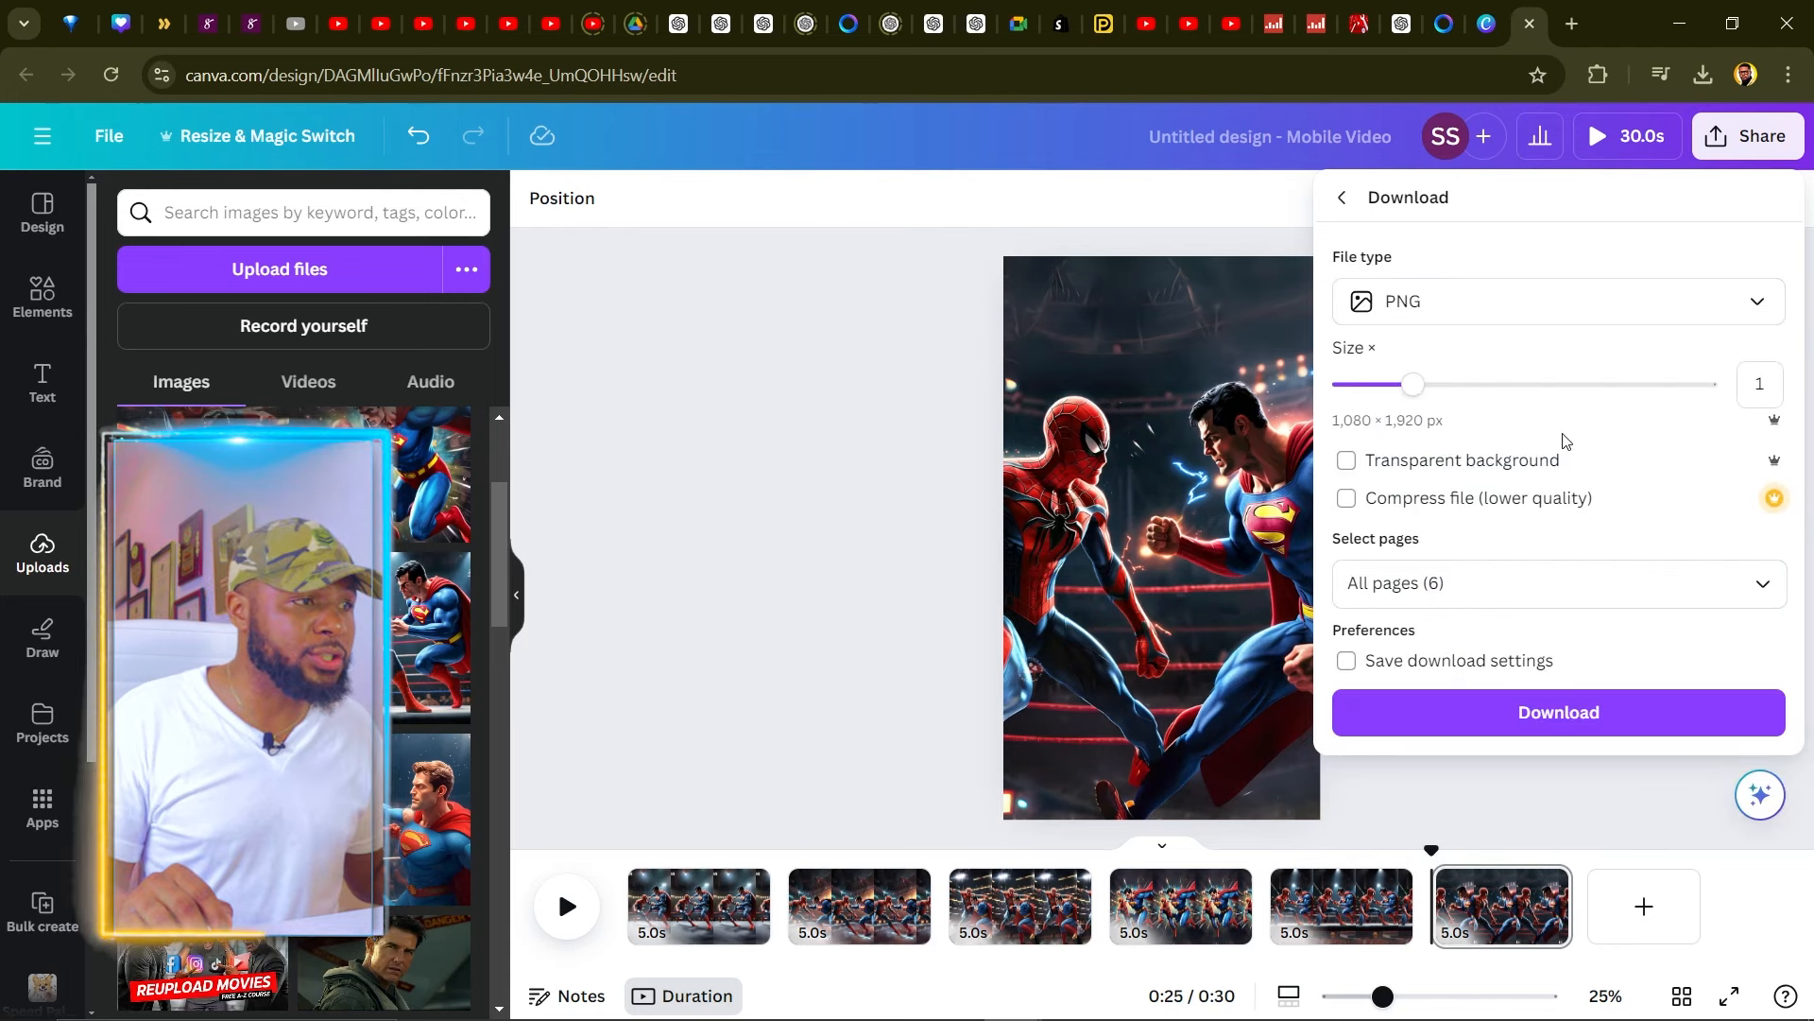
pyautogui.click(1384, 667)
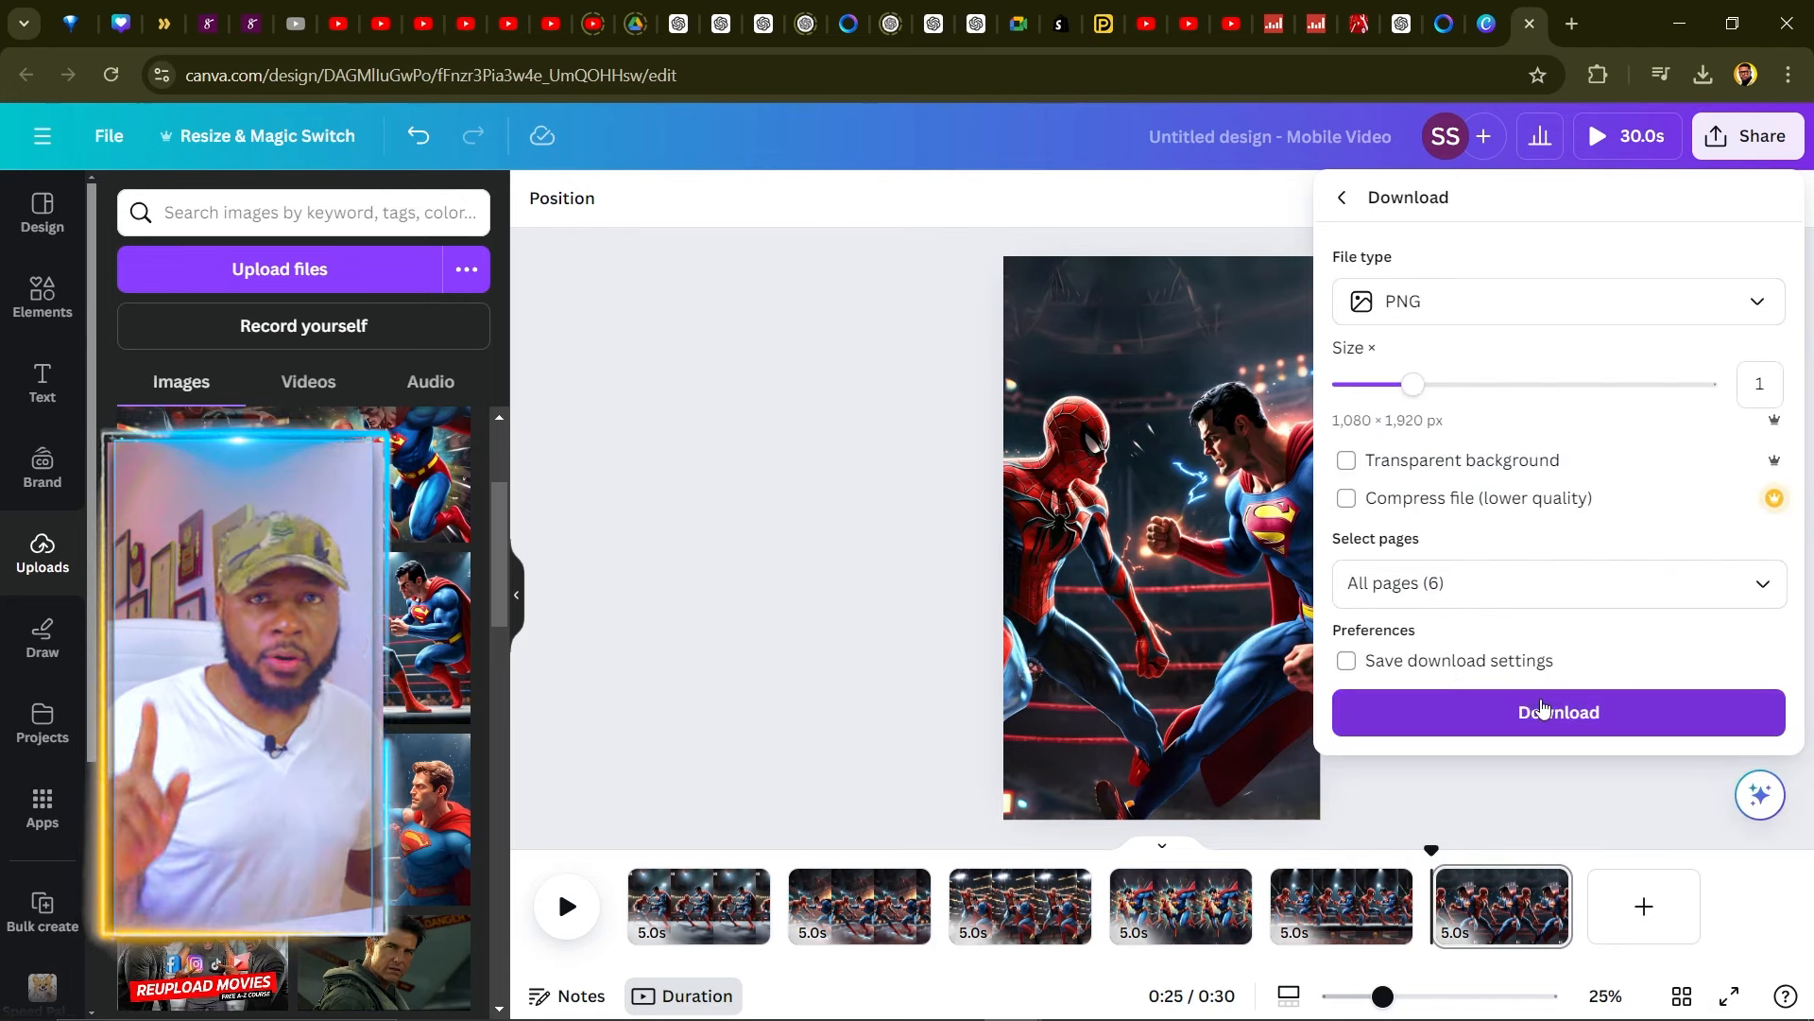
pyautogui.click(1547, 712)
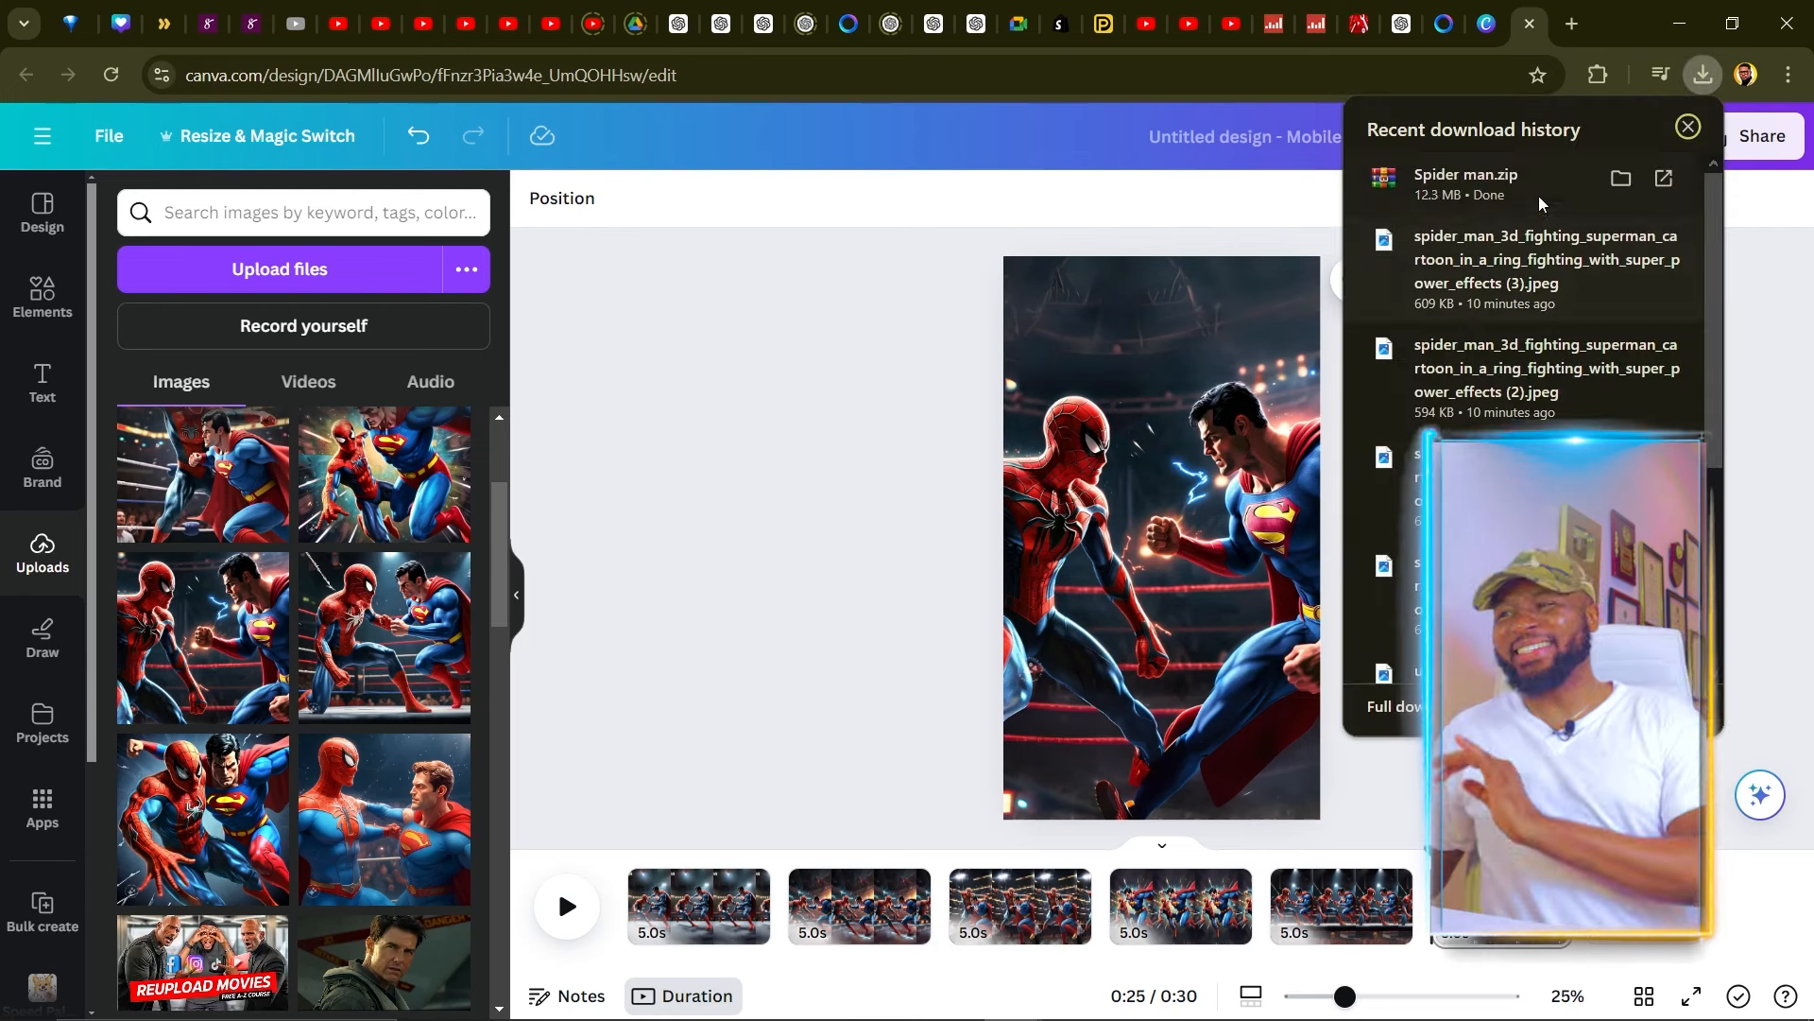
# - Locate the downloaded Spider man.zip in the Downloads folder and extract it to a Spider man folder there
pyautogui.click(1622, 187)
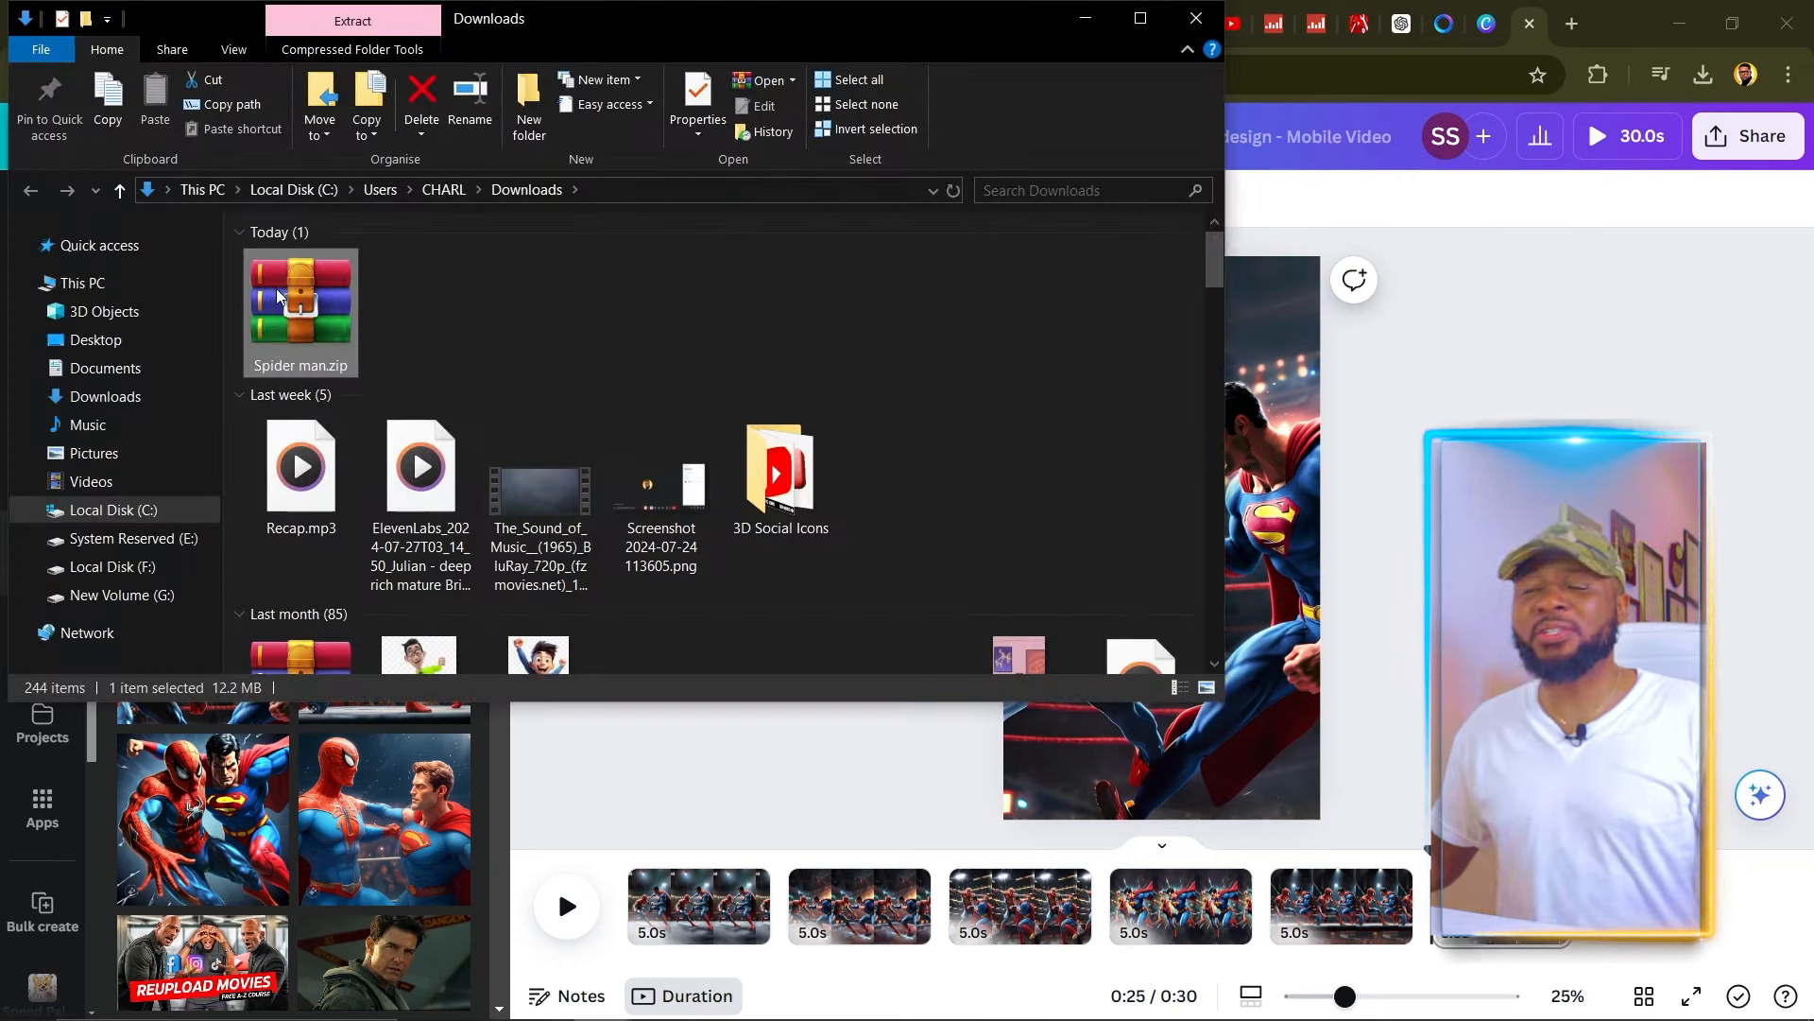
pyautogui.rightClick(290, 302)
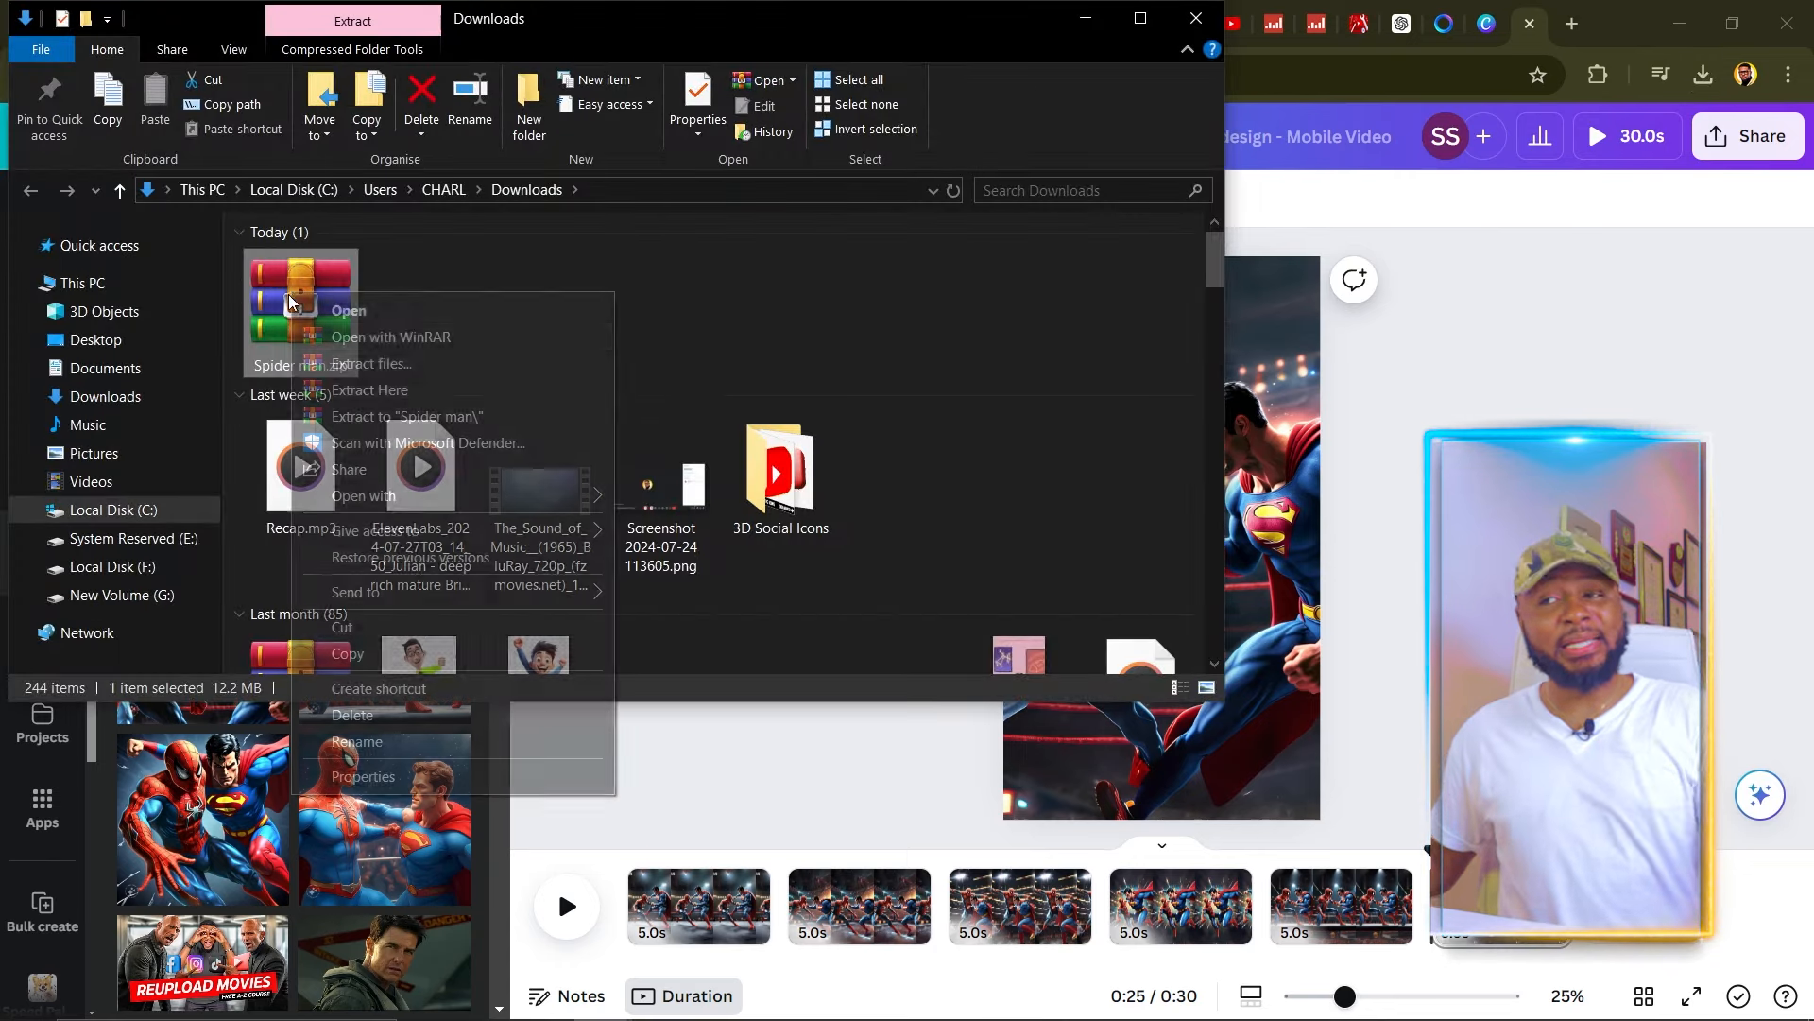
pyautogui.click(372, 365)
pyautogui.click(994, 758)
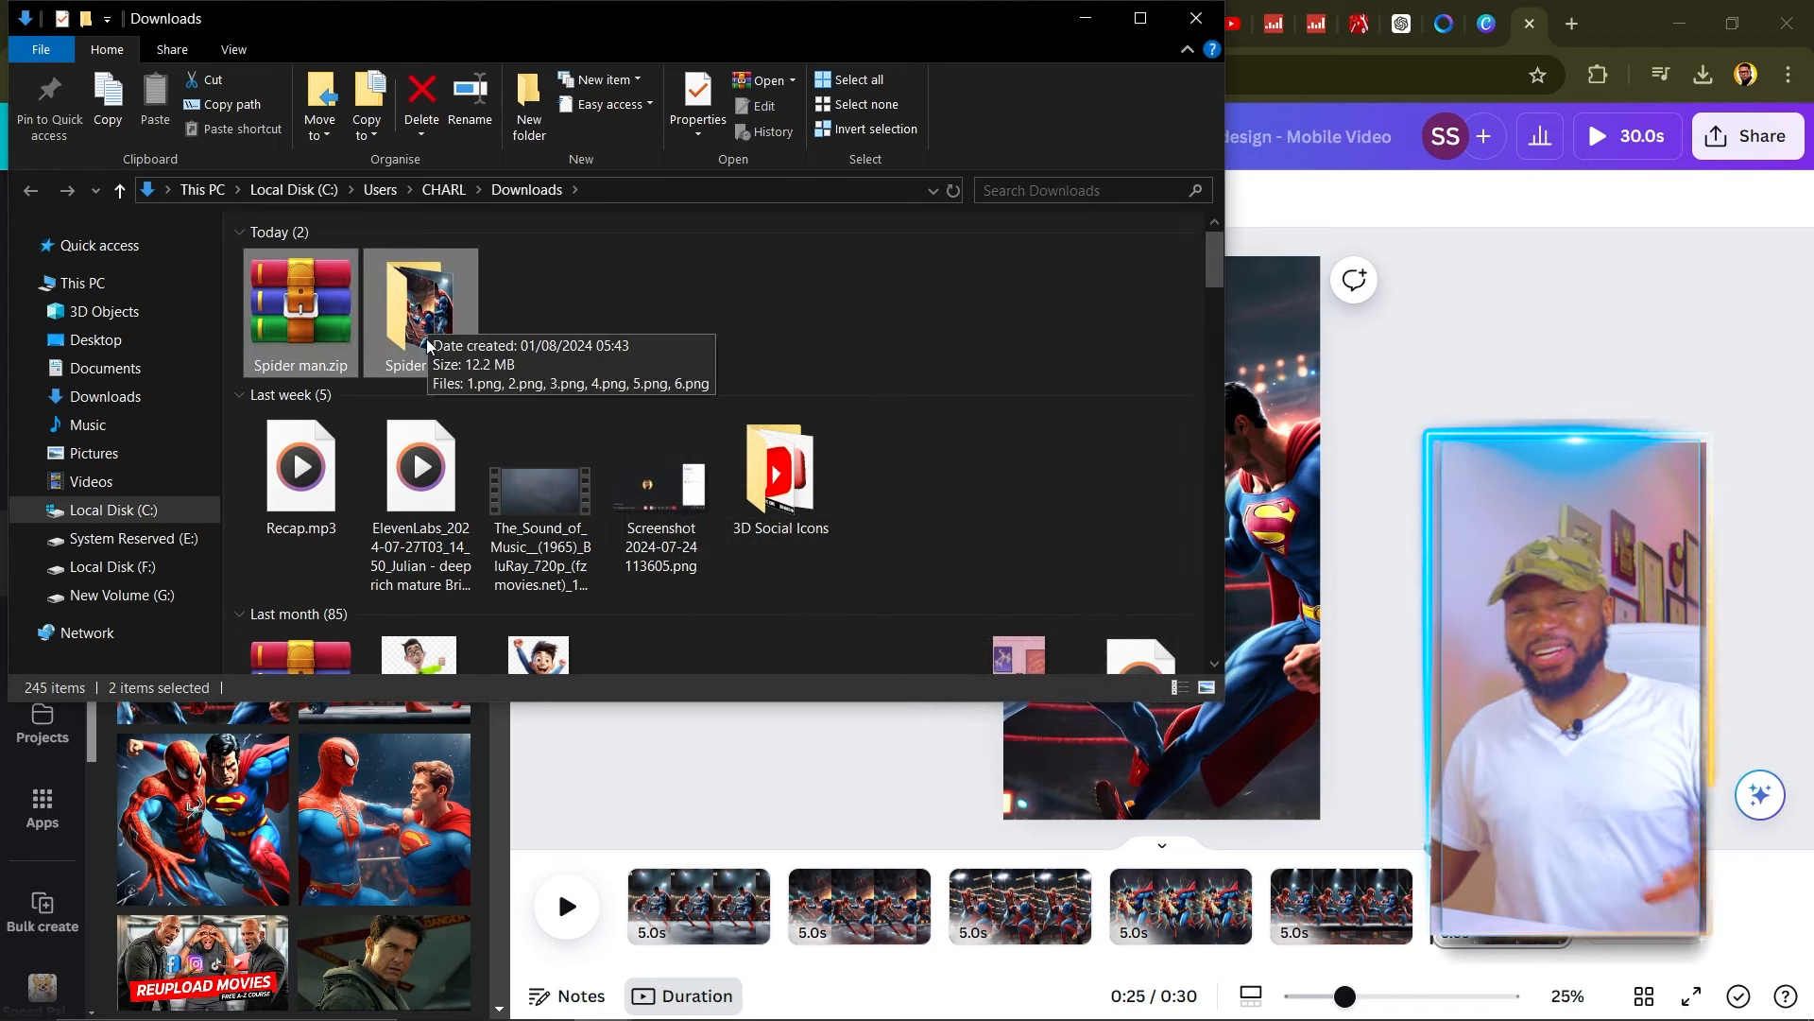
# - Open the extracted Spider man folder and look over the images 1.png to 6.png
pyautogui.doubleClick(431, 342)
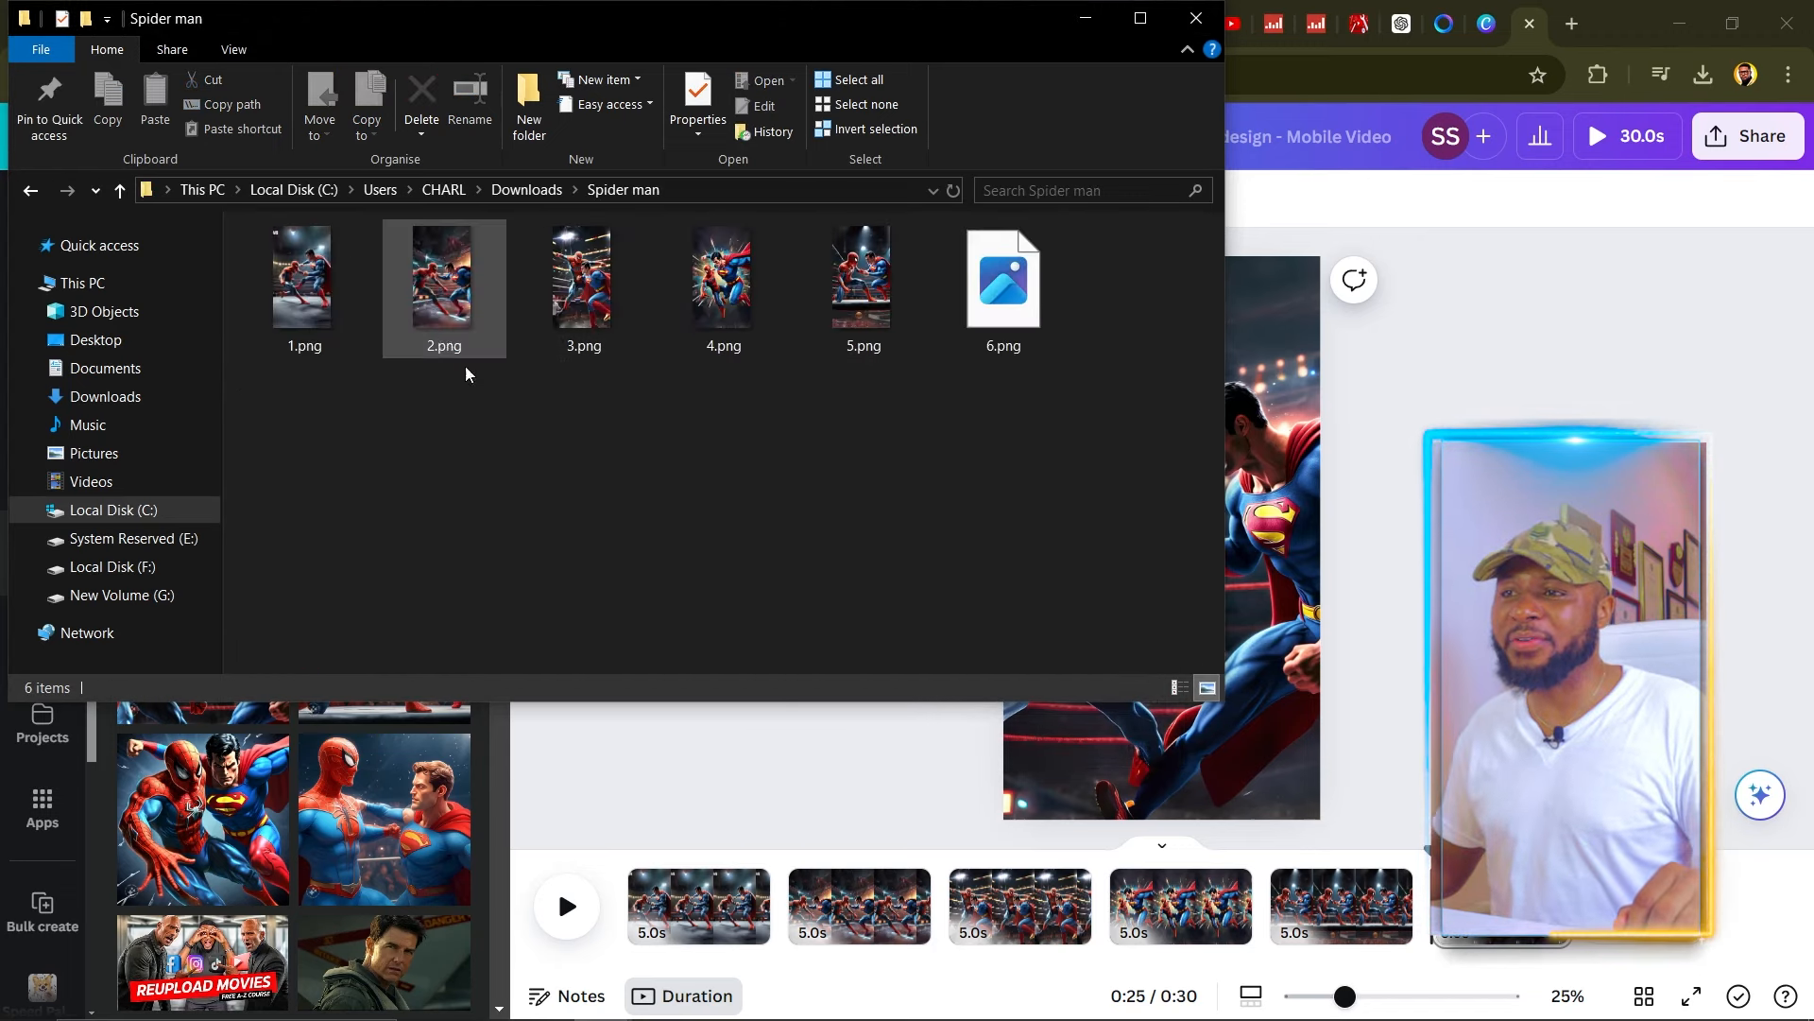
pyautogui.moveTo(1108, 288); pyautogui.dragTo(289, 309)
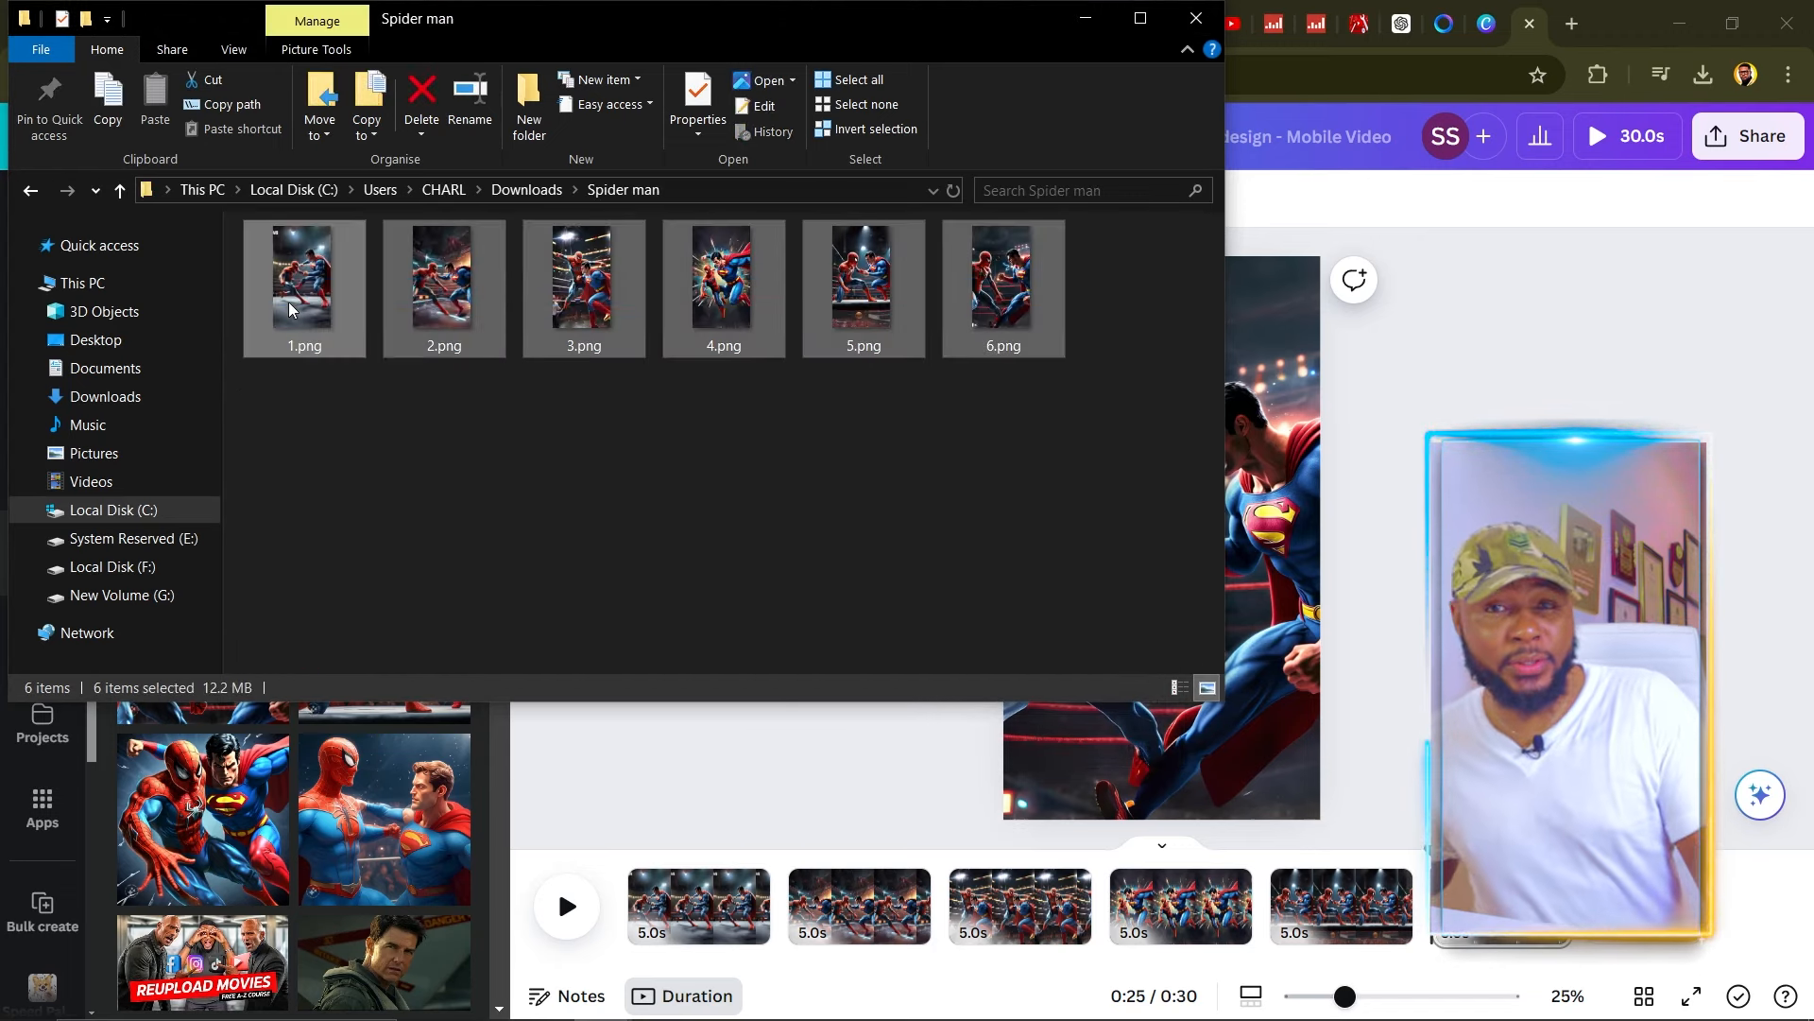
pyautogui.click(1078, 416)
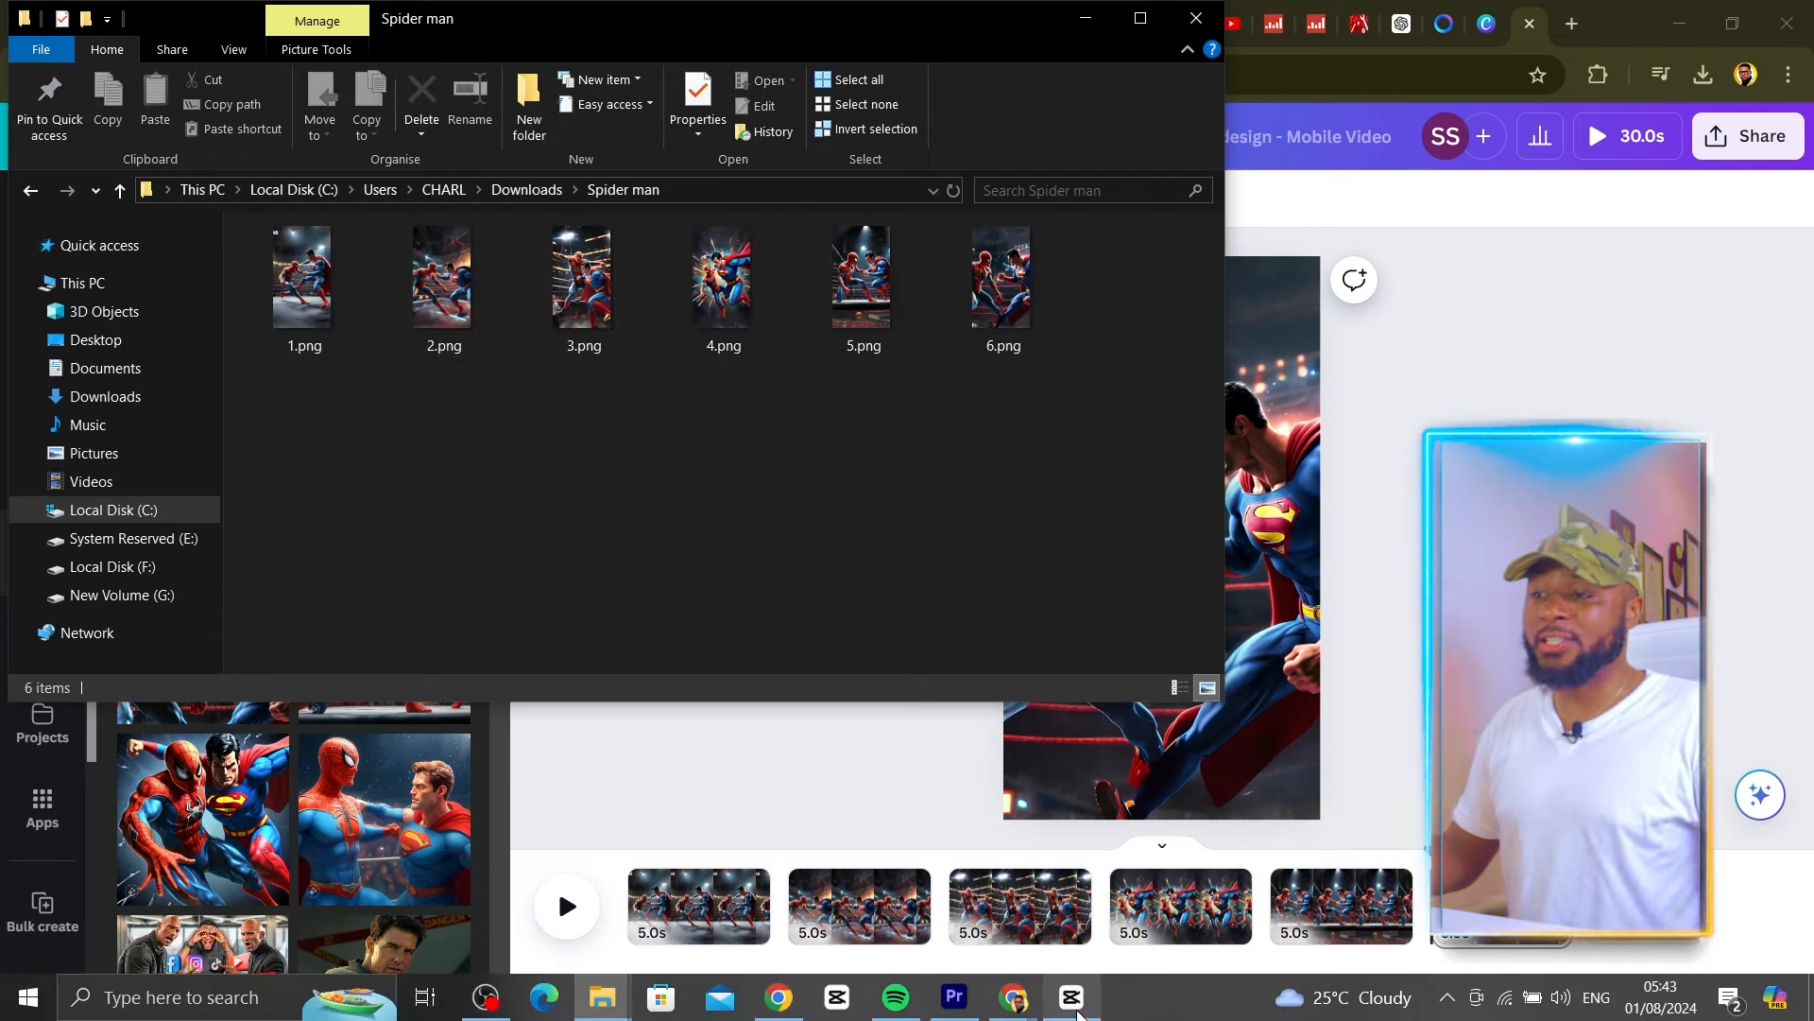
# - Switch to CapCut, create a new project and import images 1.png to 6.png from the Spider man folder in Downloads
pyautogui.click(1071, 997)
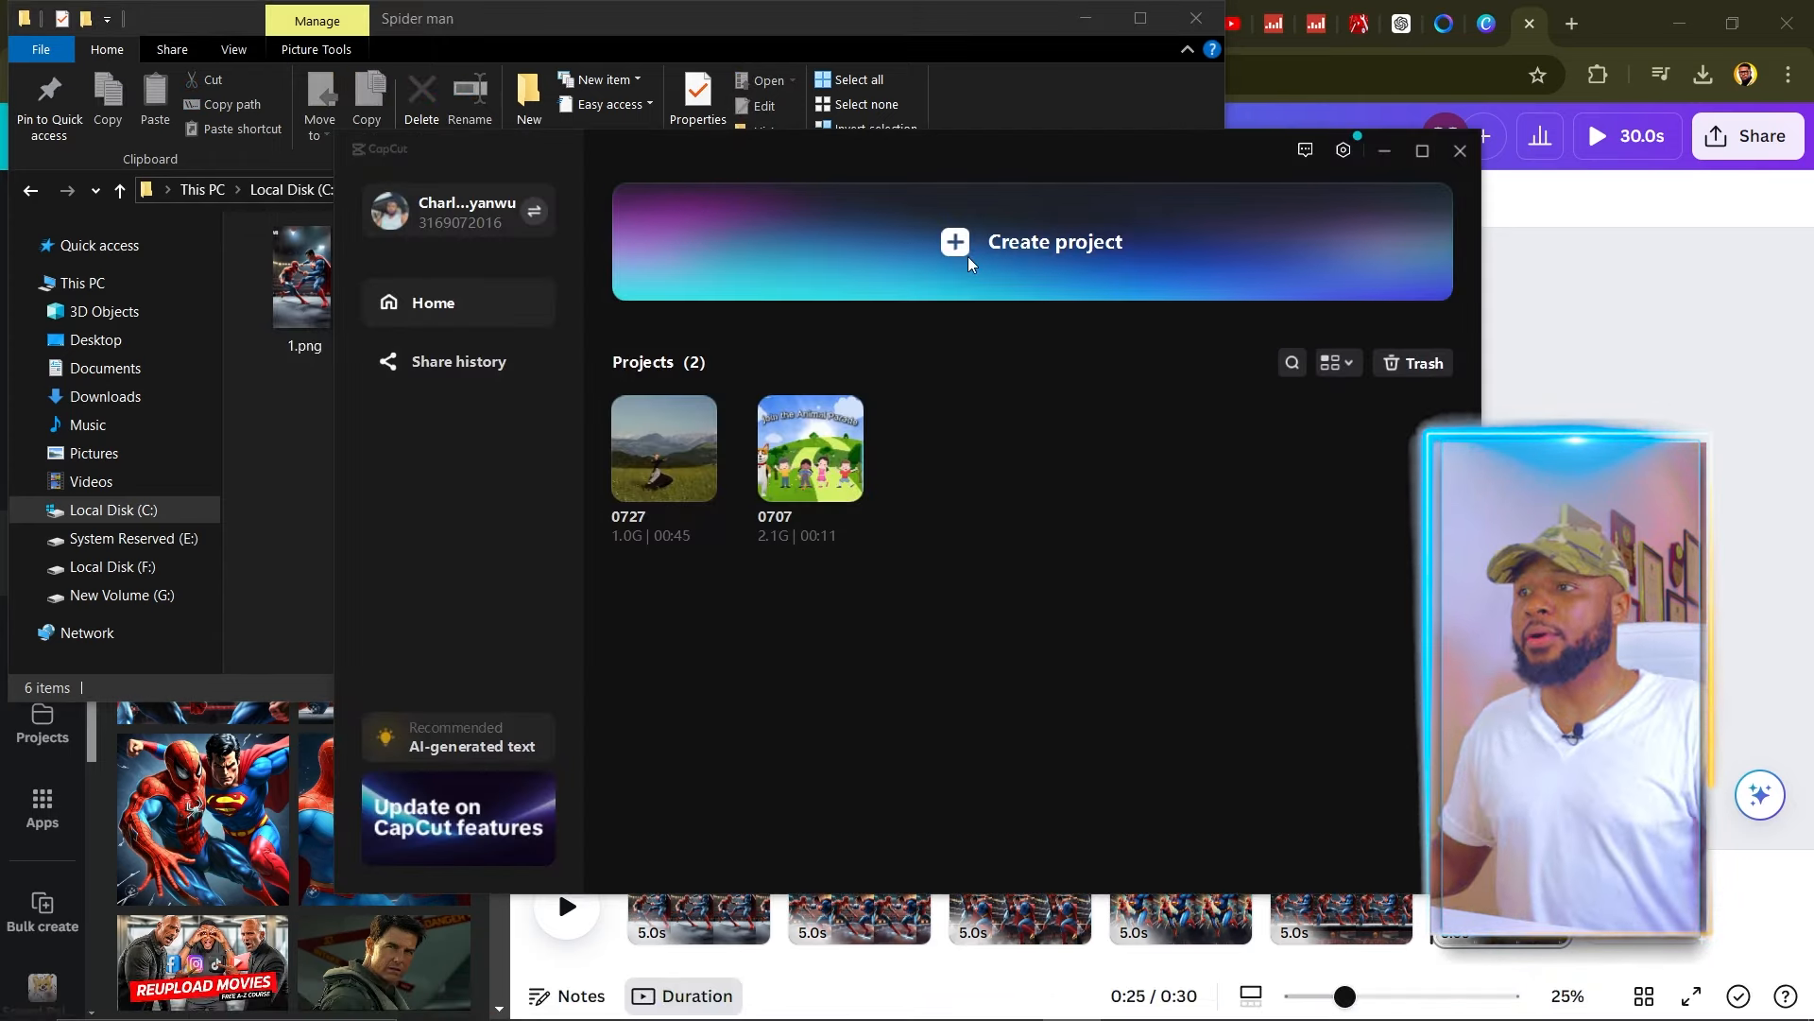
pyautogui.click(957, 239)
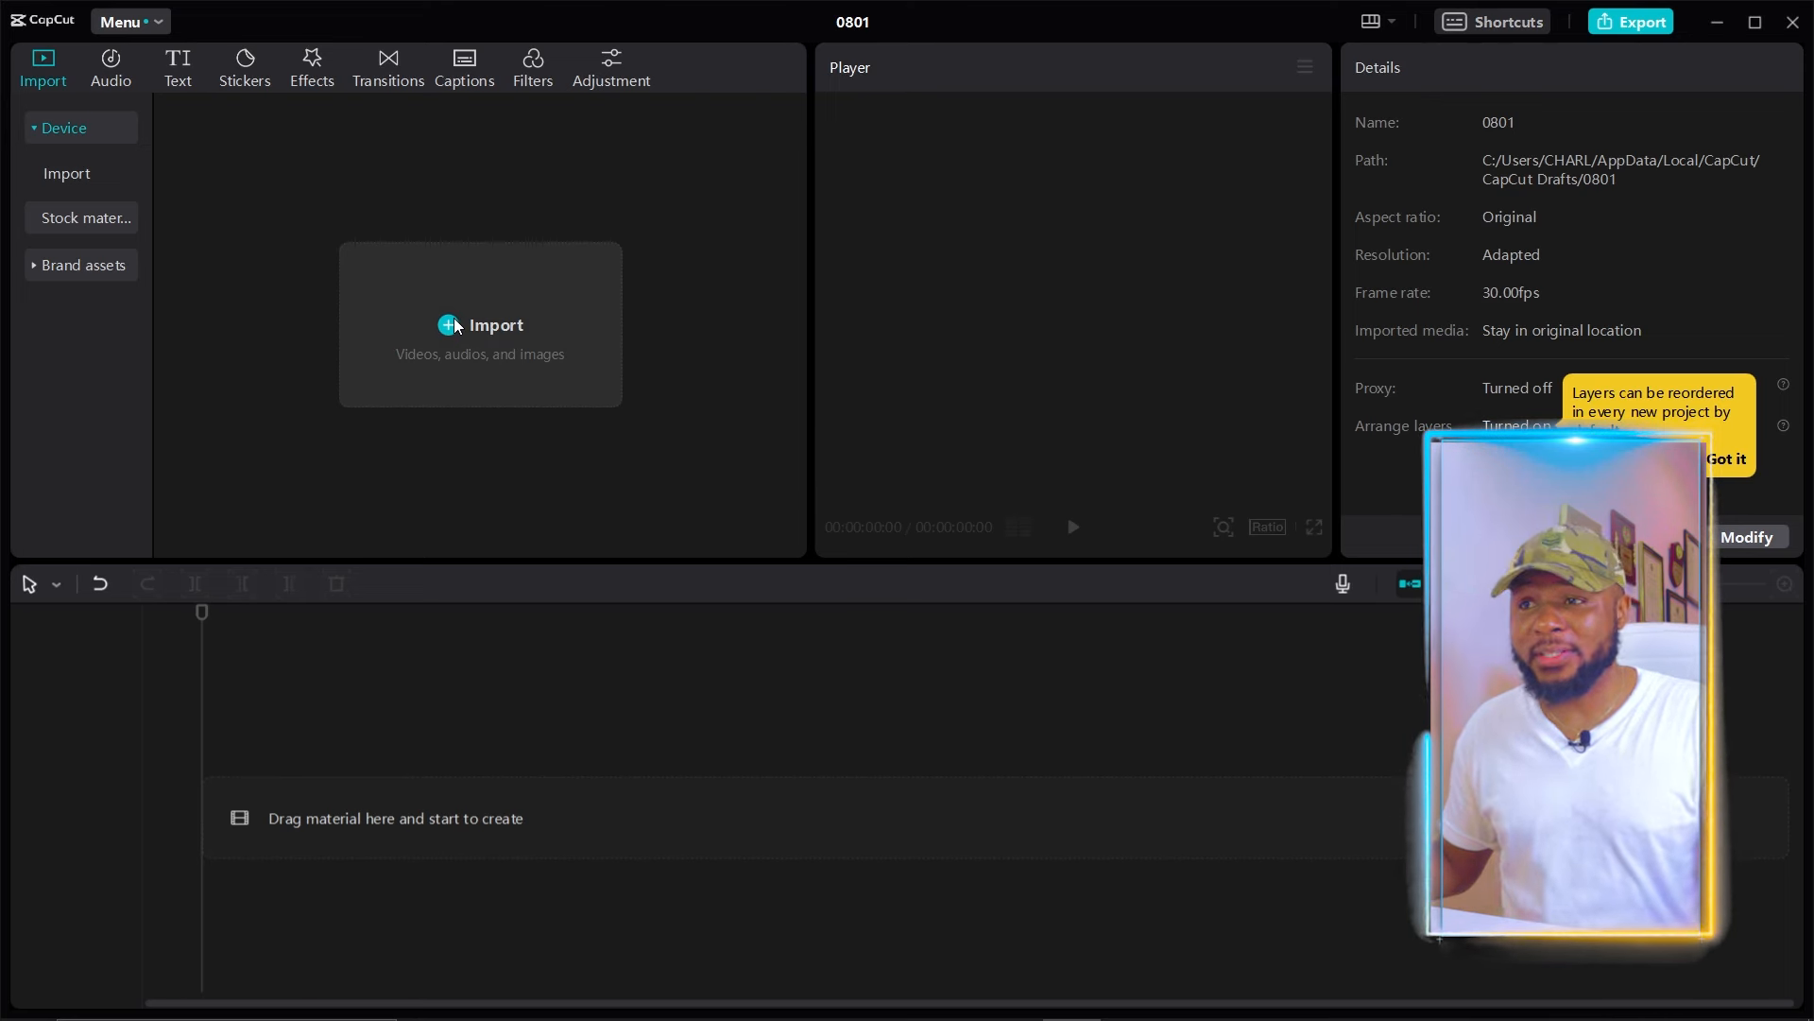
pyautogui.click(456, 326)
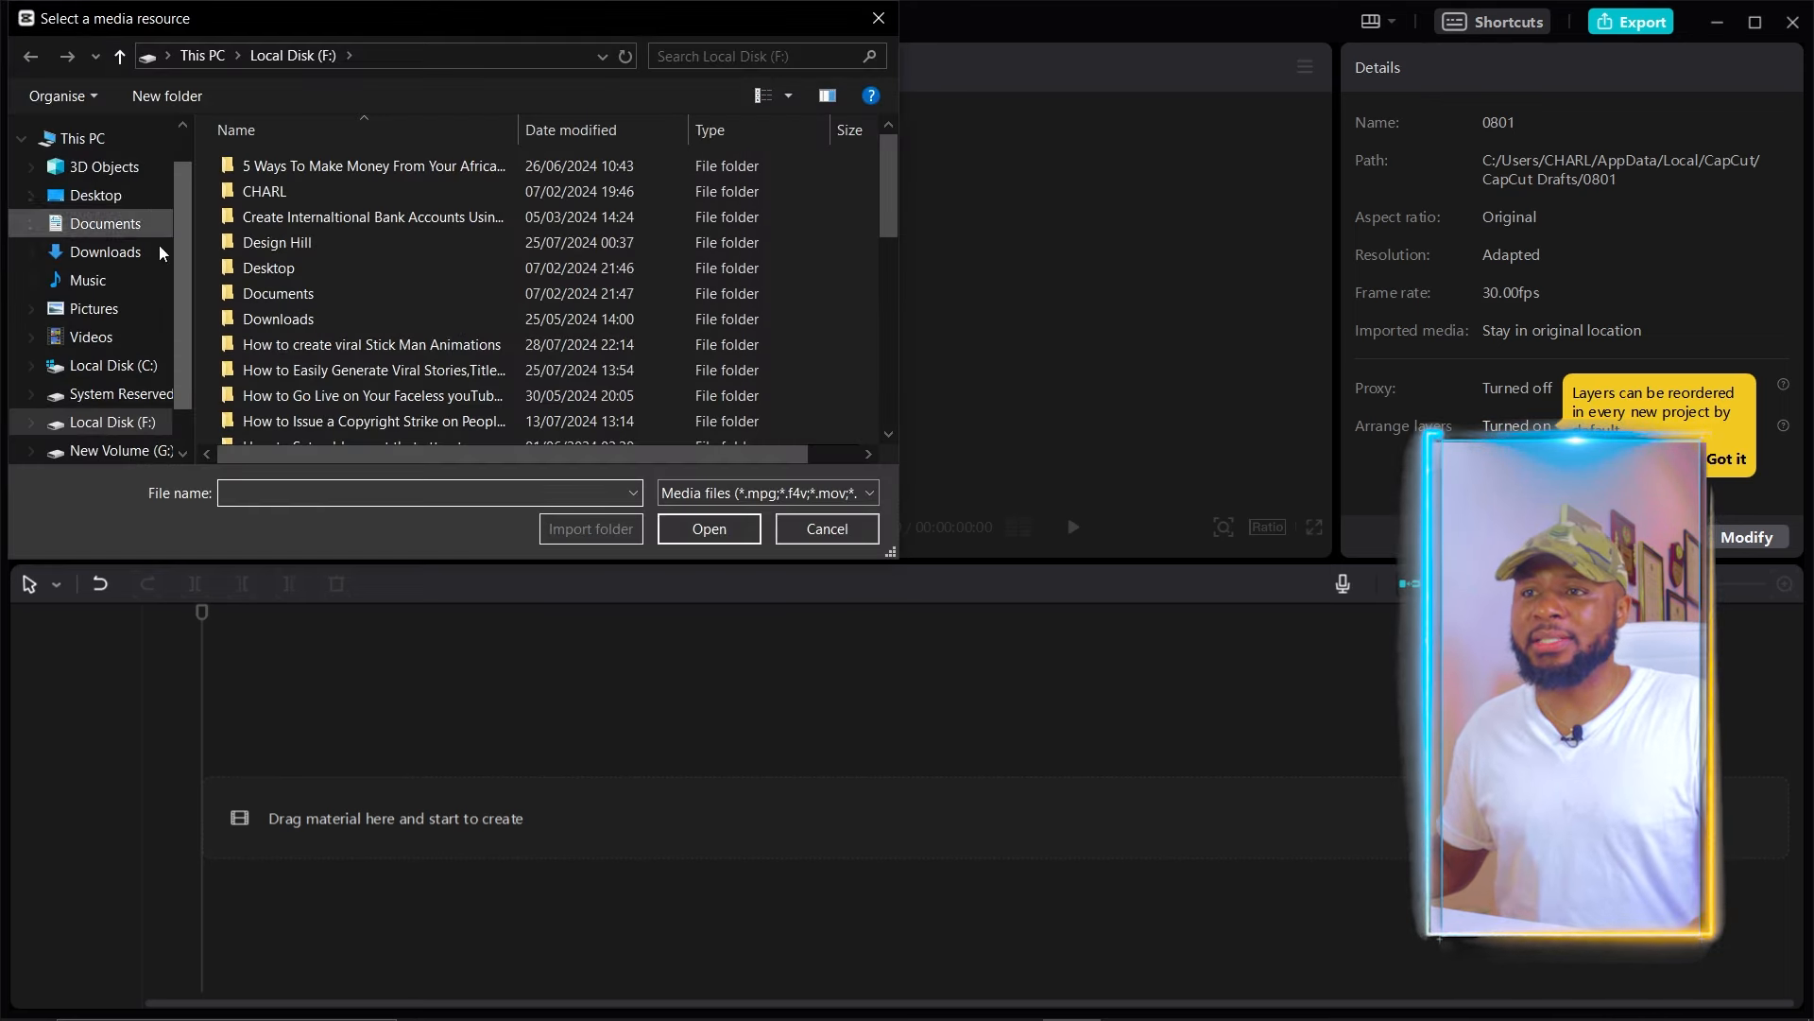
pyautogui.click(119, 253)
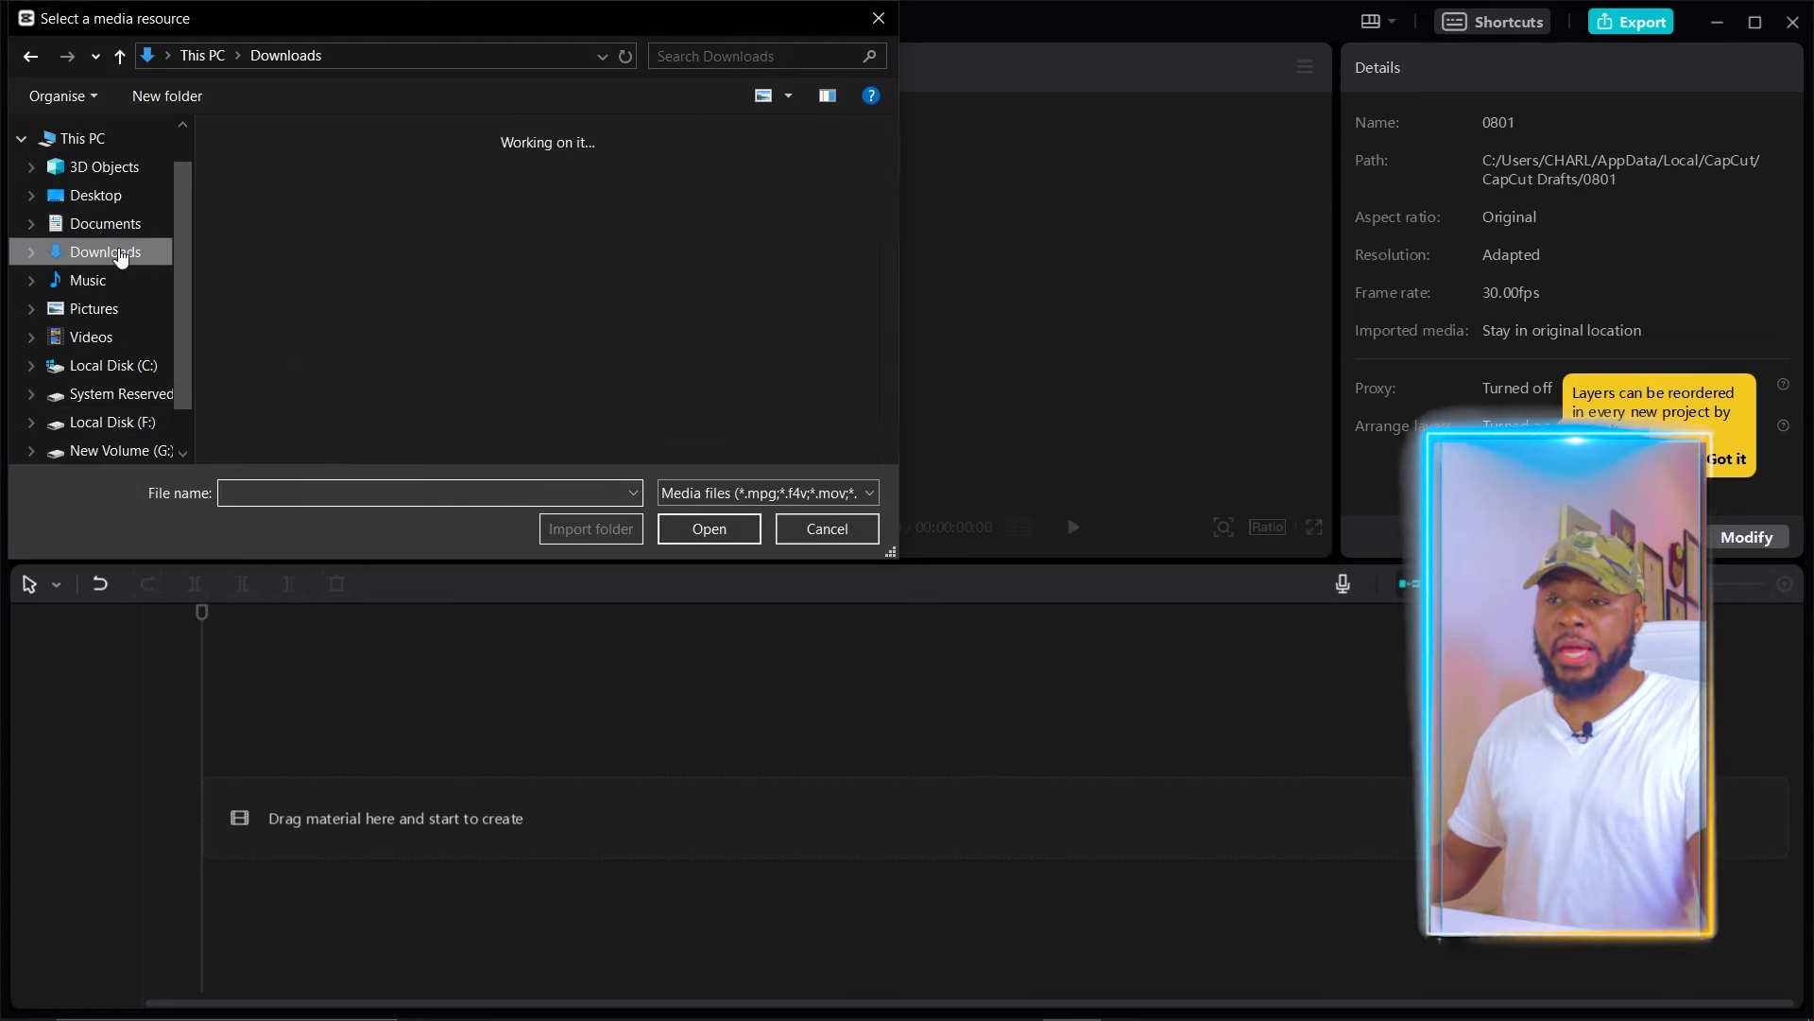
pyautogui.doubleClick(359, 225)
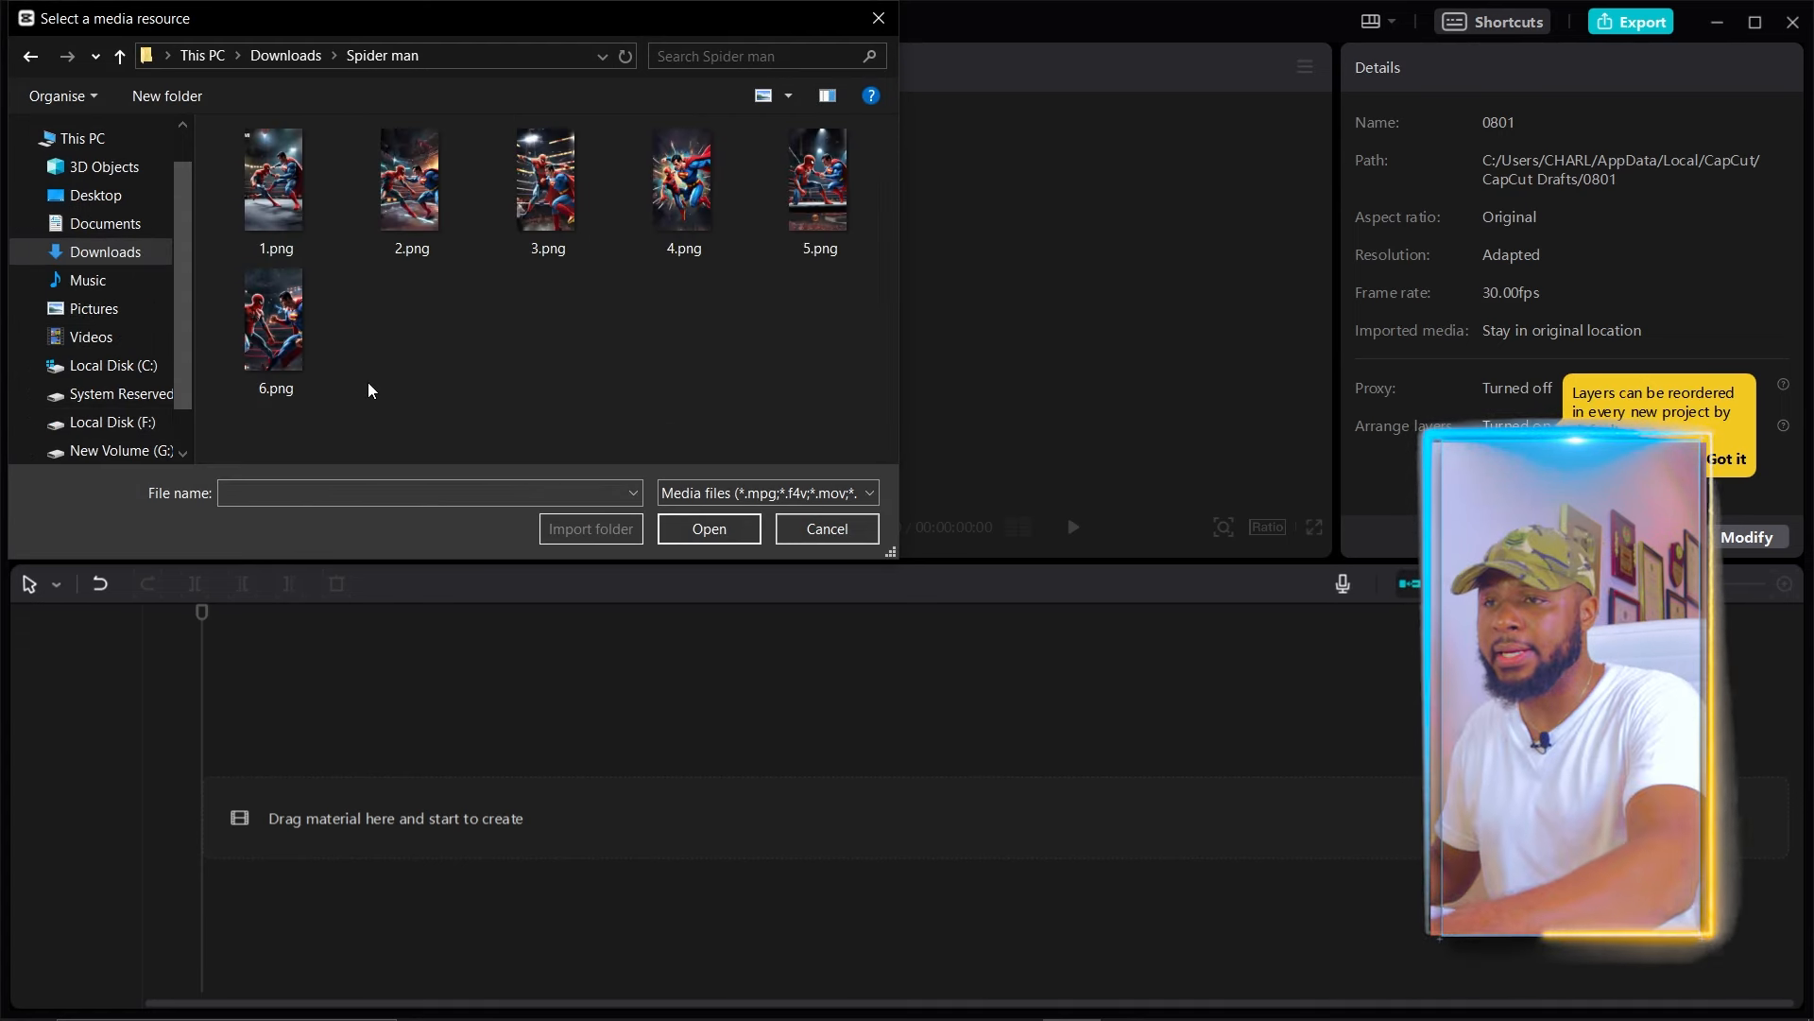
pyautogui.hotkey('ctrl', 'a')
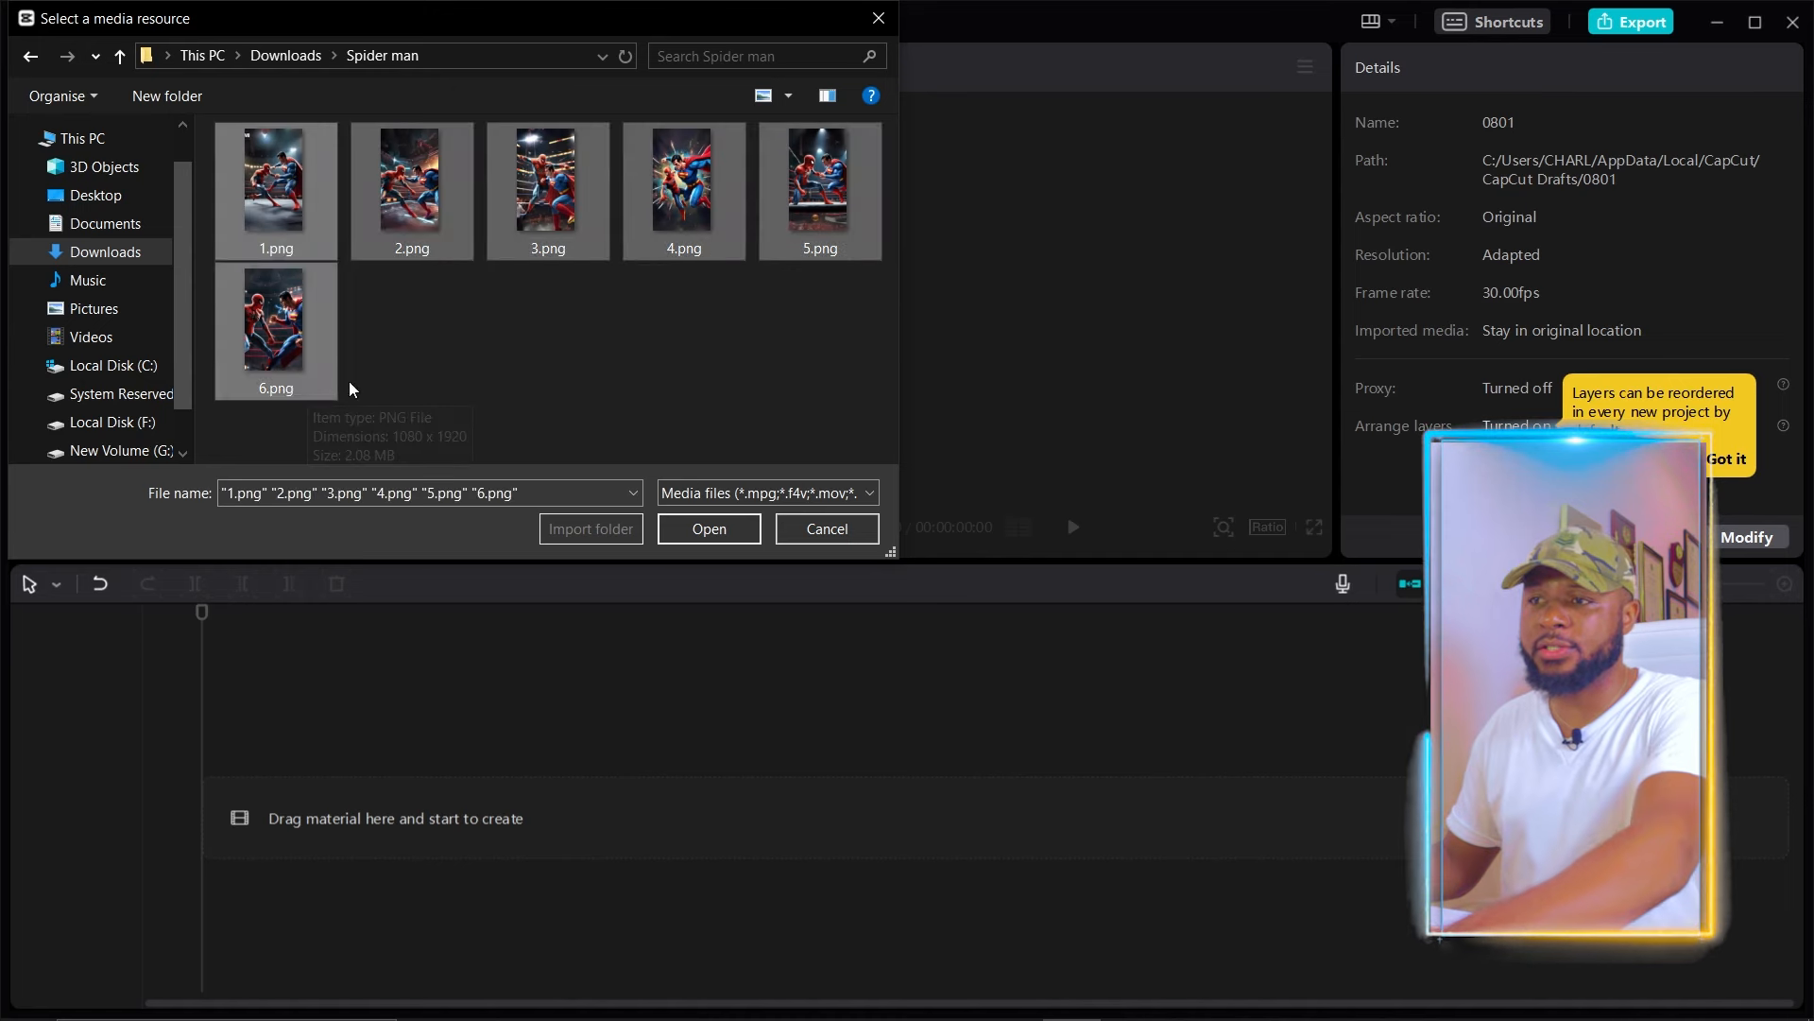
pyautogui.click(693, 518)
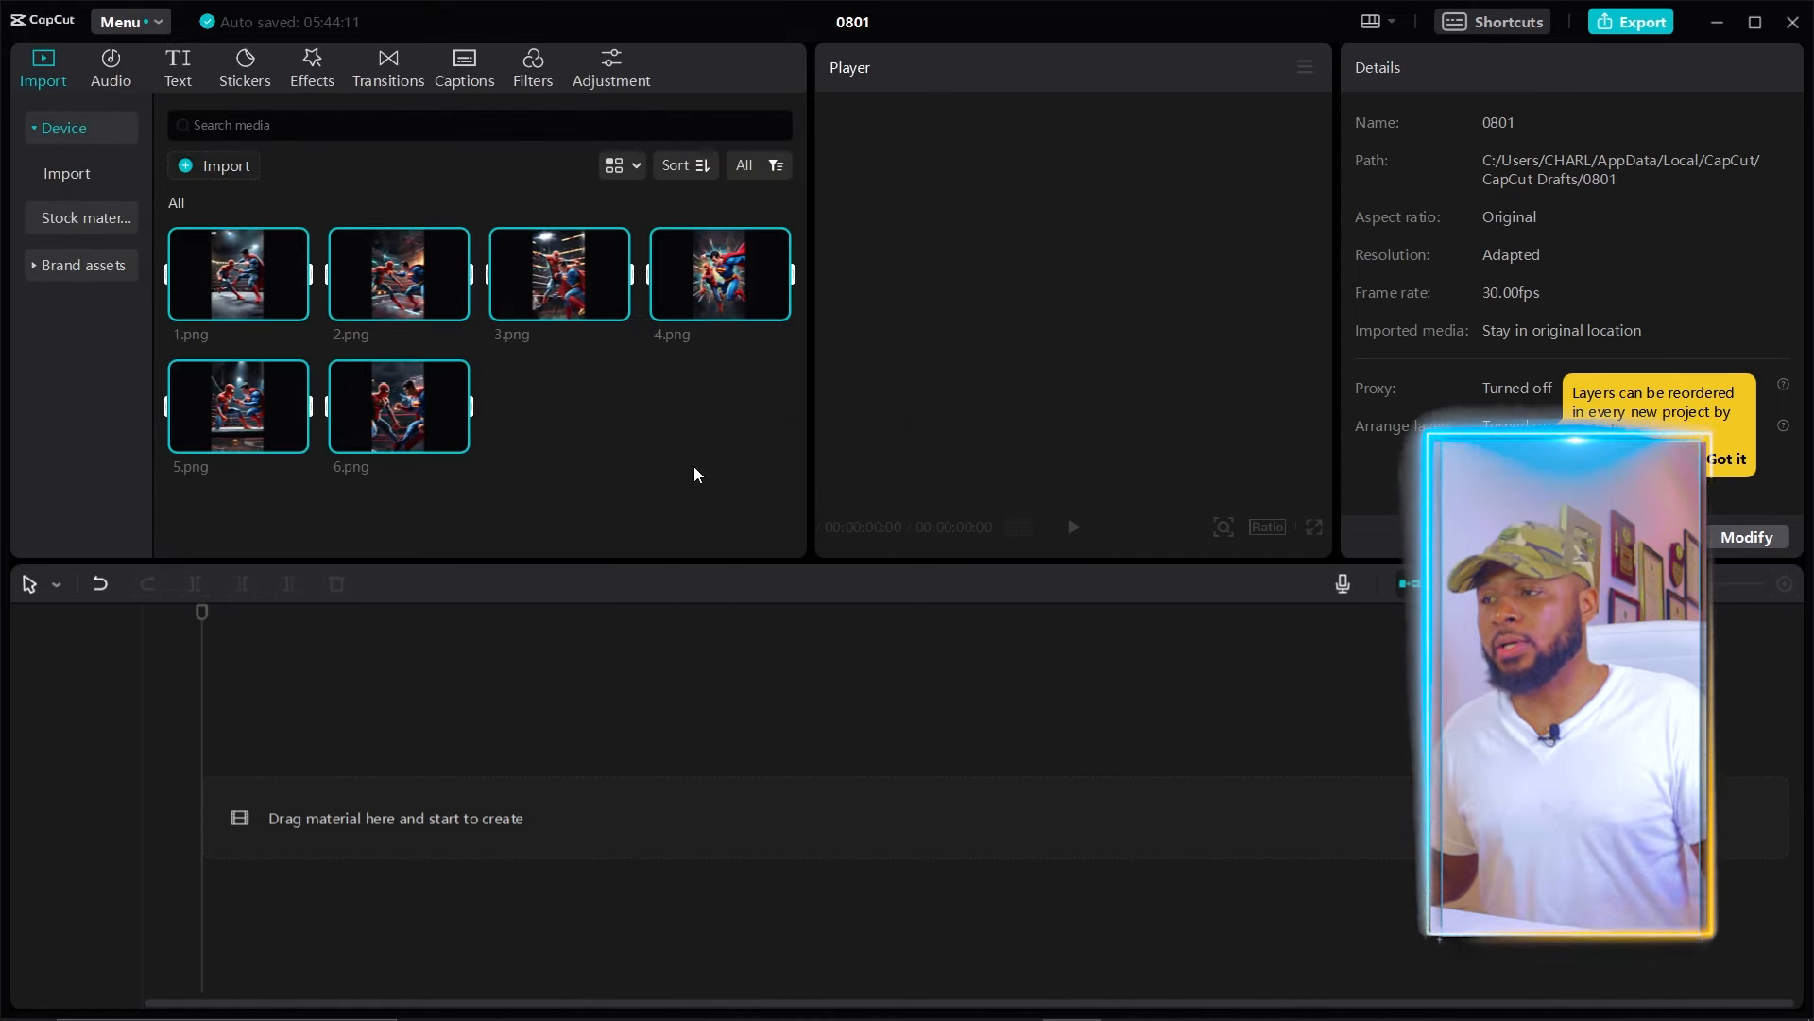
# - Place images 1.png to 6.png in numerical order on the timeline and set the project's aspect ratio to 9:16
pyautogui.click(241, 272)
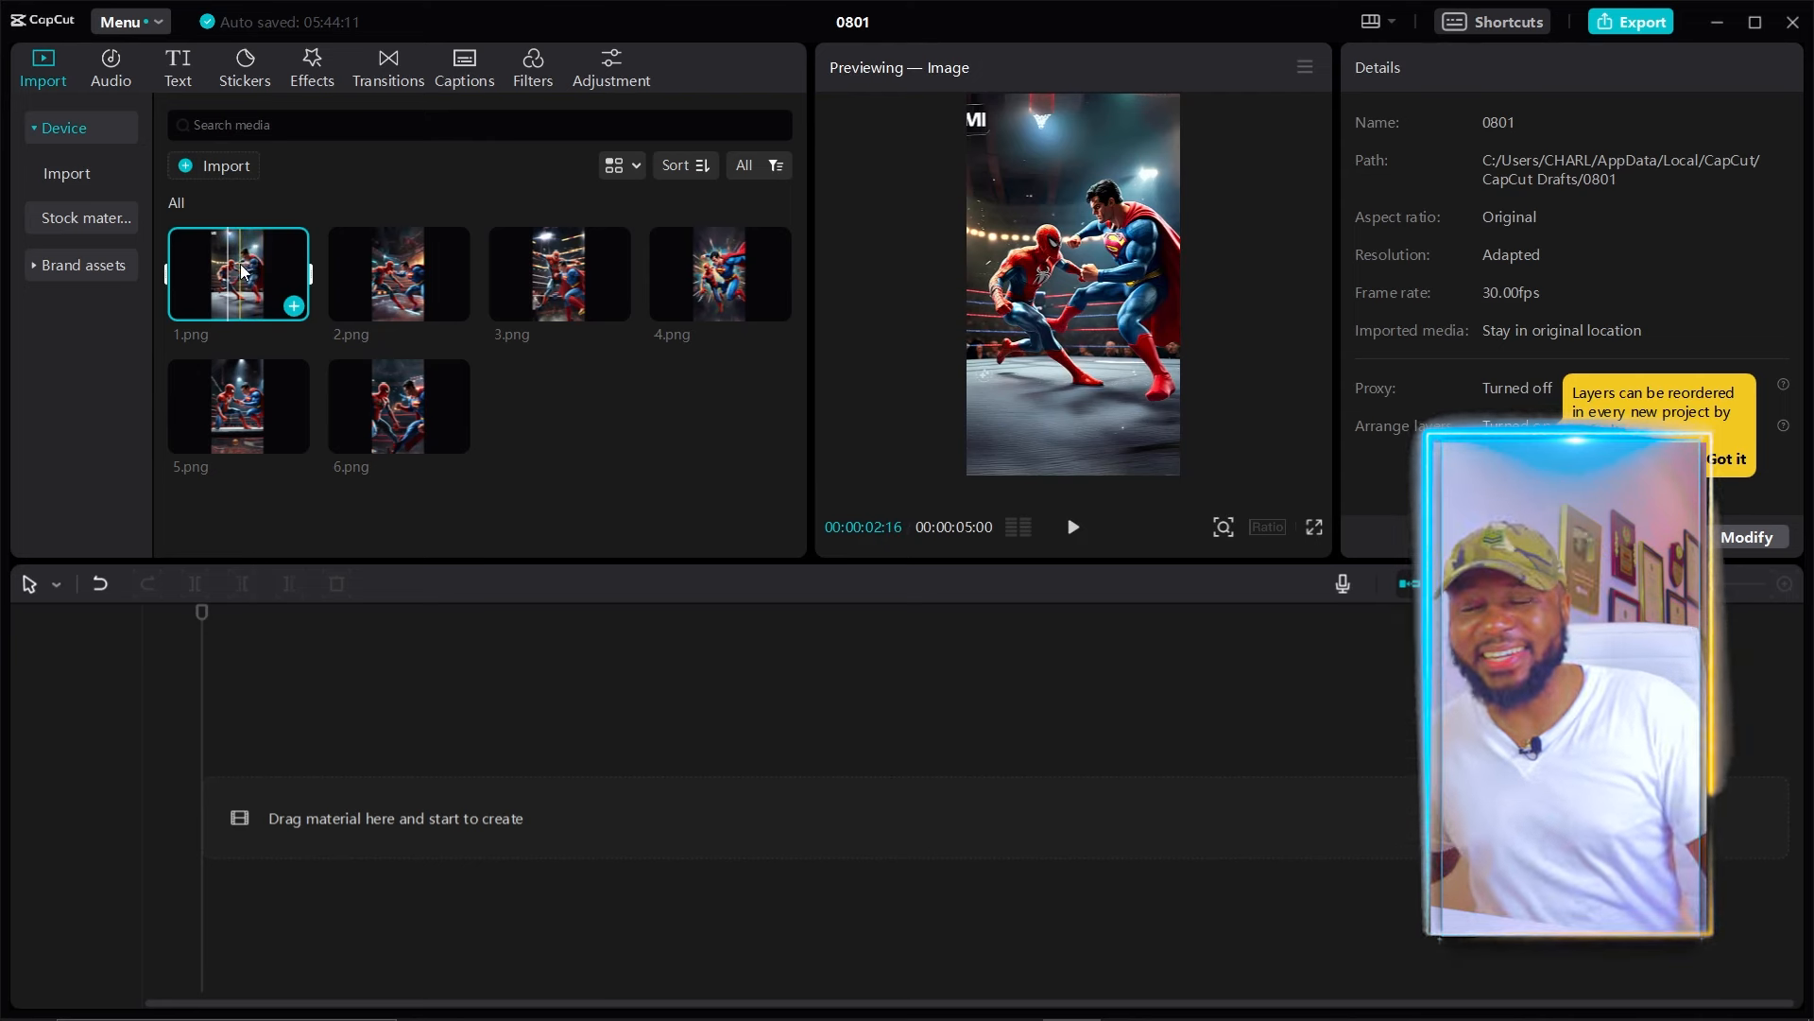
pyautogui.moveTo(241, 272); pyautogui.dragTo(207, 837)
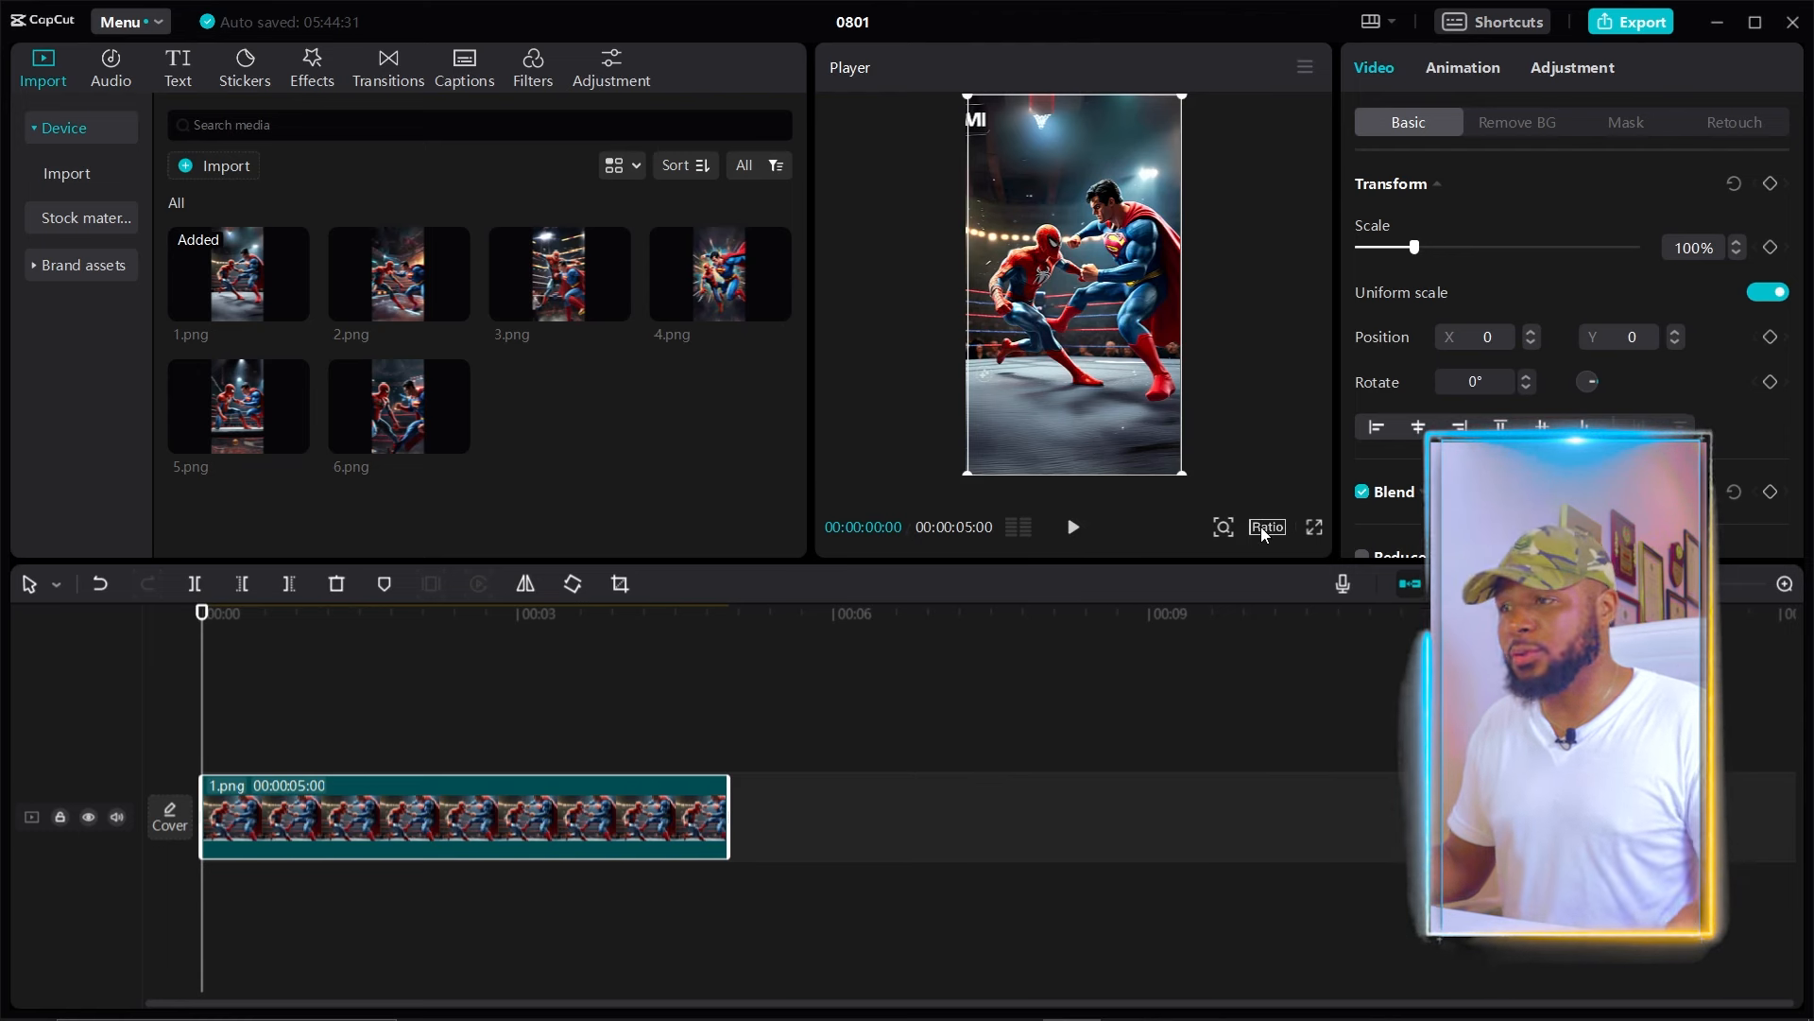
pyautogui.click(1260, 526)
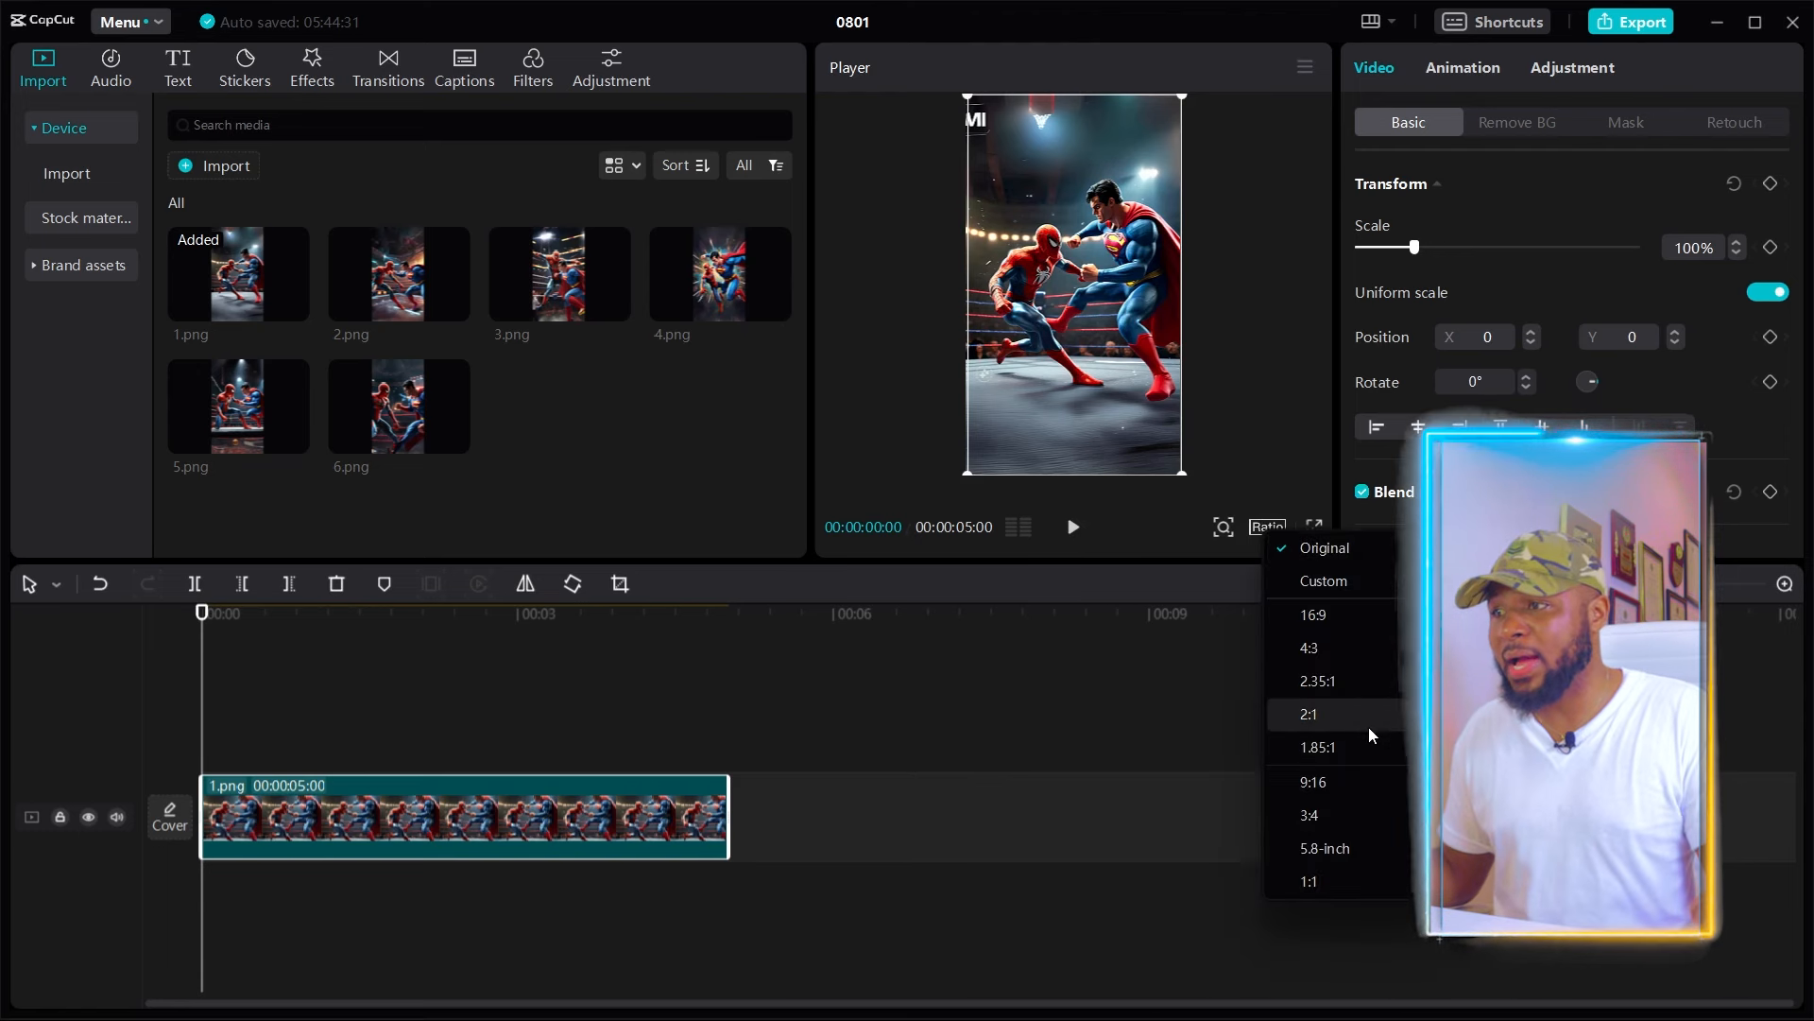
pyautogui.click(1361, 784)
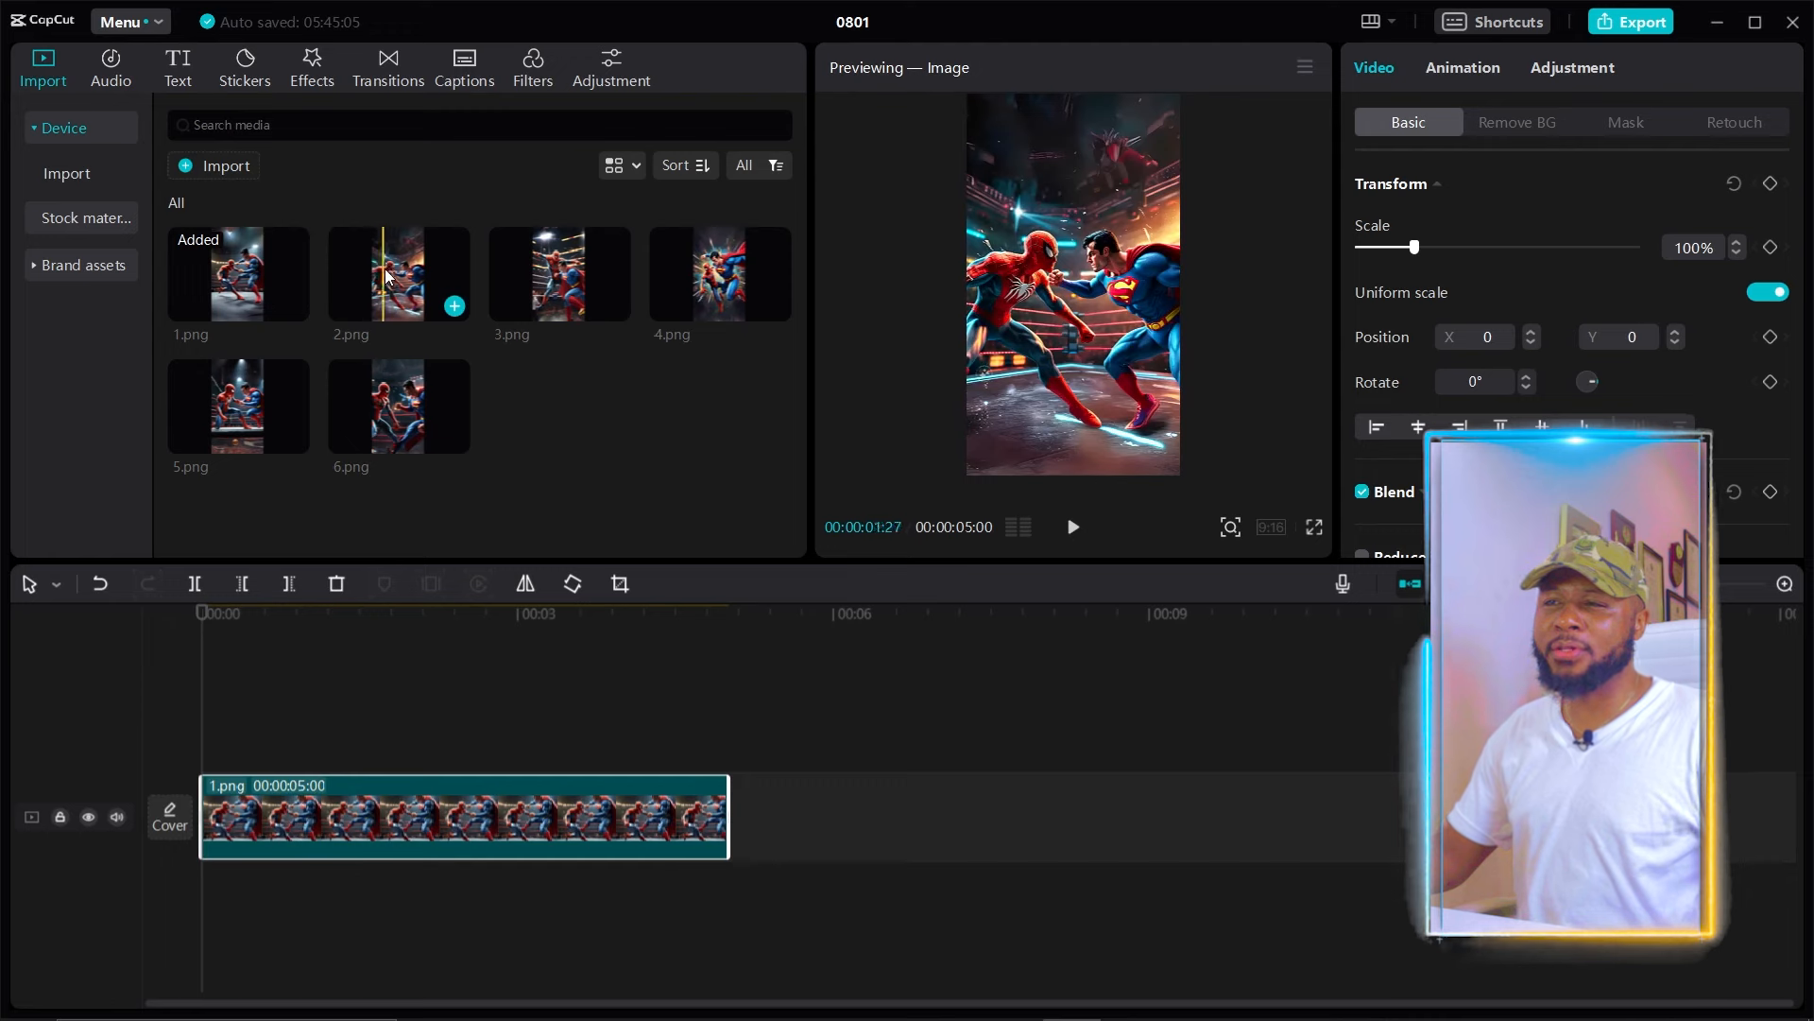
pyautogui.moveTo(388, 275); pyautogui.dragTo(722, 822)
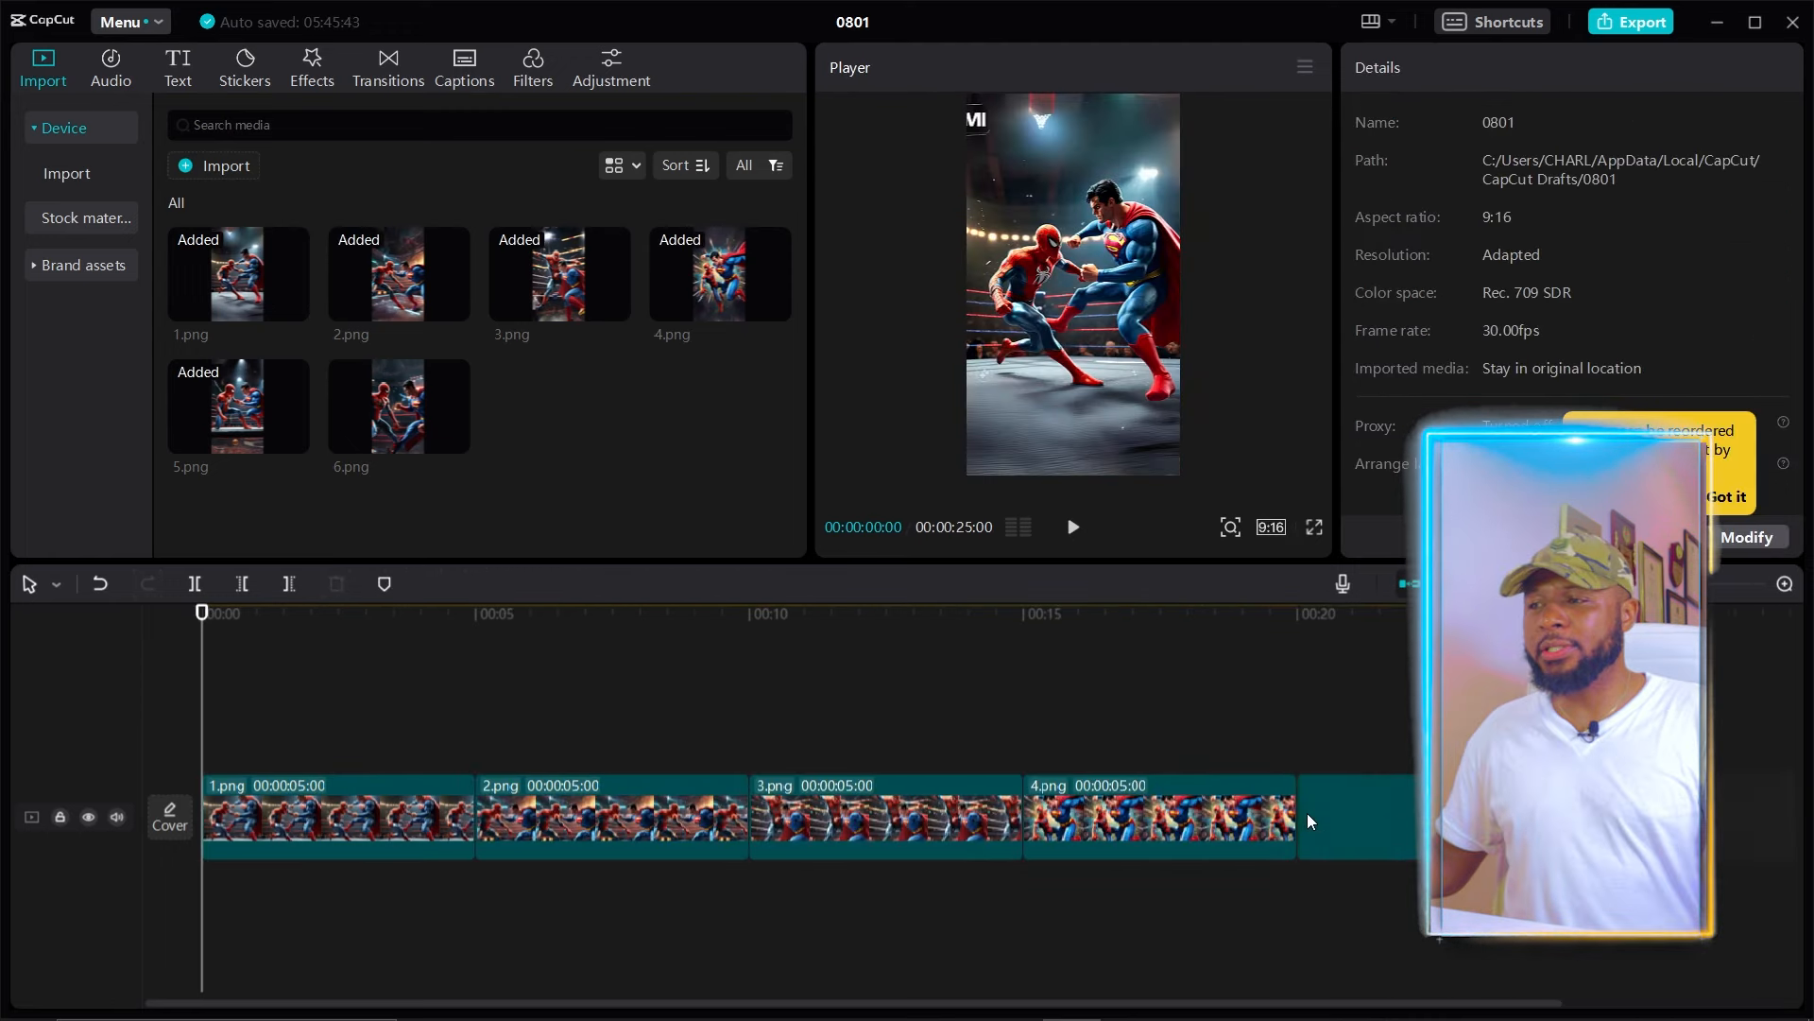
pyautogui.moveTo(414, 434); pyautogui.dragTo(1571, 822)
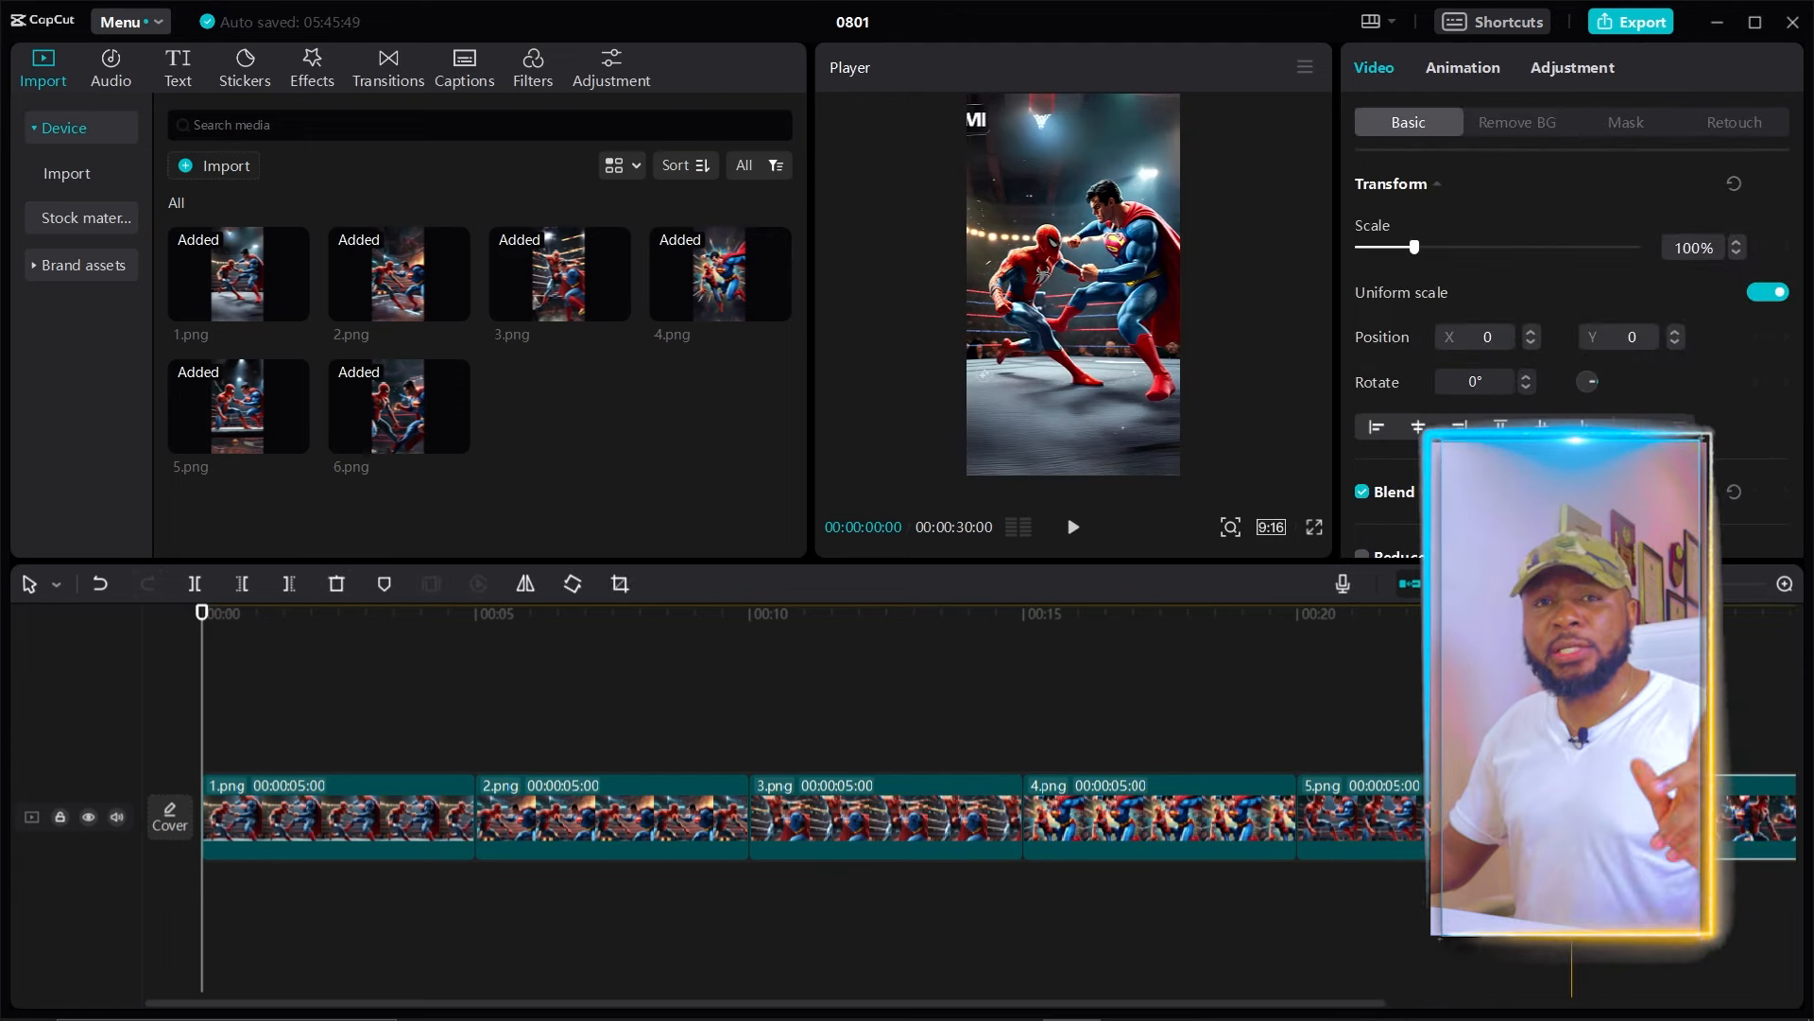
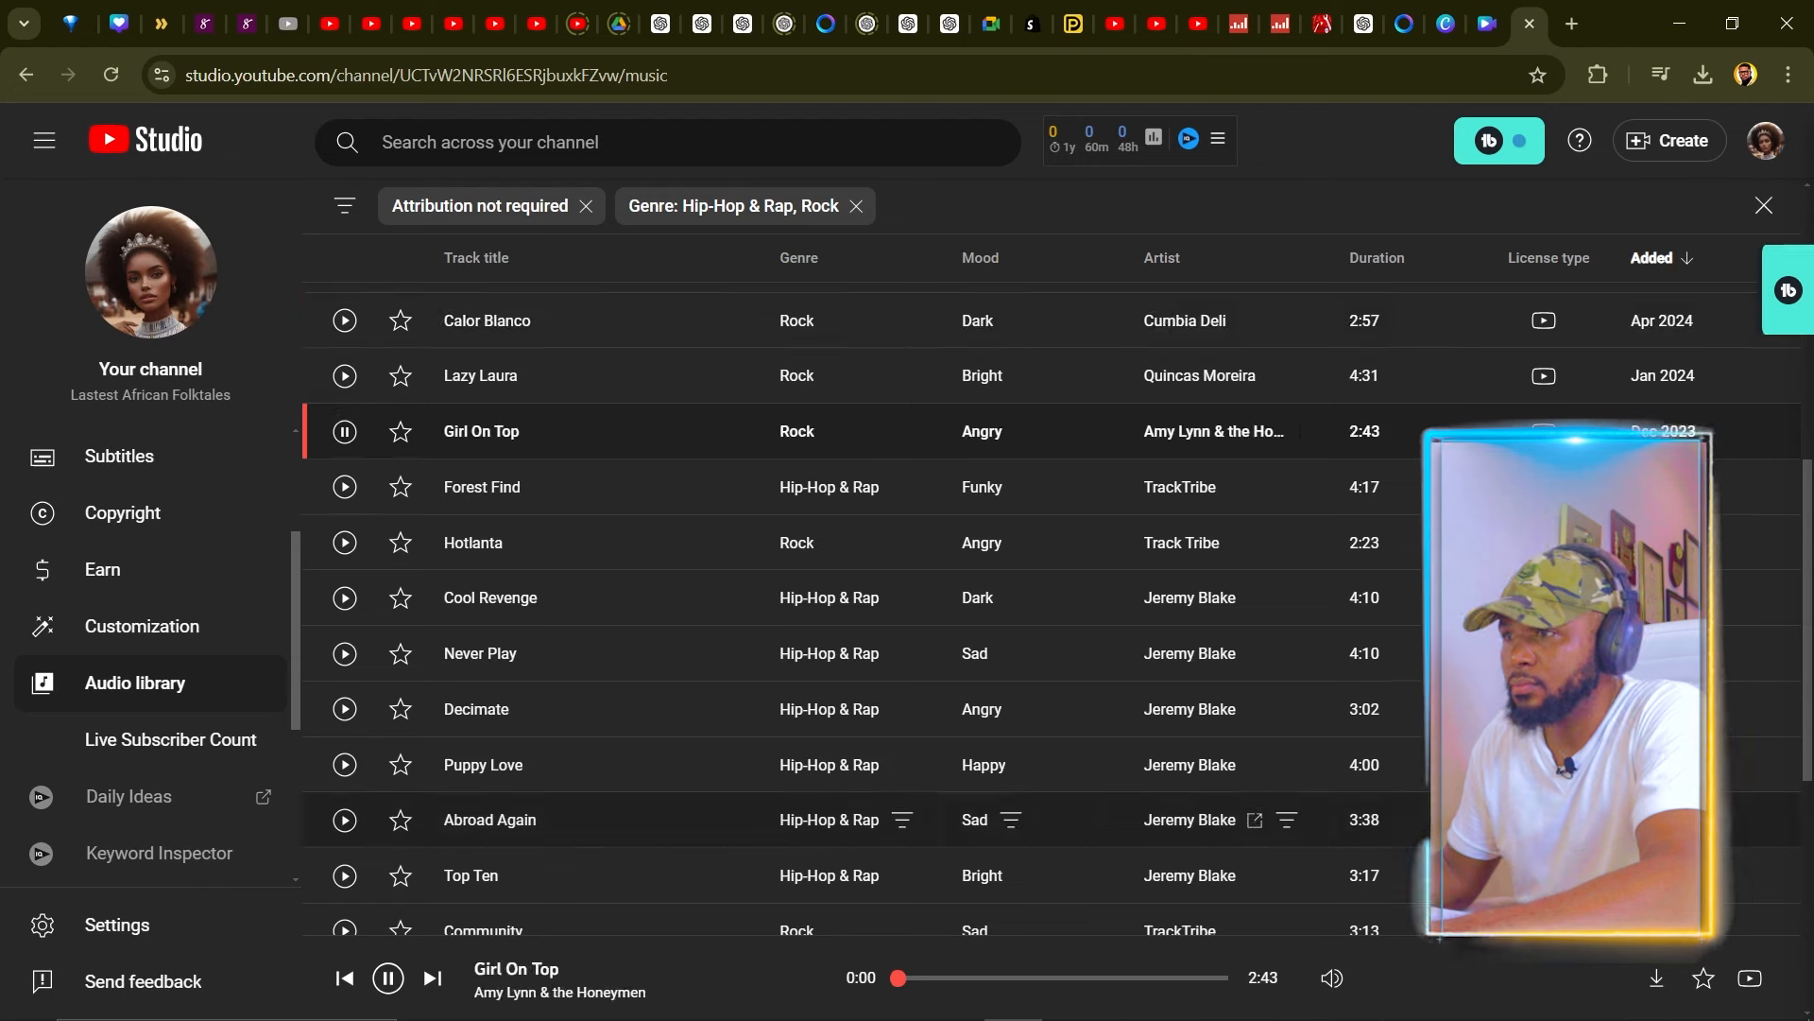
# - In YouTube Studio's audio library, preview the track Cool Revenge and download it as an MP3 to the Downloads folder
pyautogui.click(346, 599)
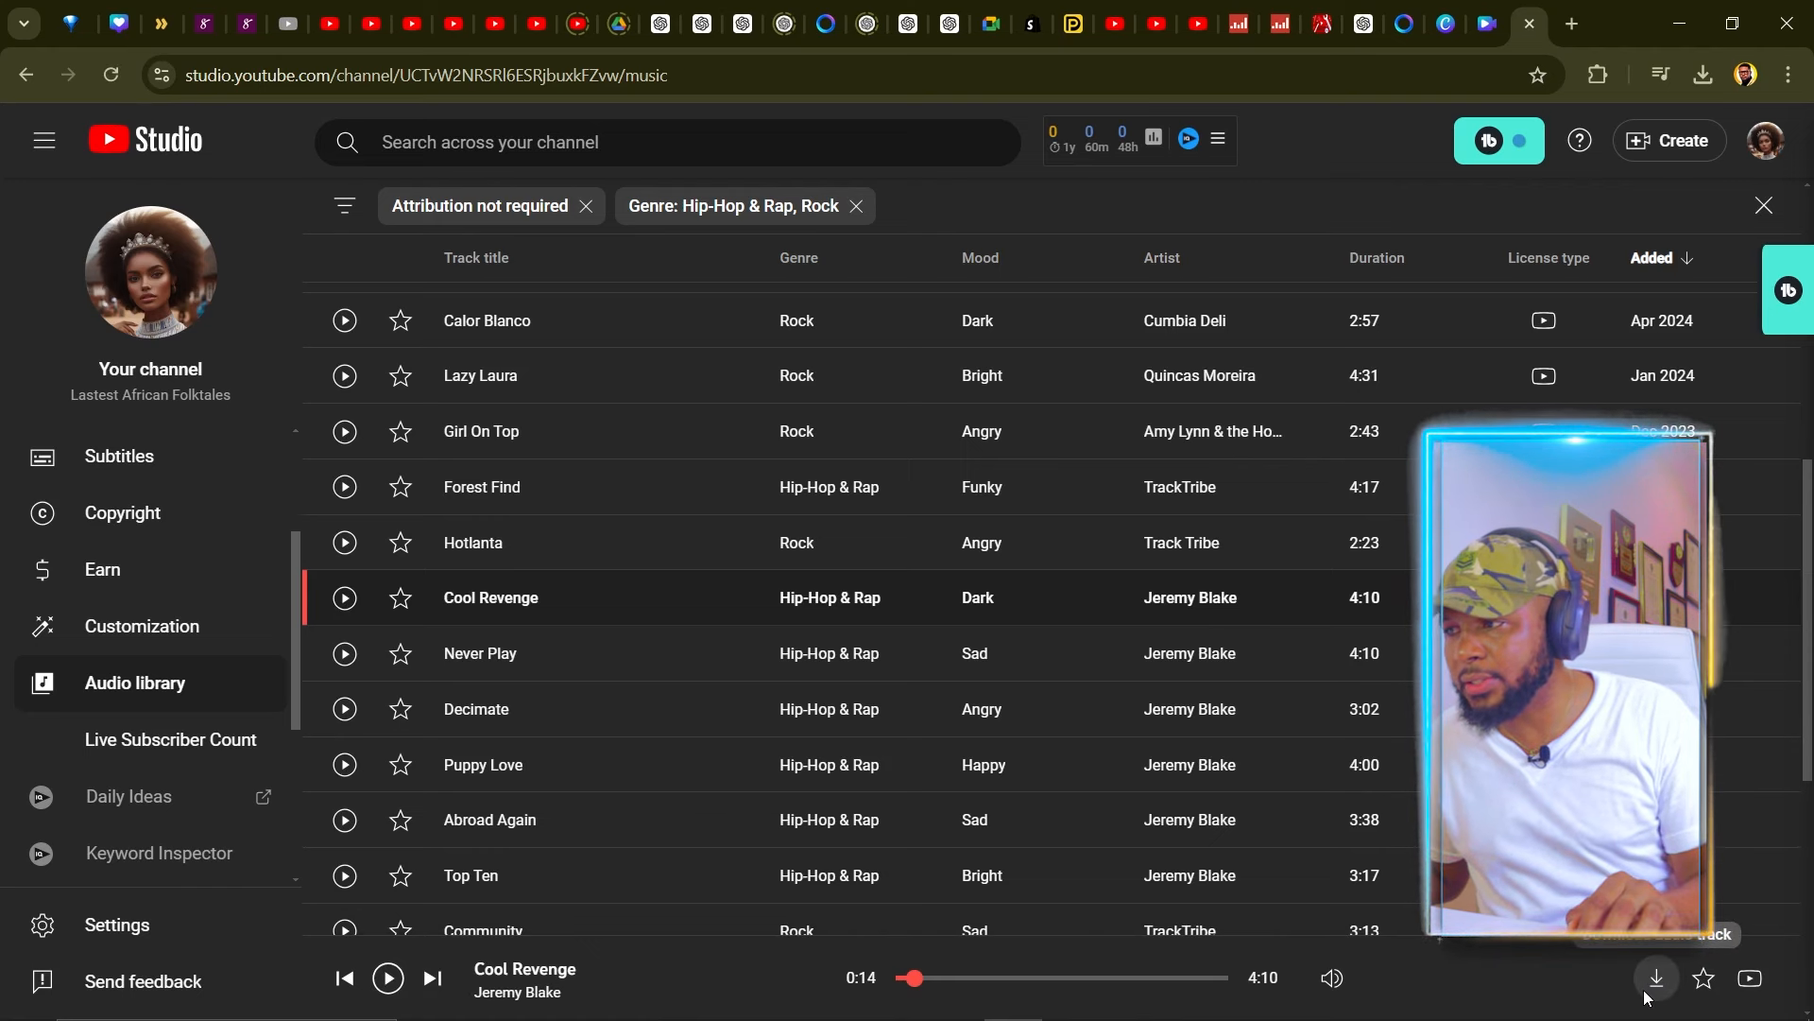
pyautogui.click(1649, 994)
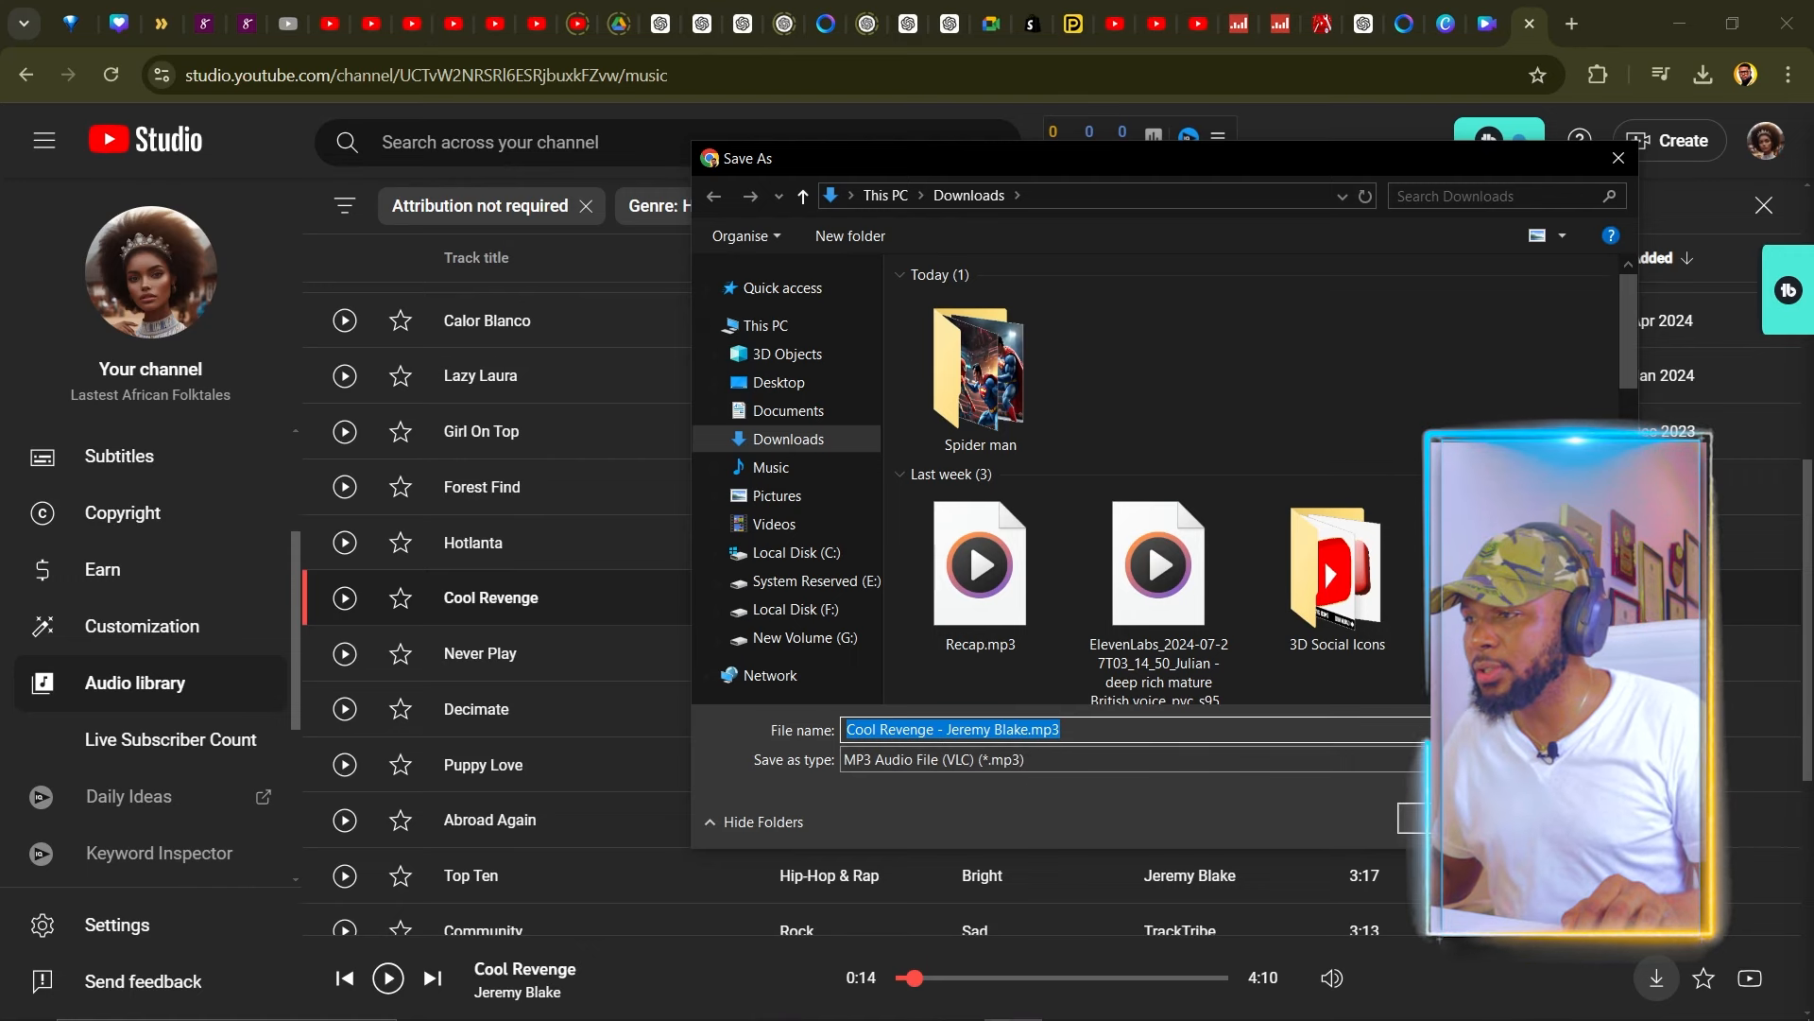
pyautogui.press('Return')
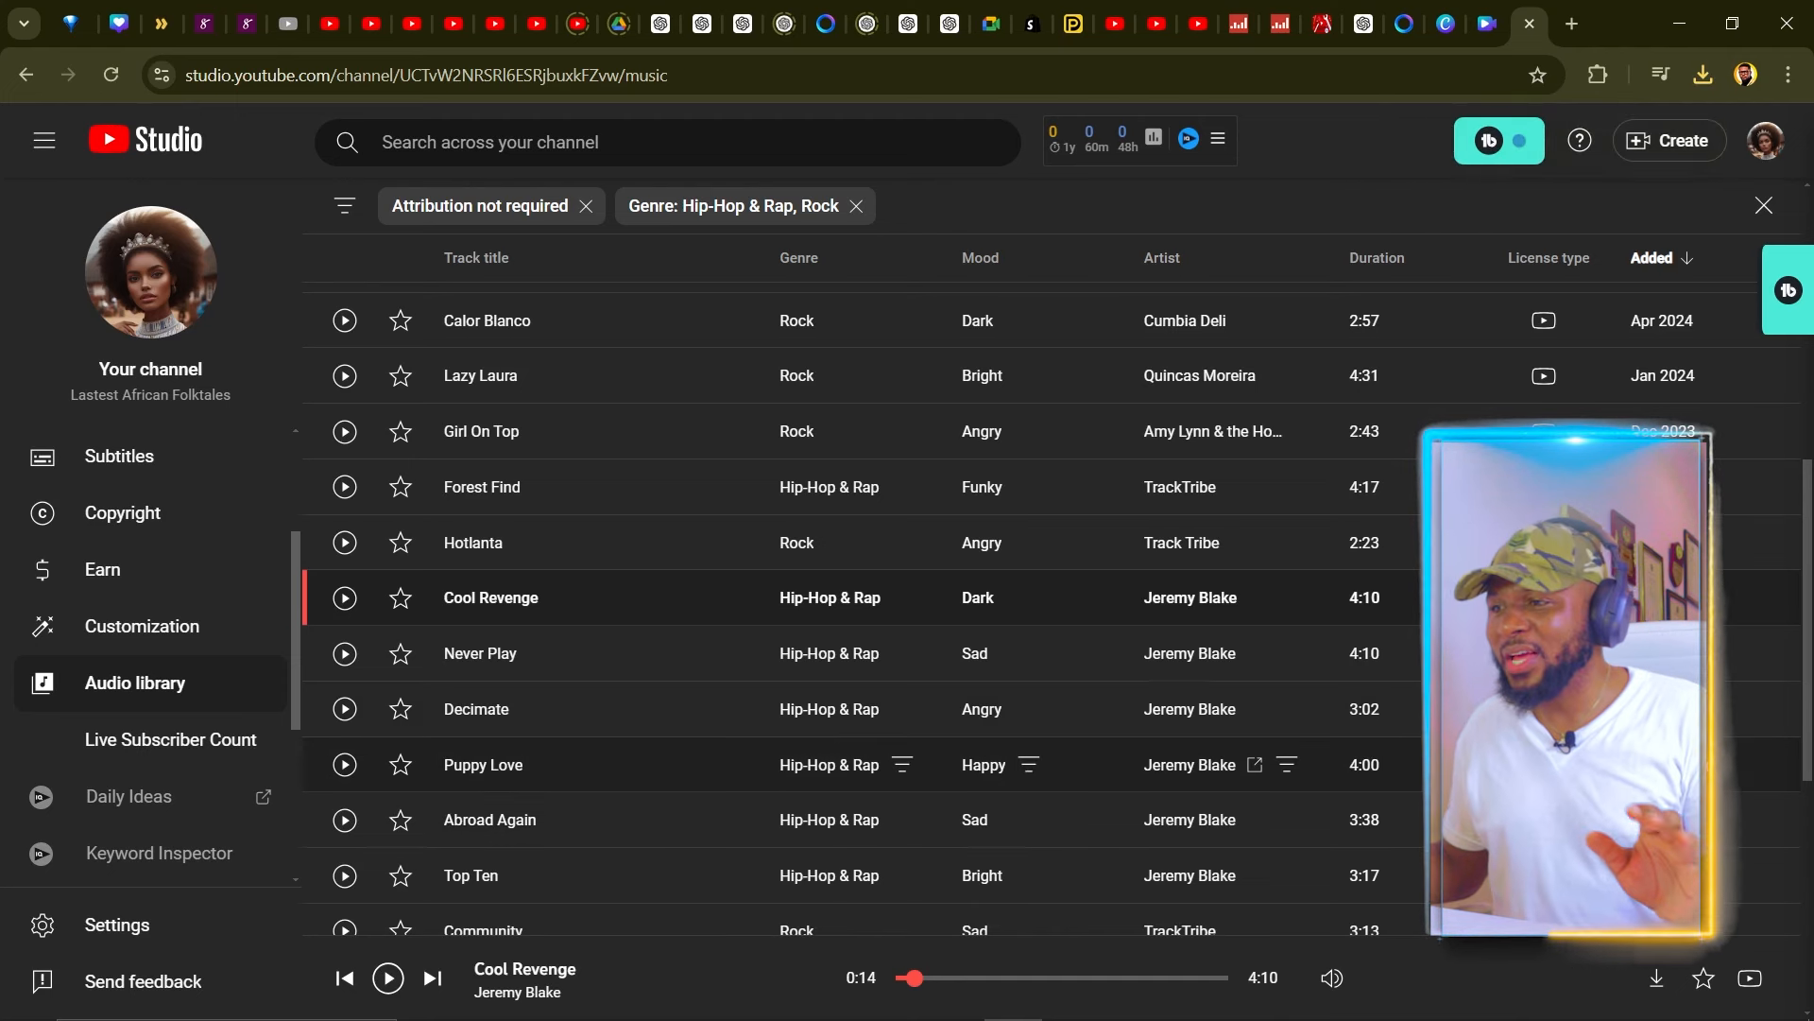
# - Switch back to CapCut, import the Cool Revenge MP3 and place it under the image clips from the start of the timeline
pyautogui.moveTo(1116, 1012)
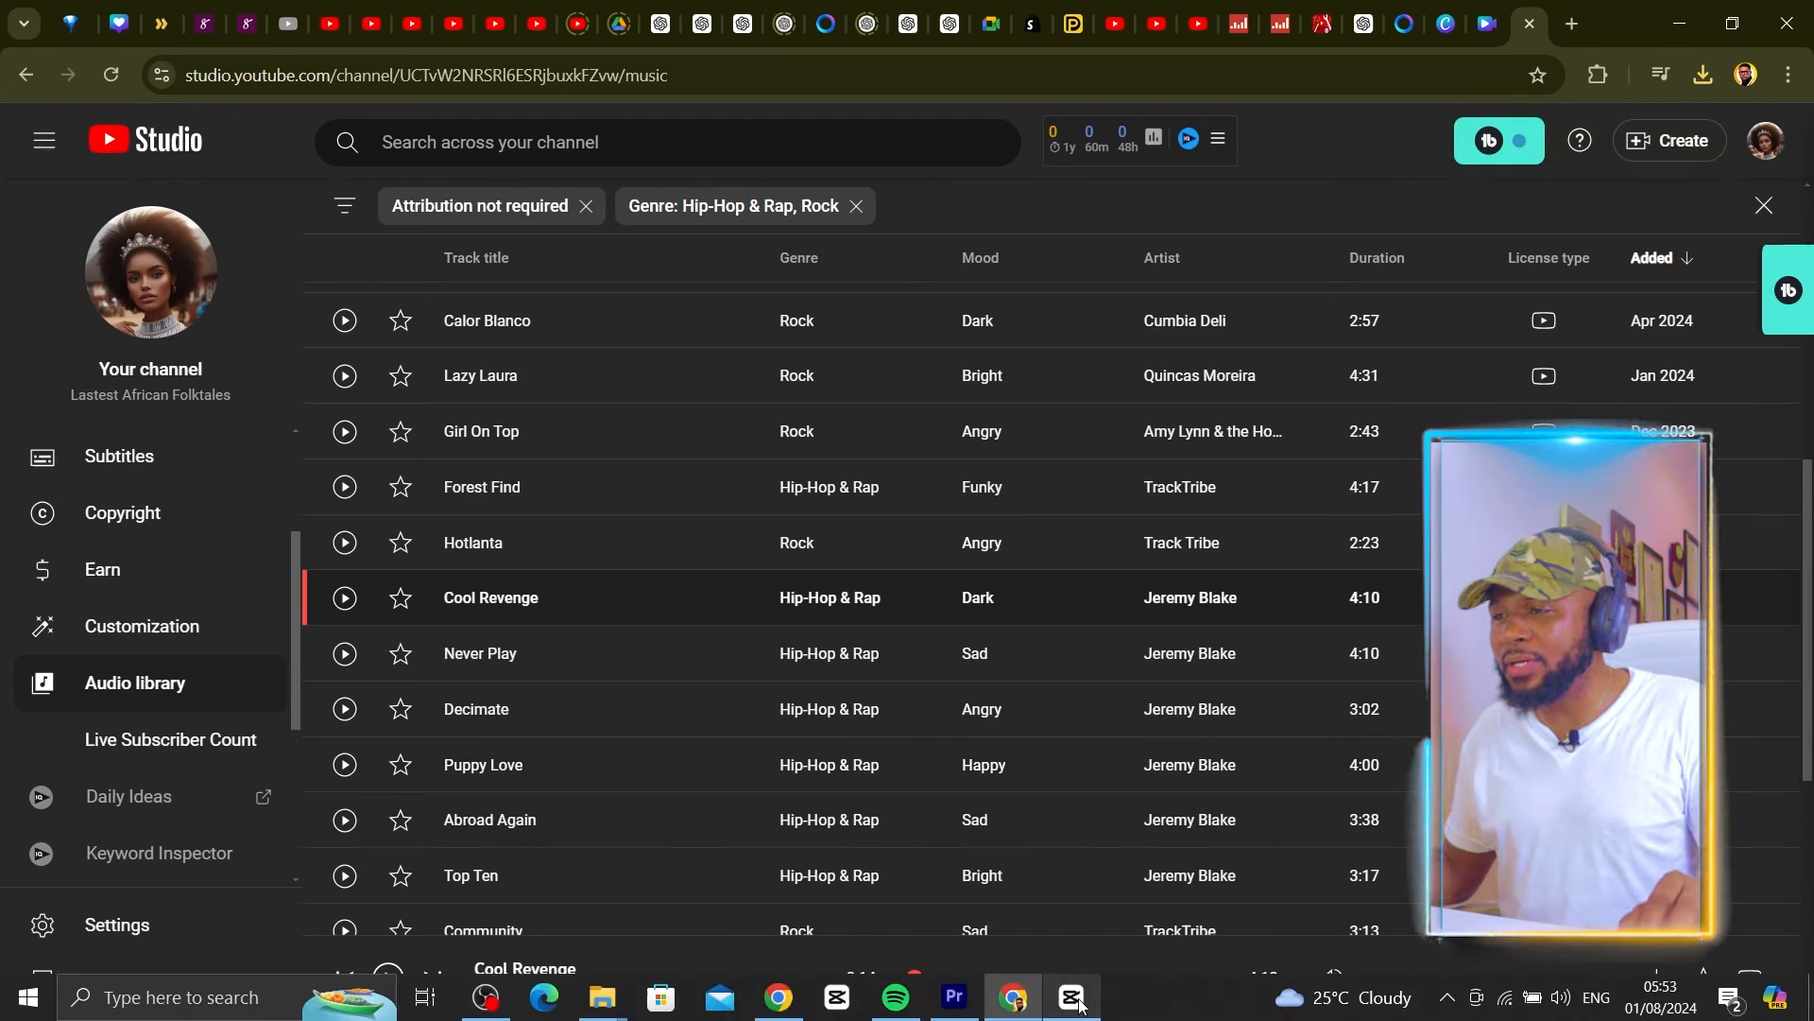
pyautogui.click(1082, 1003)
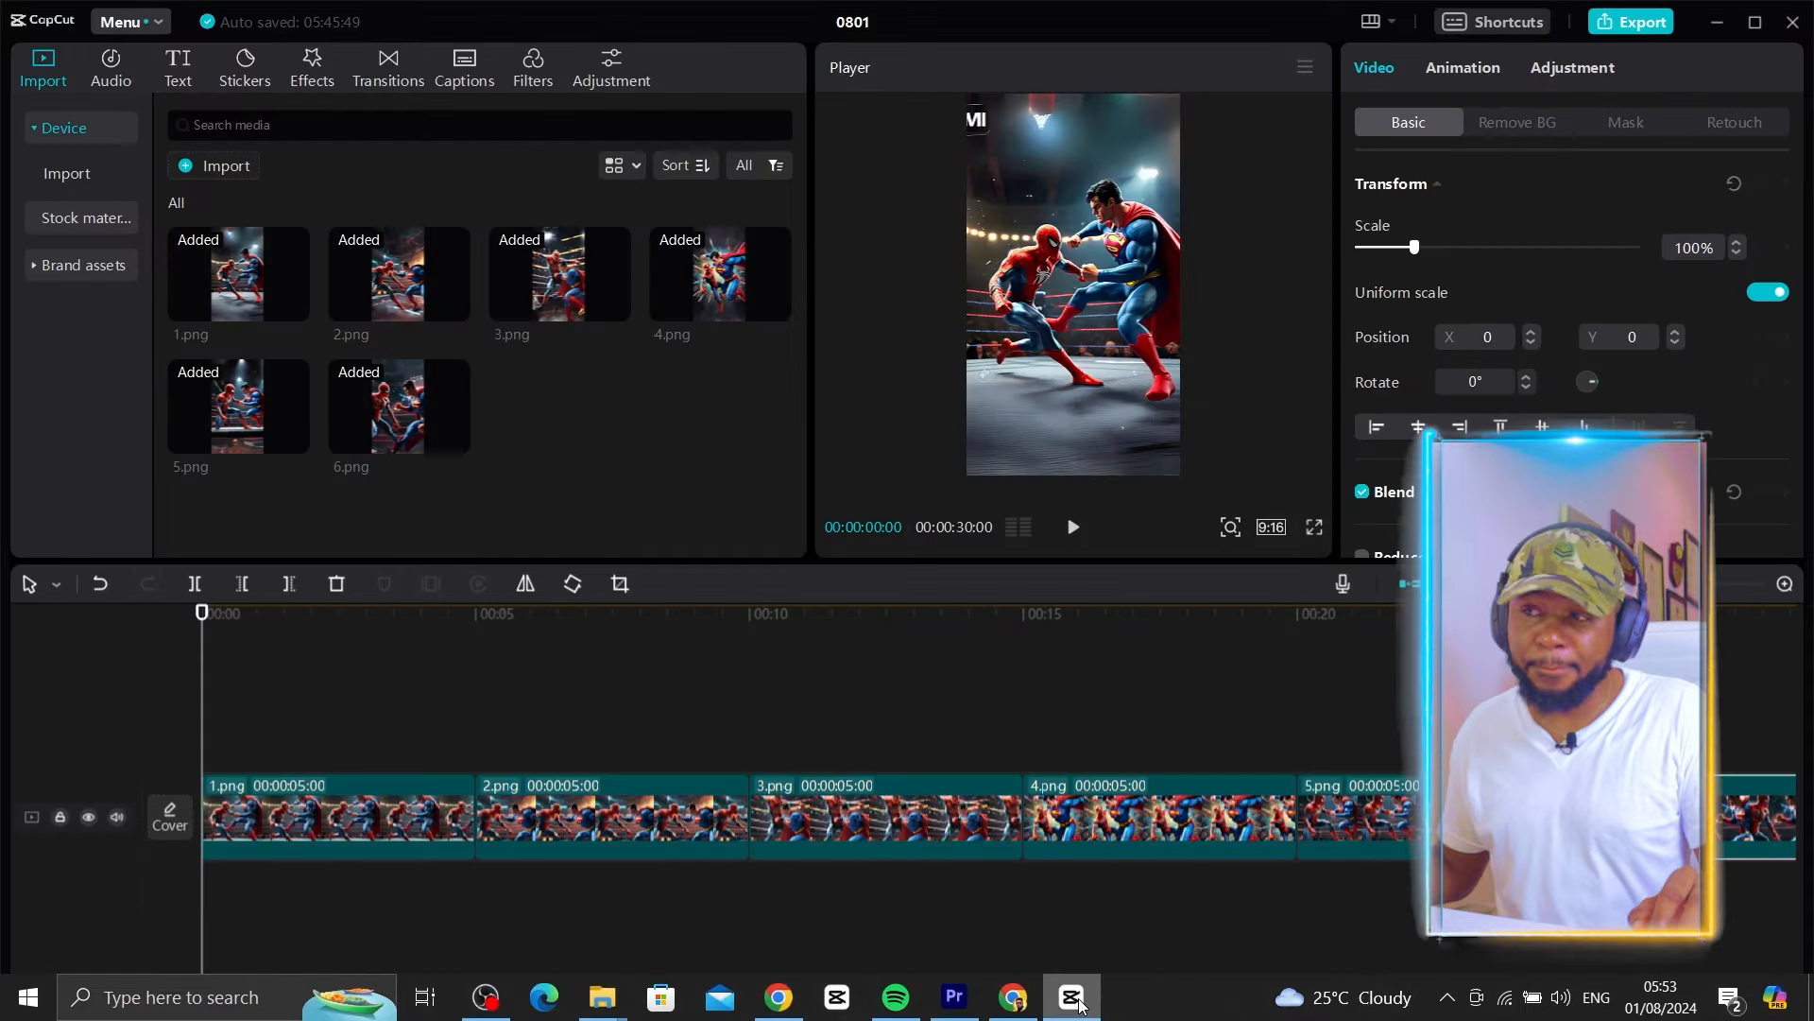
pyautogui.click(225, 167)
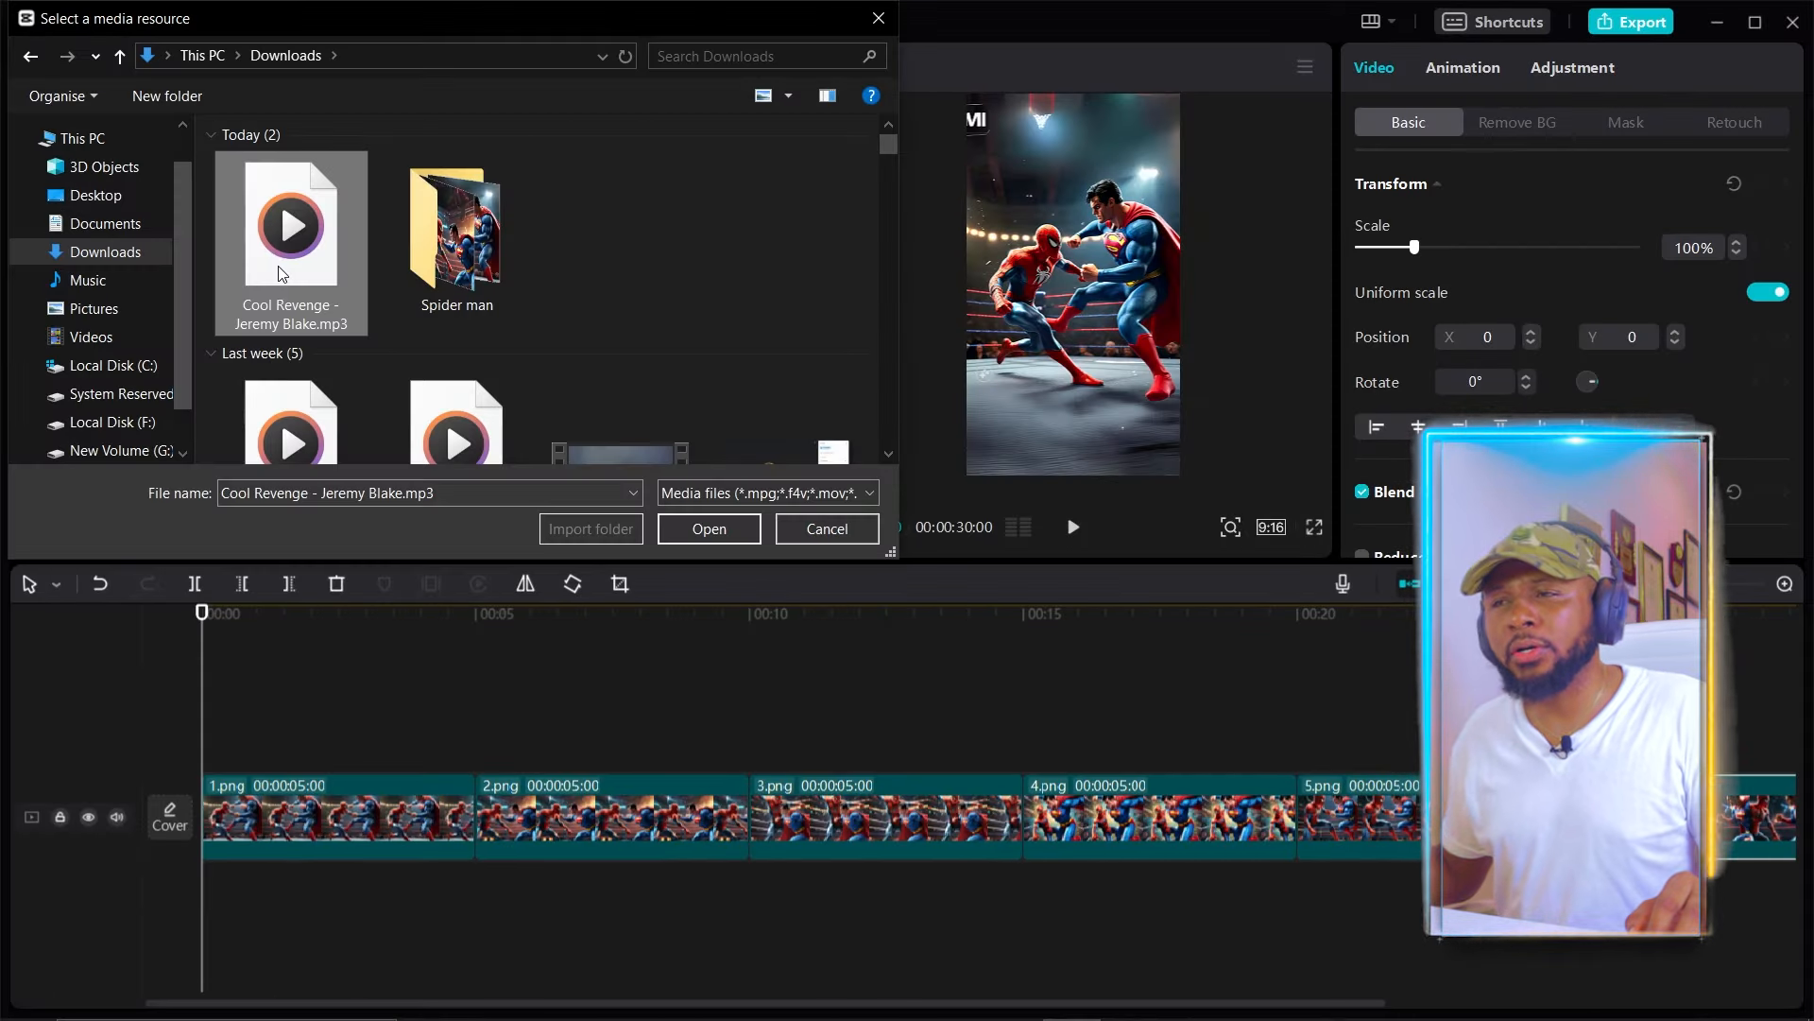
pyautogui.click(708, 528)
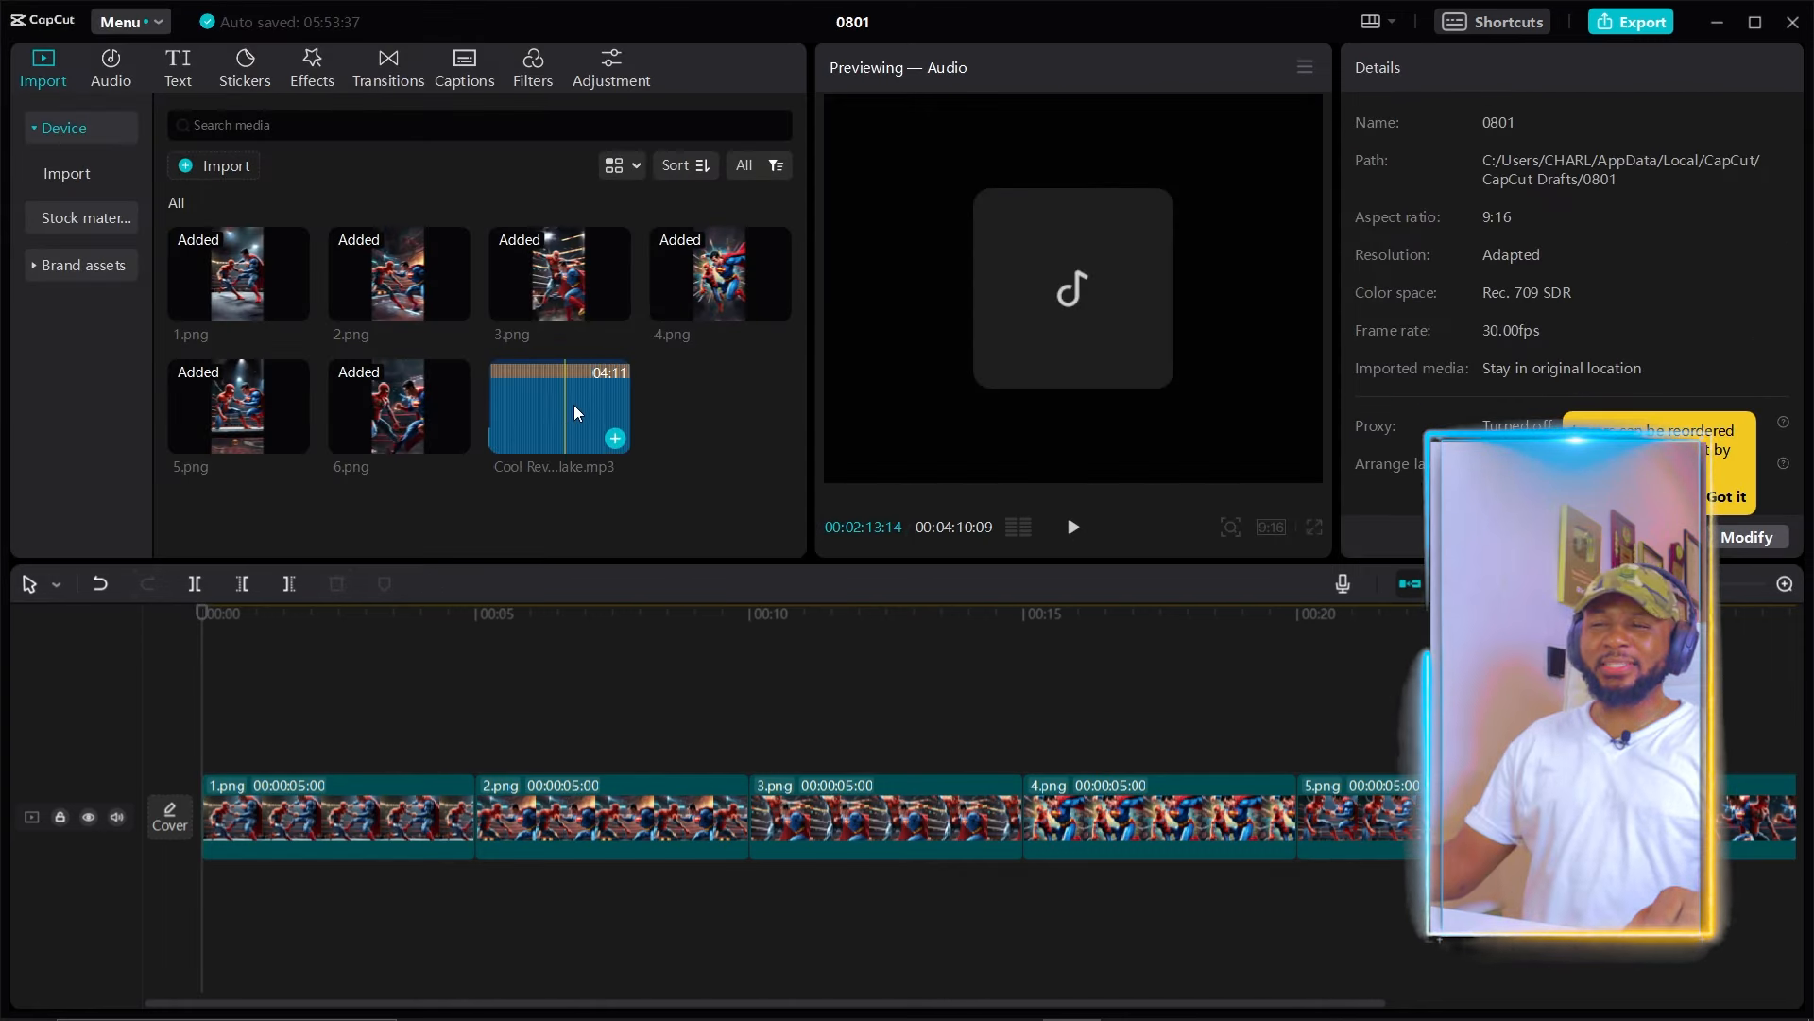
pyautogui.moveTo(550, 376); pyautogui.dragTo(201, 905)
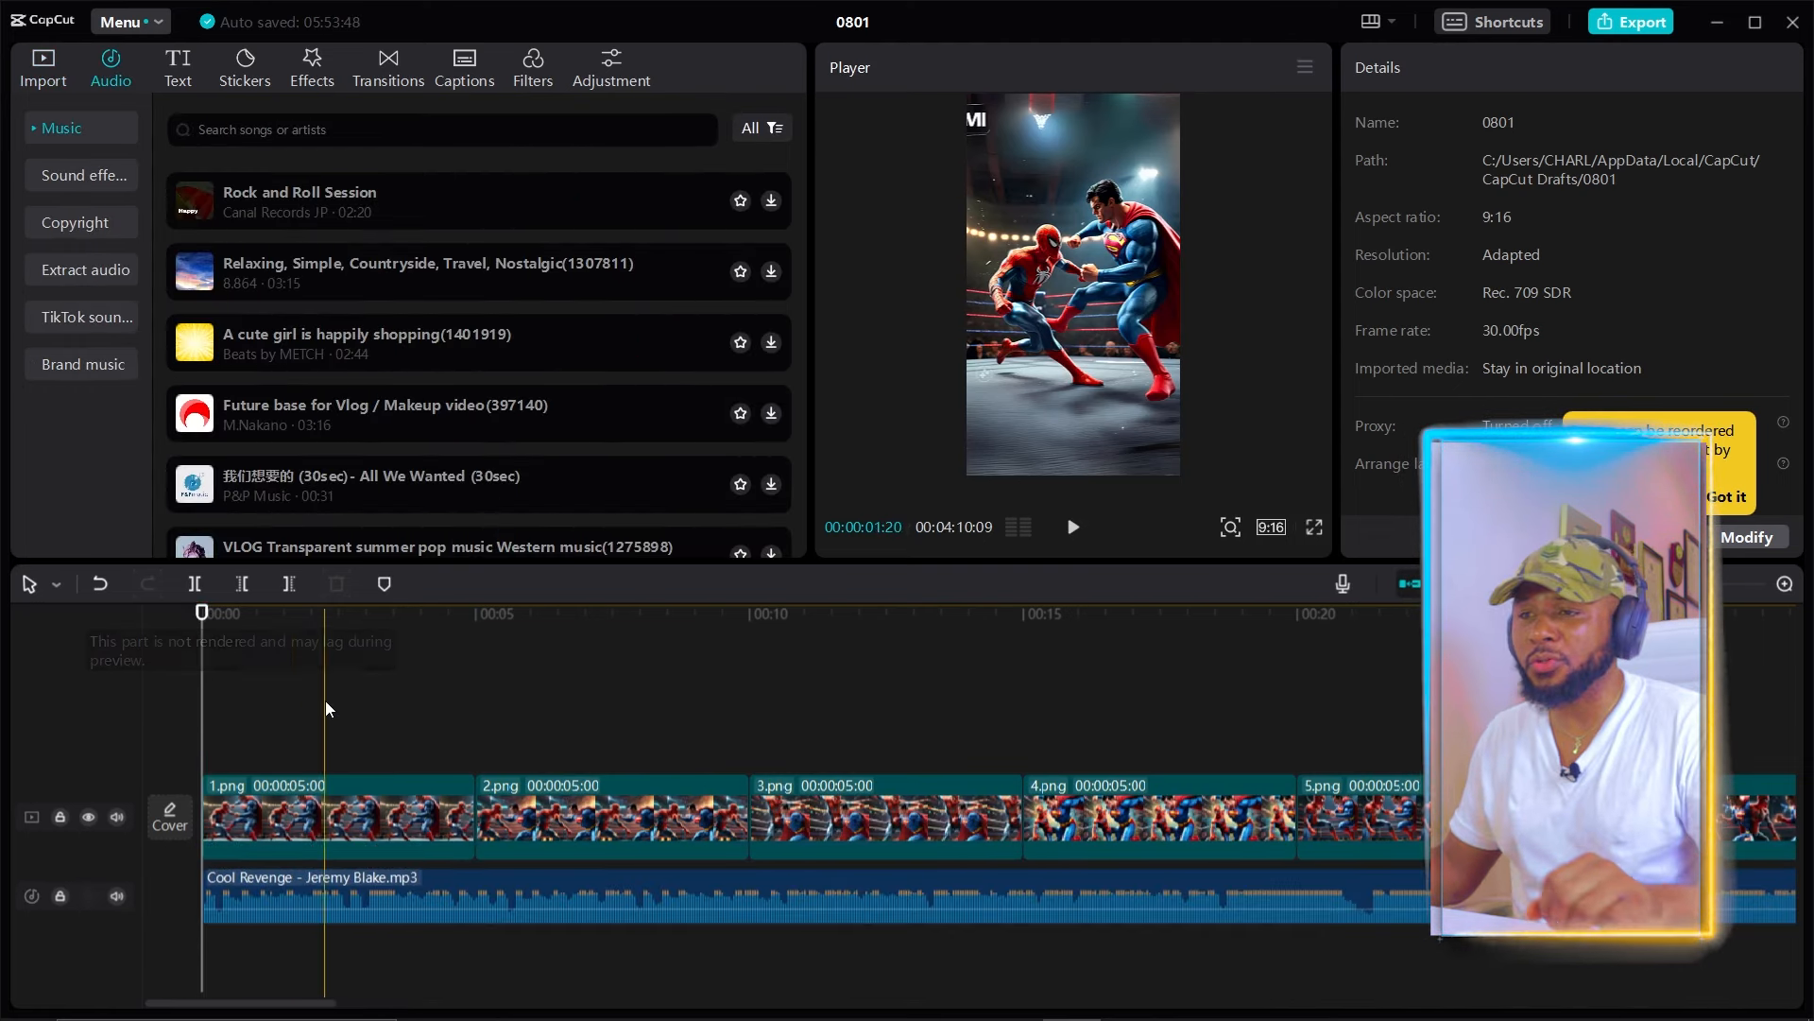
# - Shorten each of the six image clips on the timeline to between about 1 and 1.6 seconds, about 8 seconds in total
pyautogui.moveTo(475, 818); pyautogui.dragTo(288, 823)
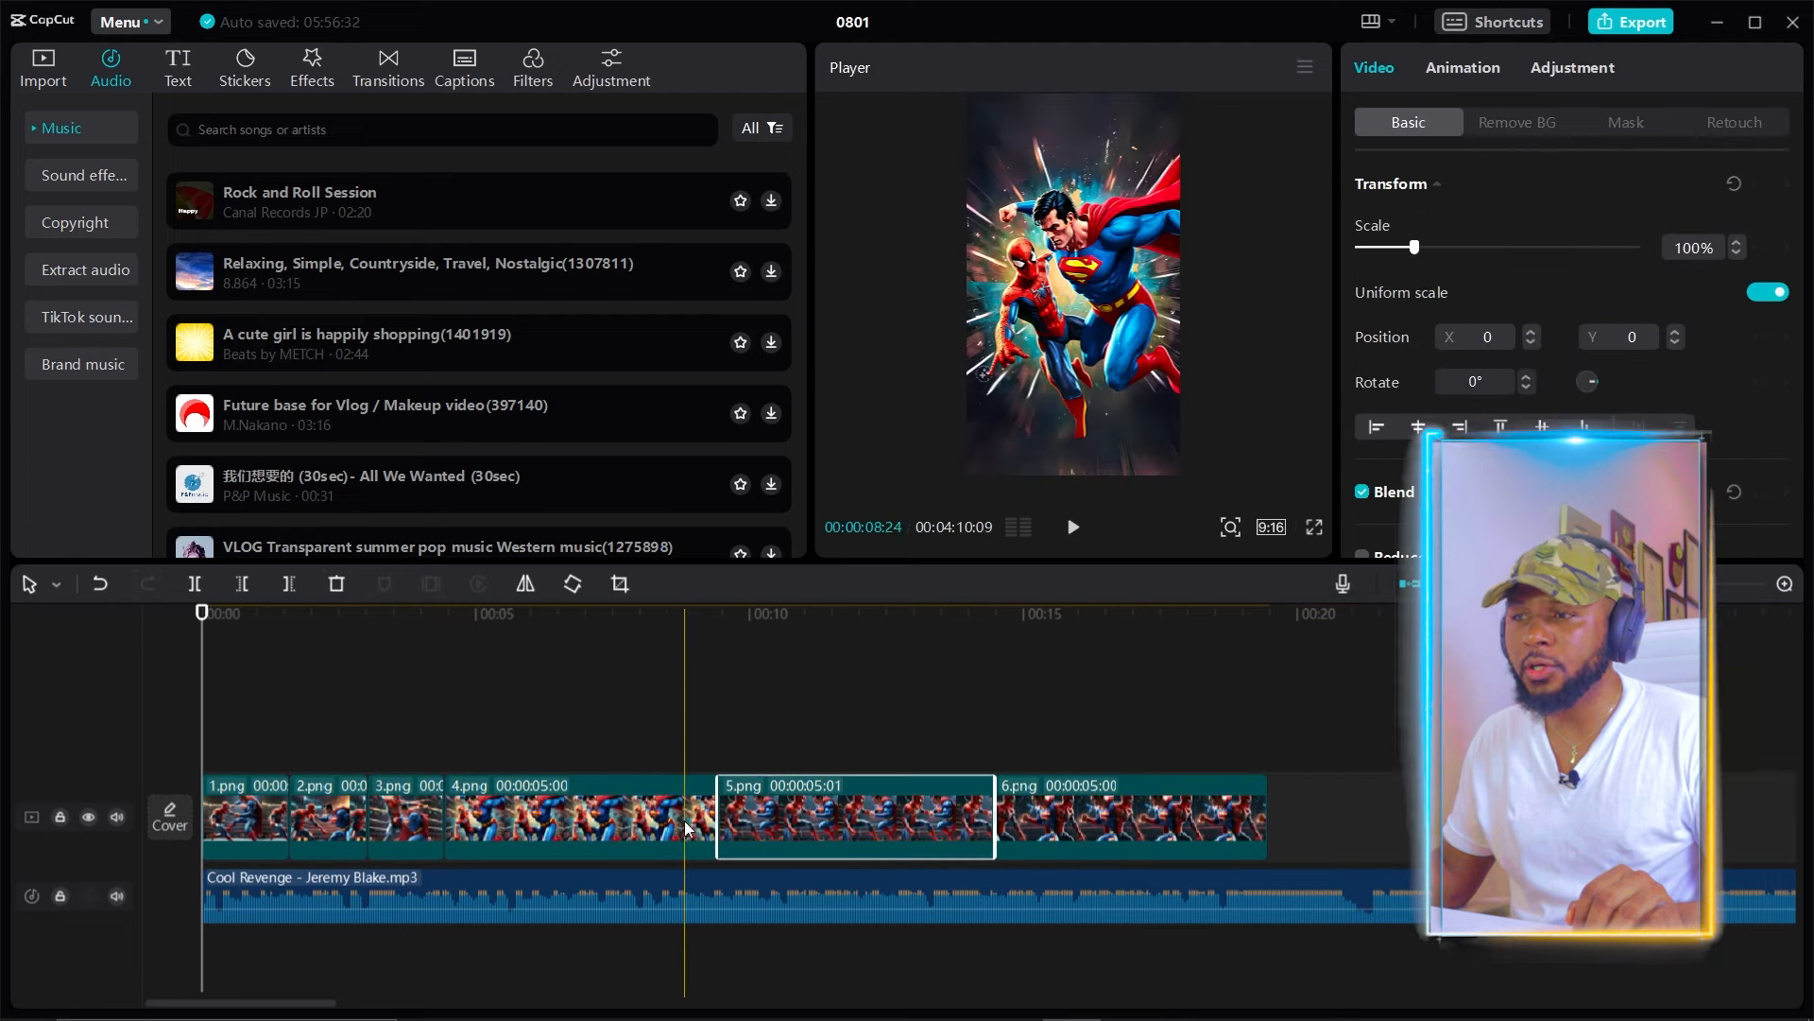
pyautogui.click(687, 837)
pyautogui.moveTo(718, 839); pyautogui.dragTo(508, 833)
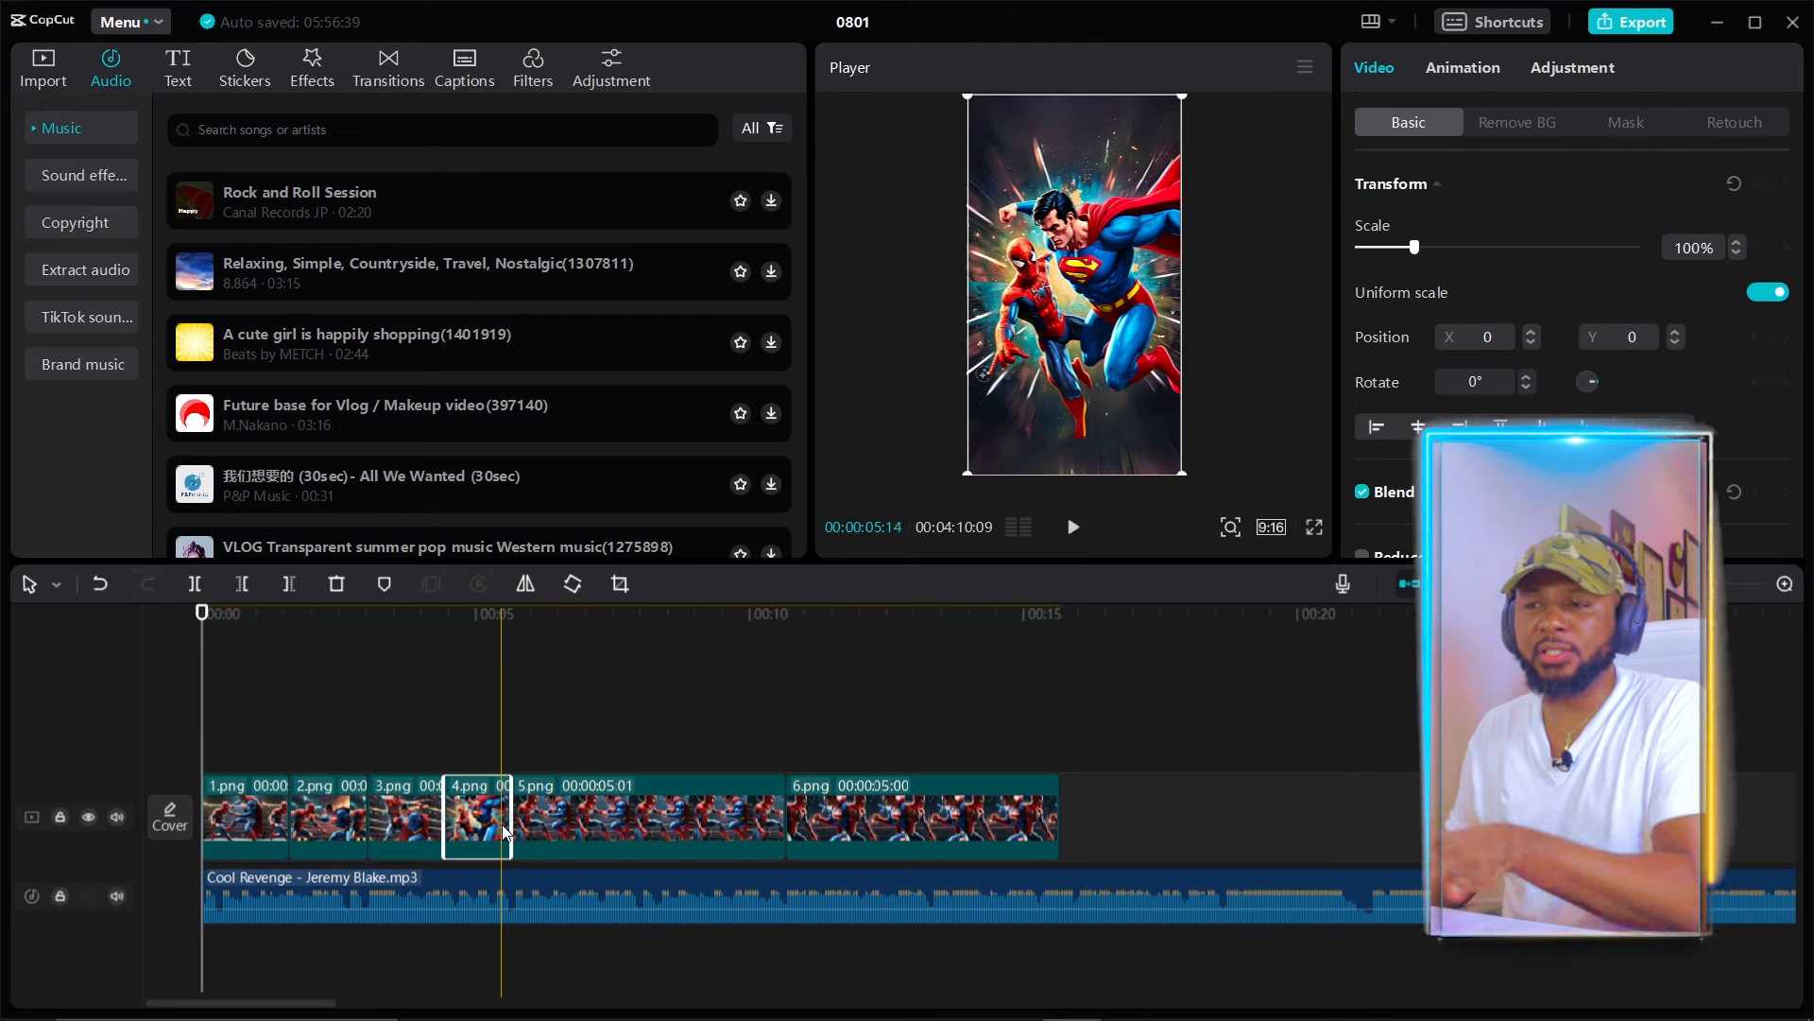
pyautogui.click(691, 810)
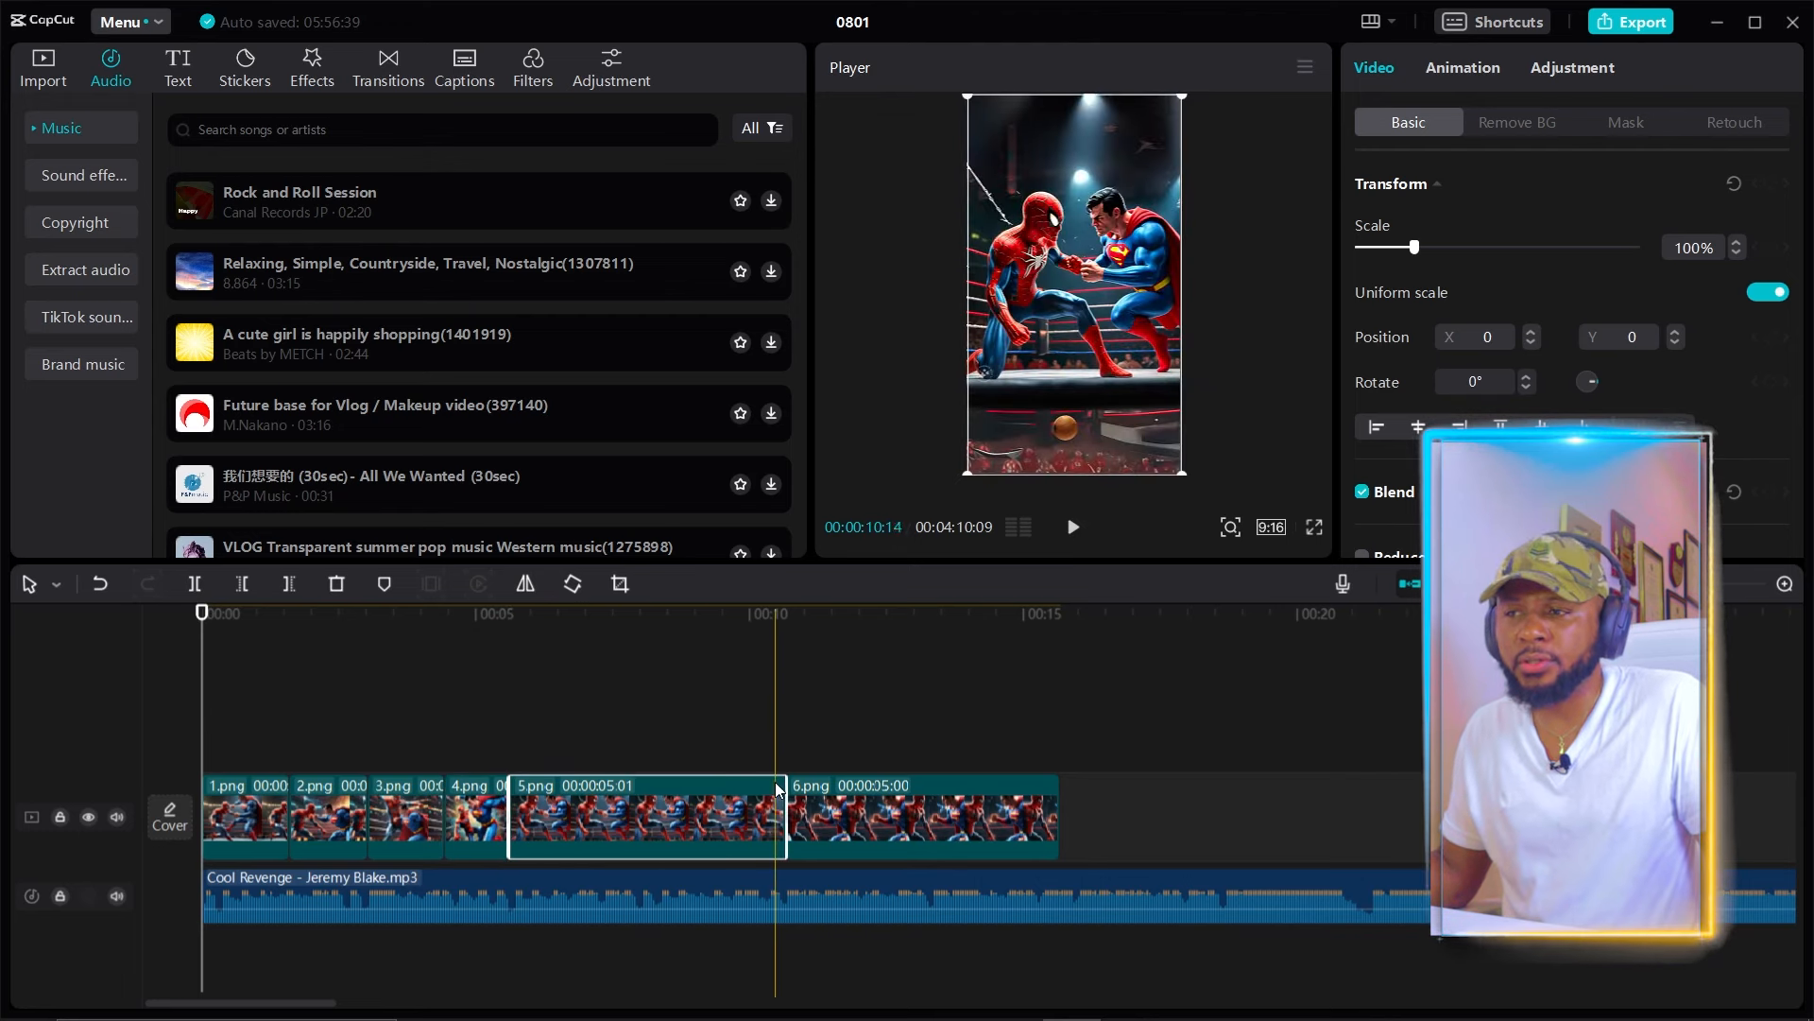
pyautogui.moveTo(777, 792); pyautogui.dragTo(579, 829)
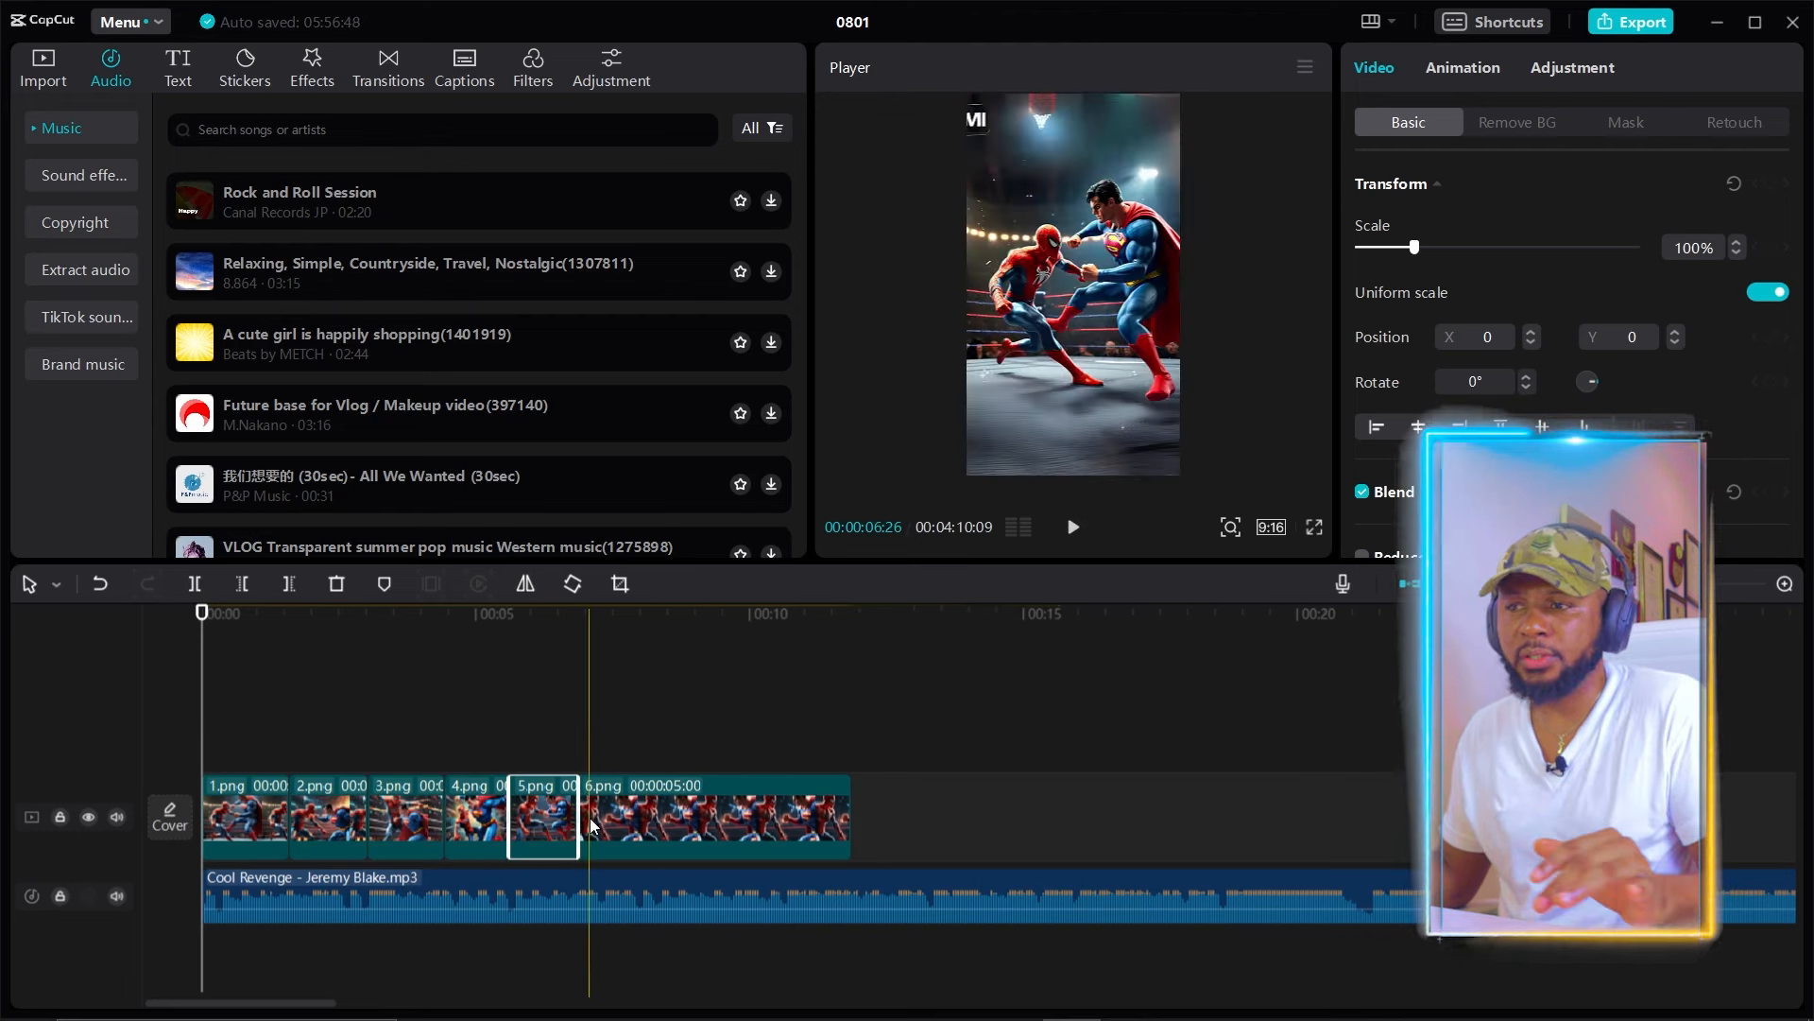
pyautogui.click(693, 804)
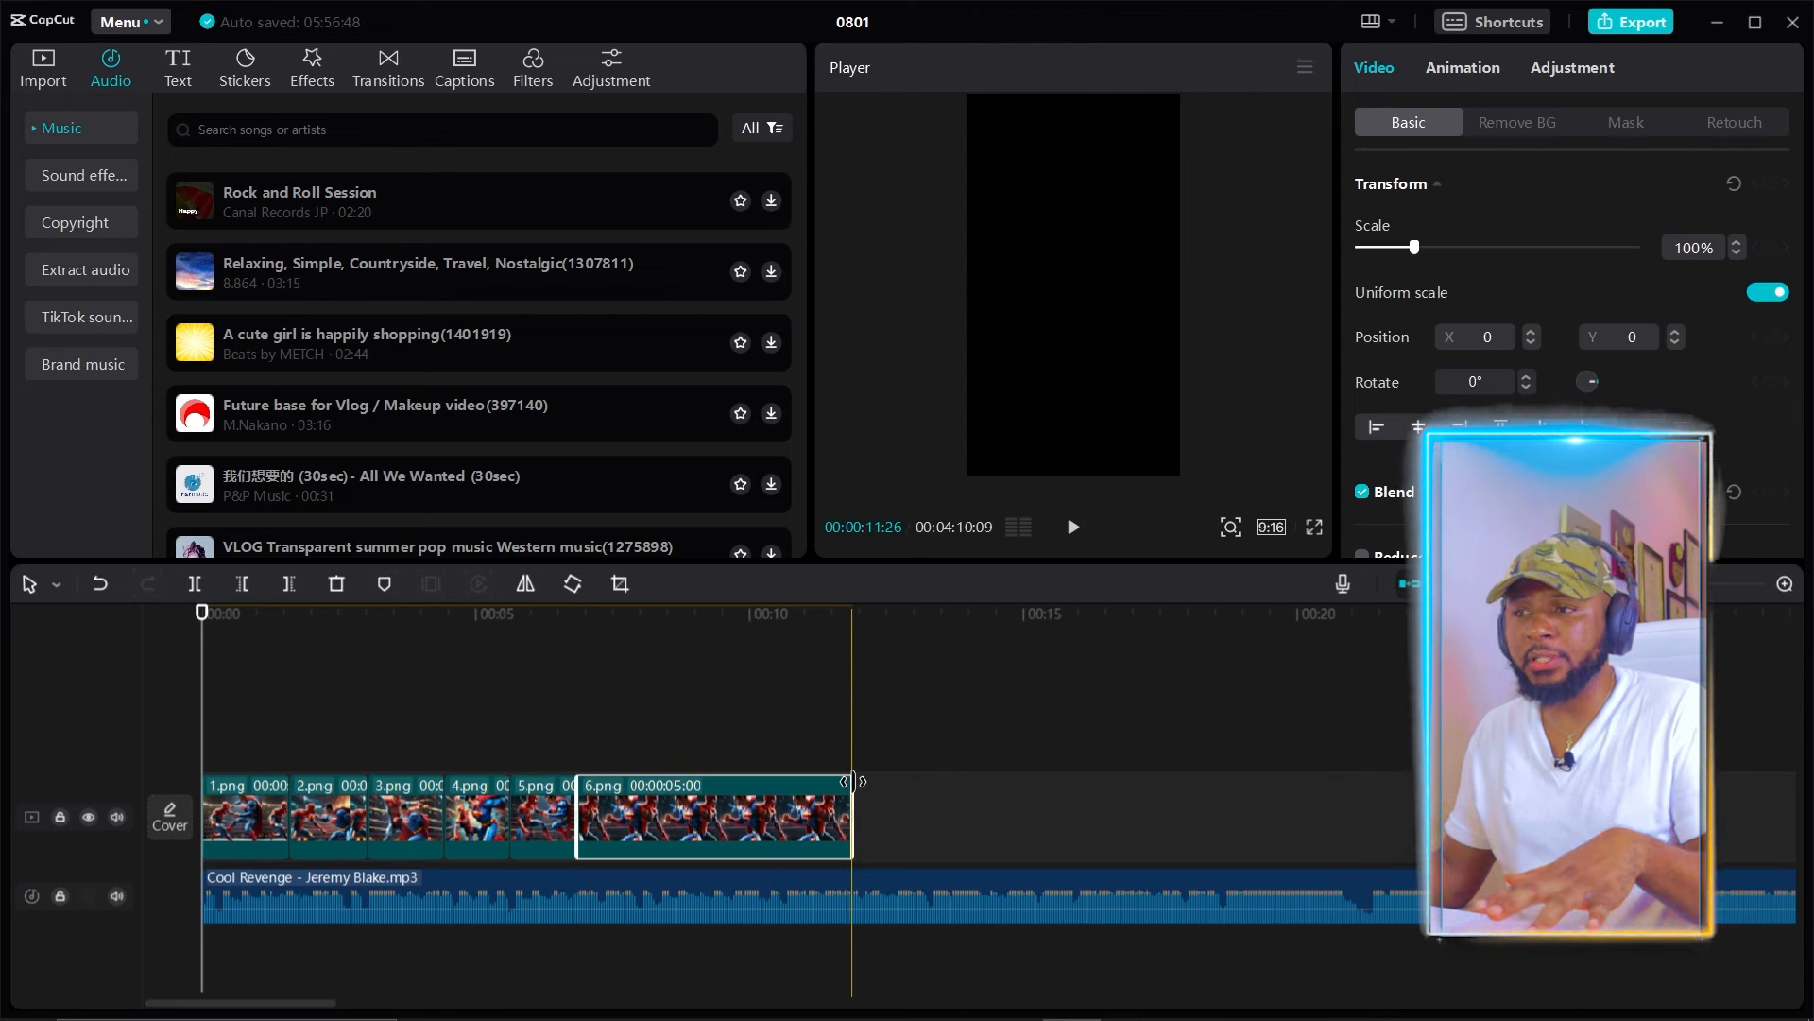
pyautogui.moveTo(861, 790); pyautogui.dragTo(619, 799)
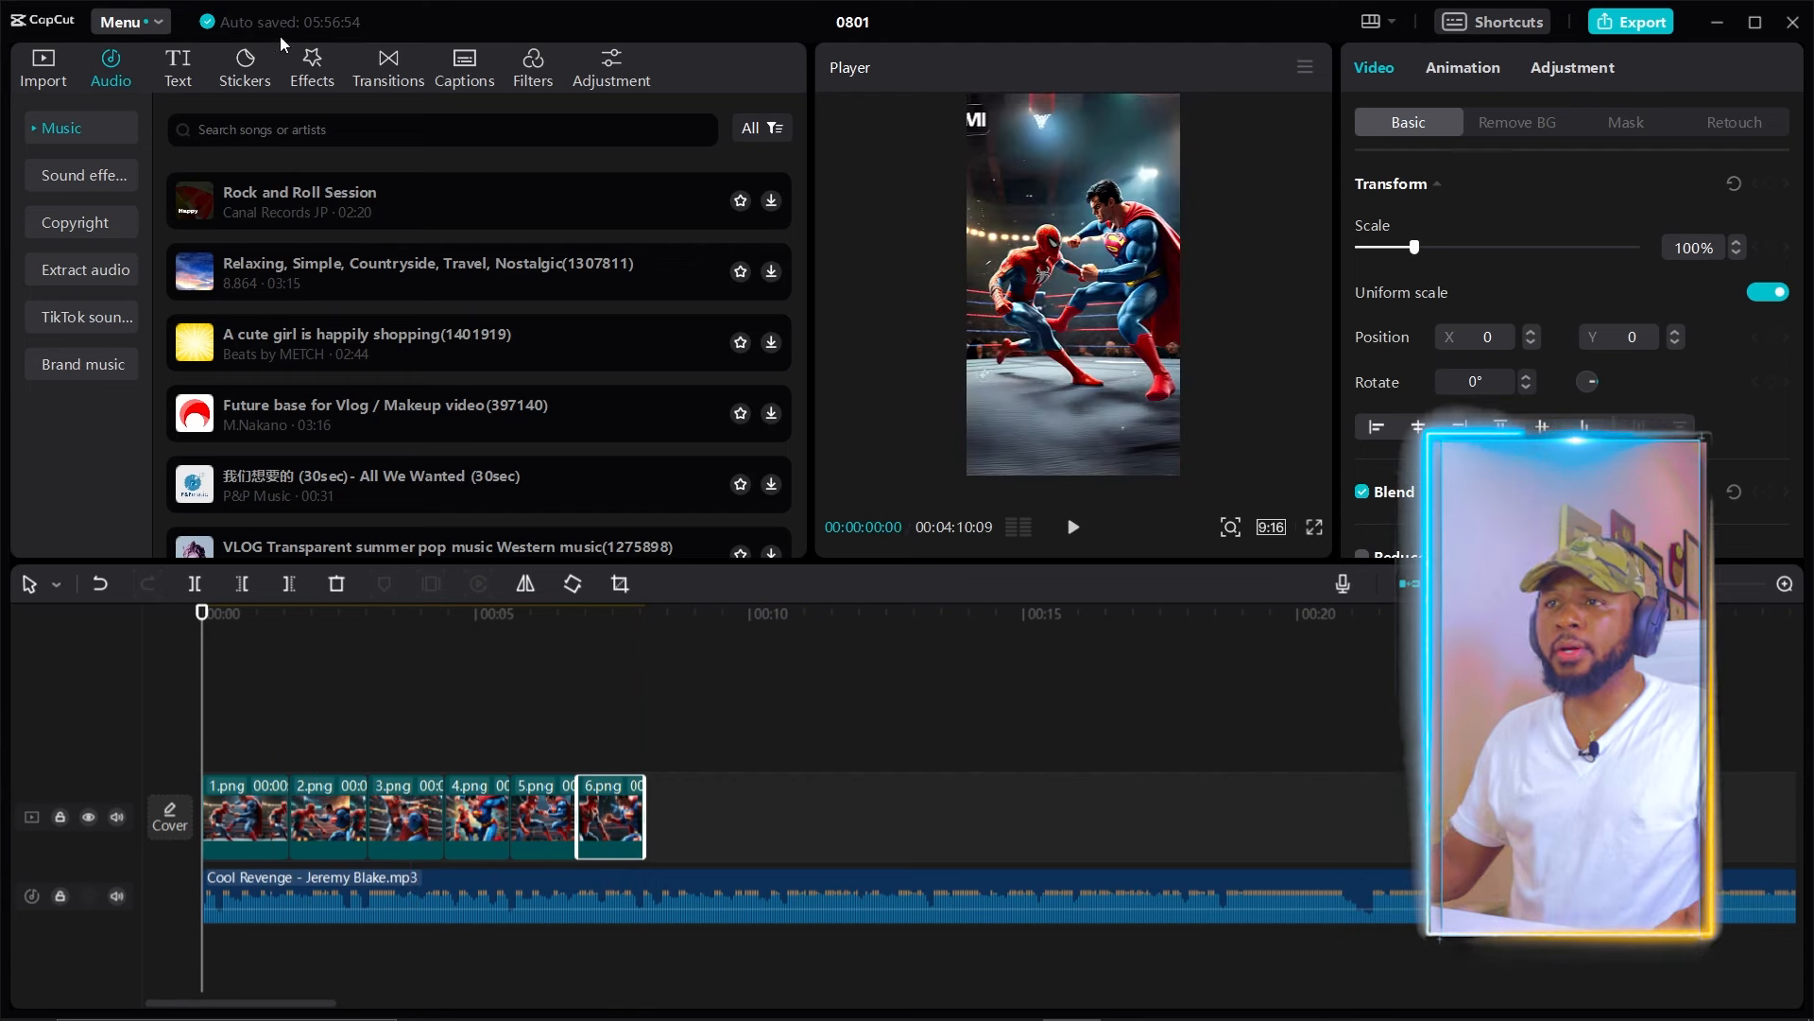
# - Add the Shake camera transition between clips 1.png and 2.png and play the sequence to check it
pyautogui.click(386, 76)
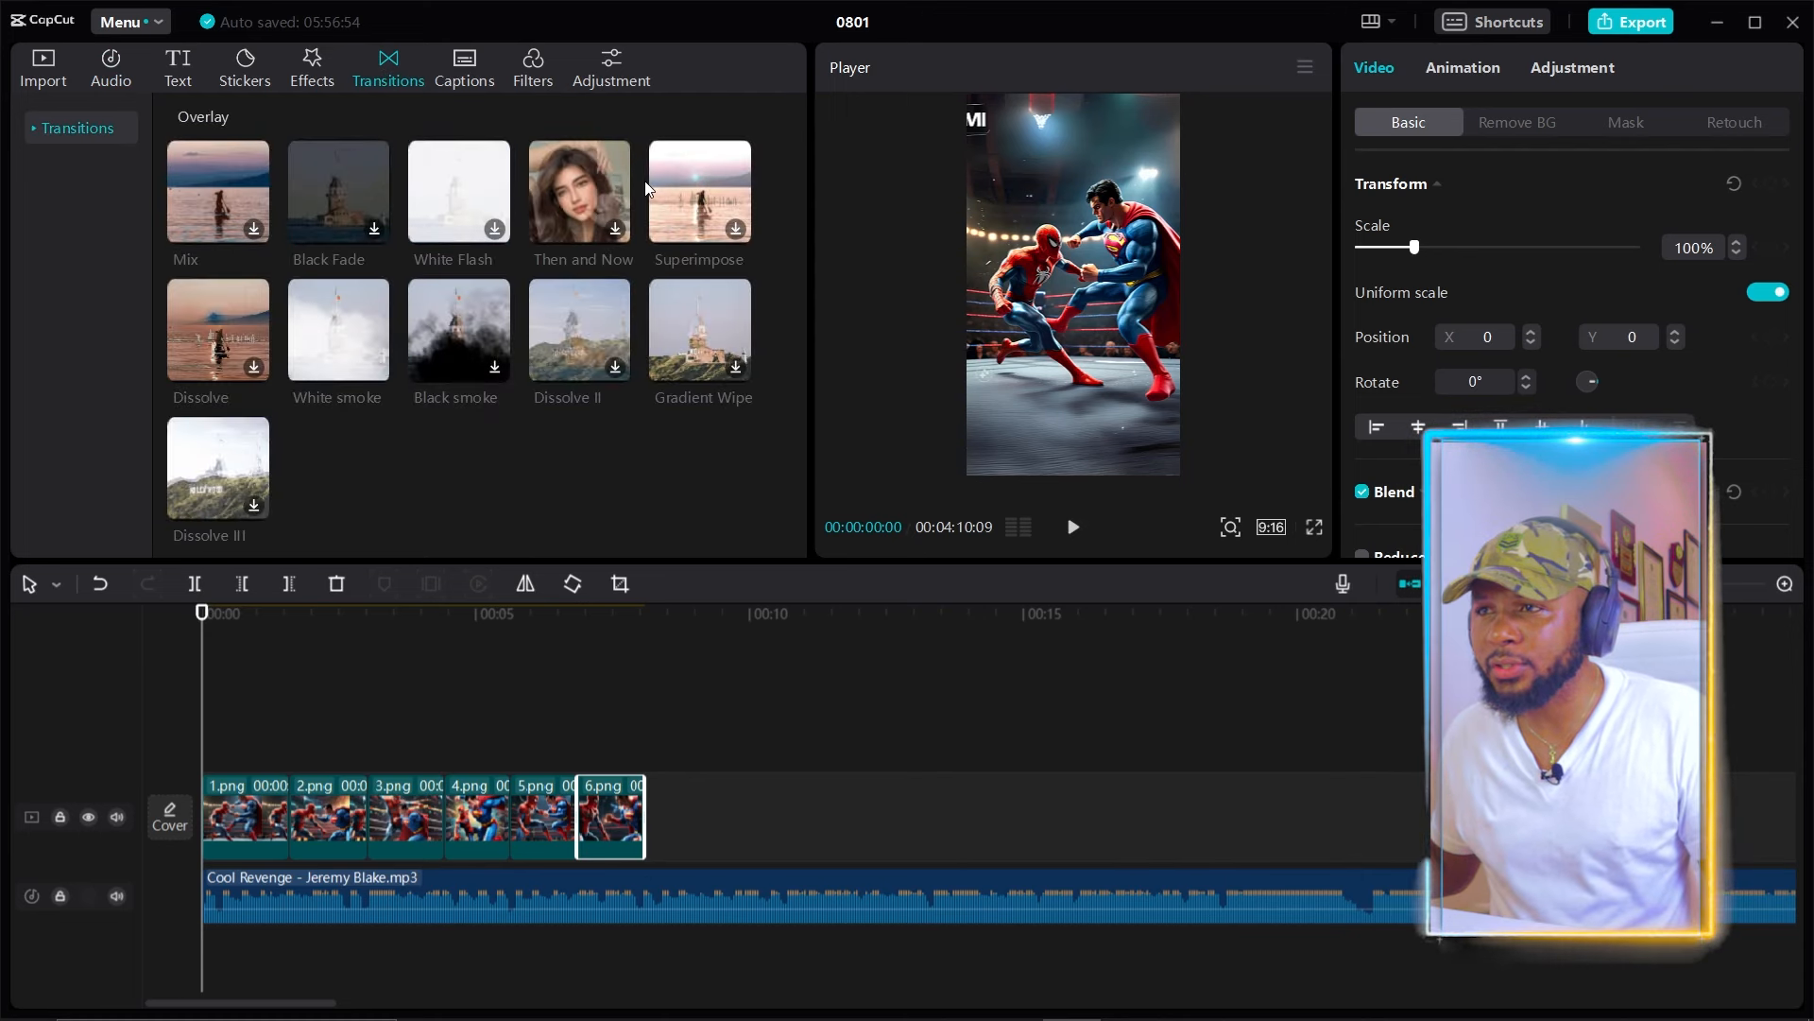
pyautogui.scroll(-3, 696, 187)
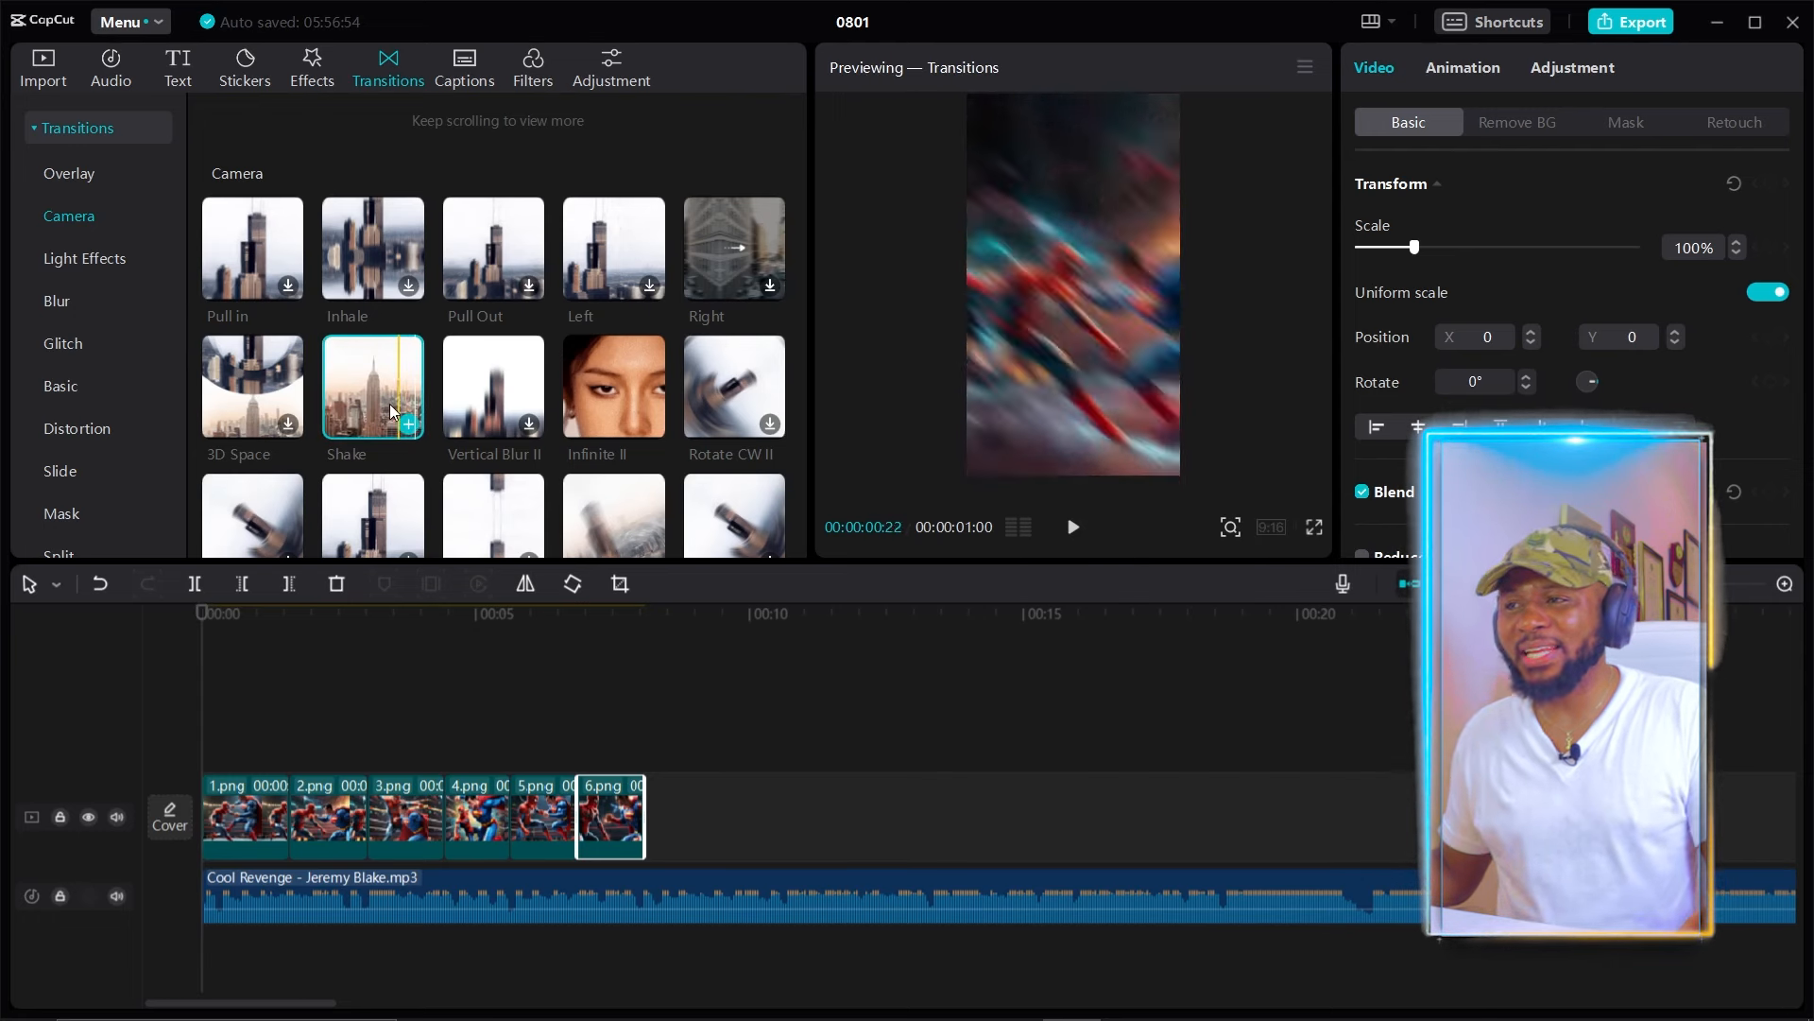
pyautogui.moveTo(380, 383); pyautogui.dragTo(296, 796)
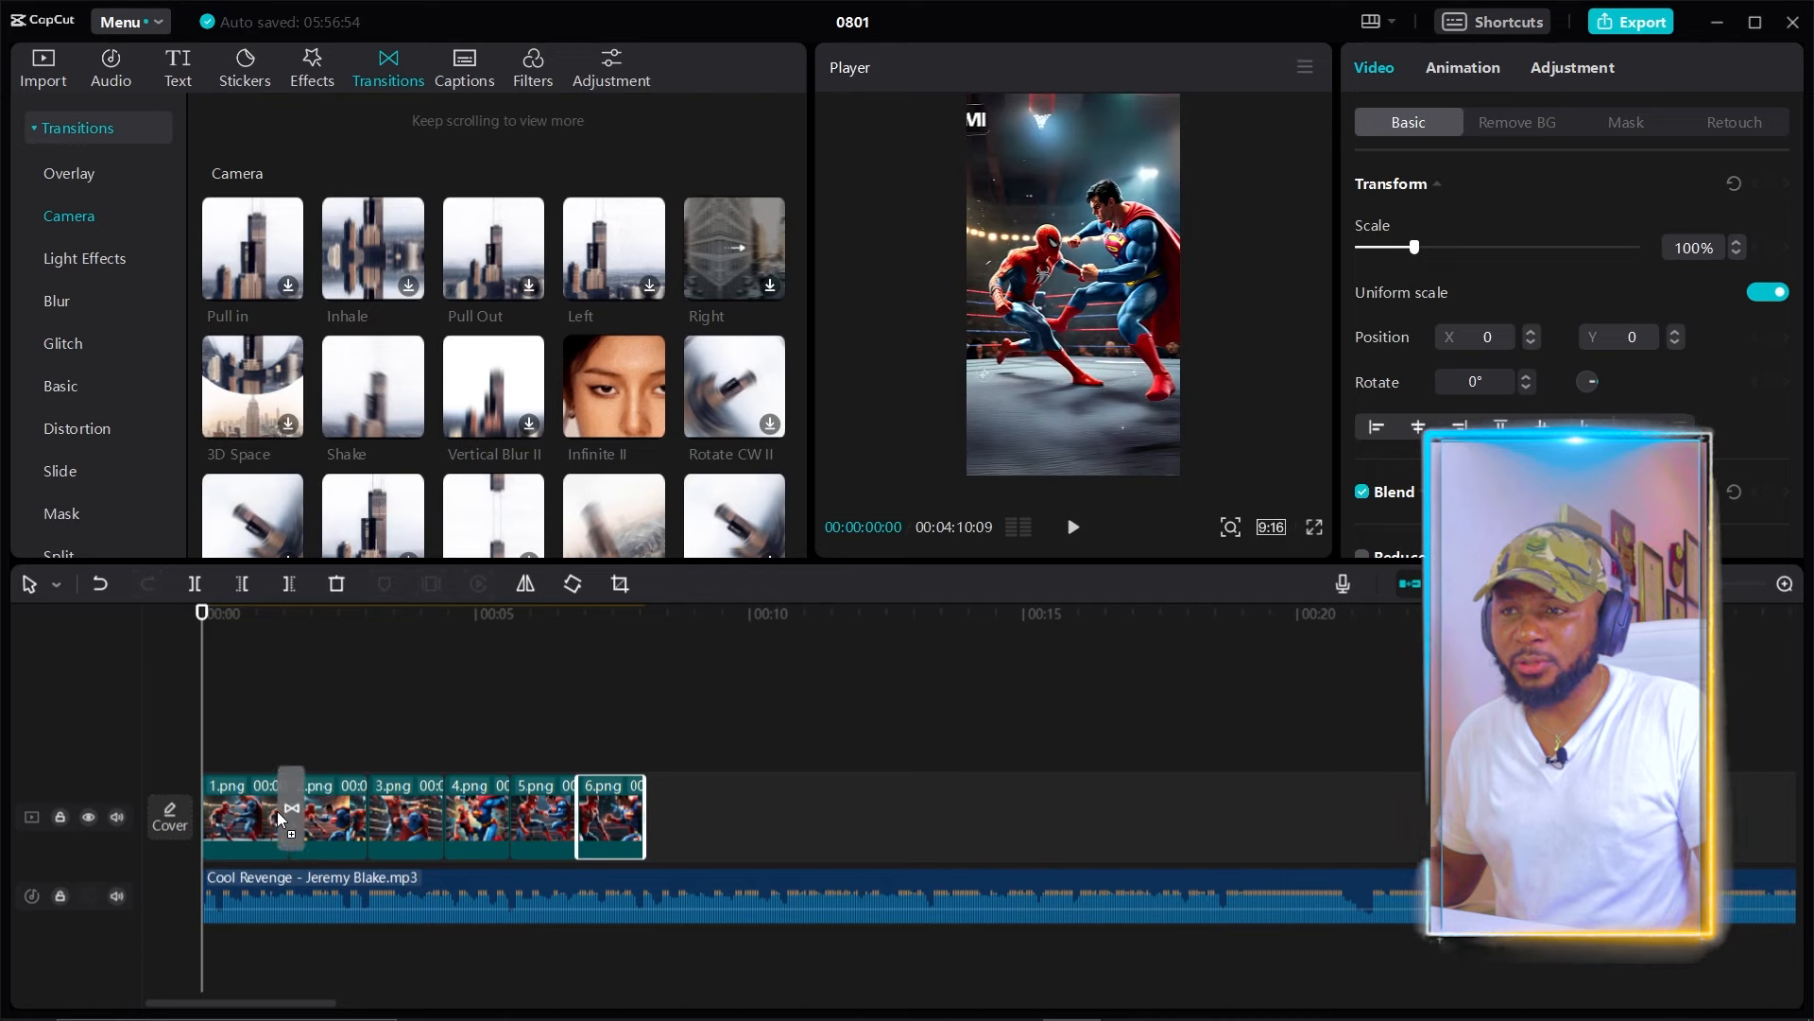
pyautogui.moveTo(268, 829); pyautogui.dragTo(268, 834)
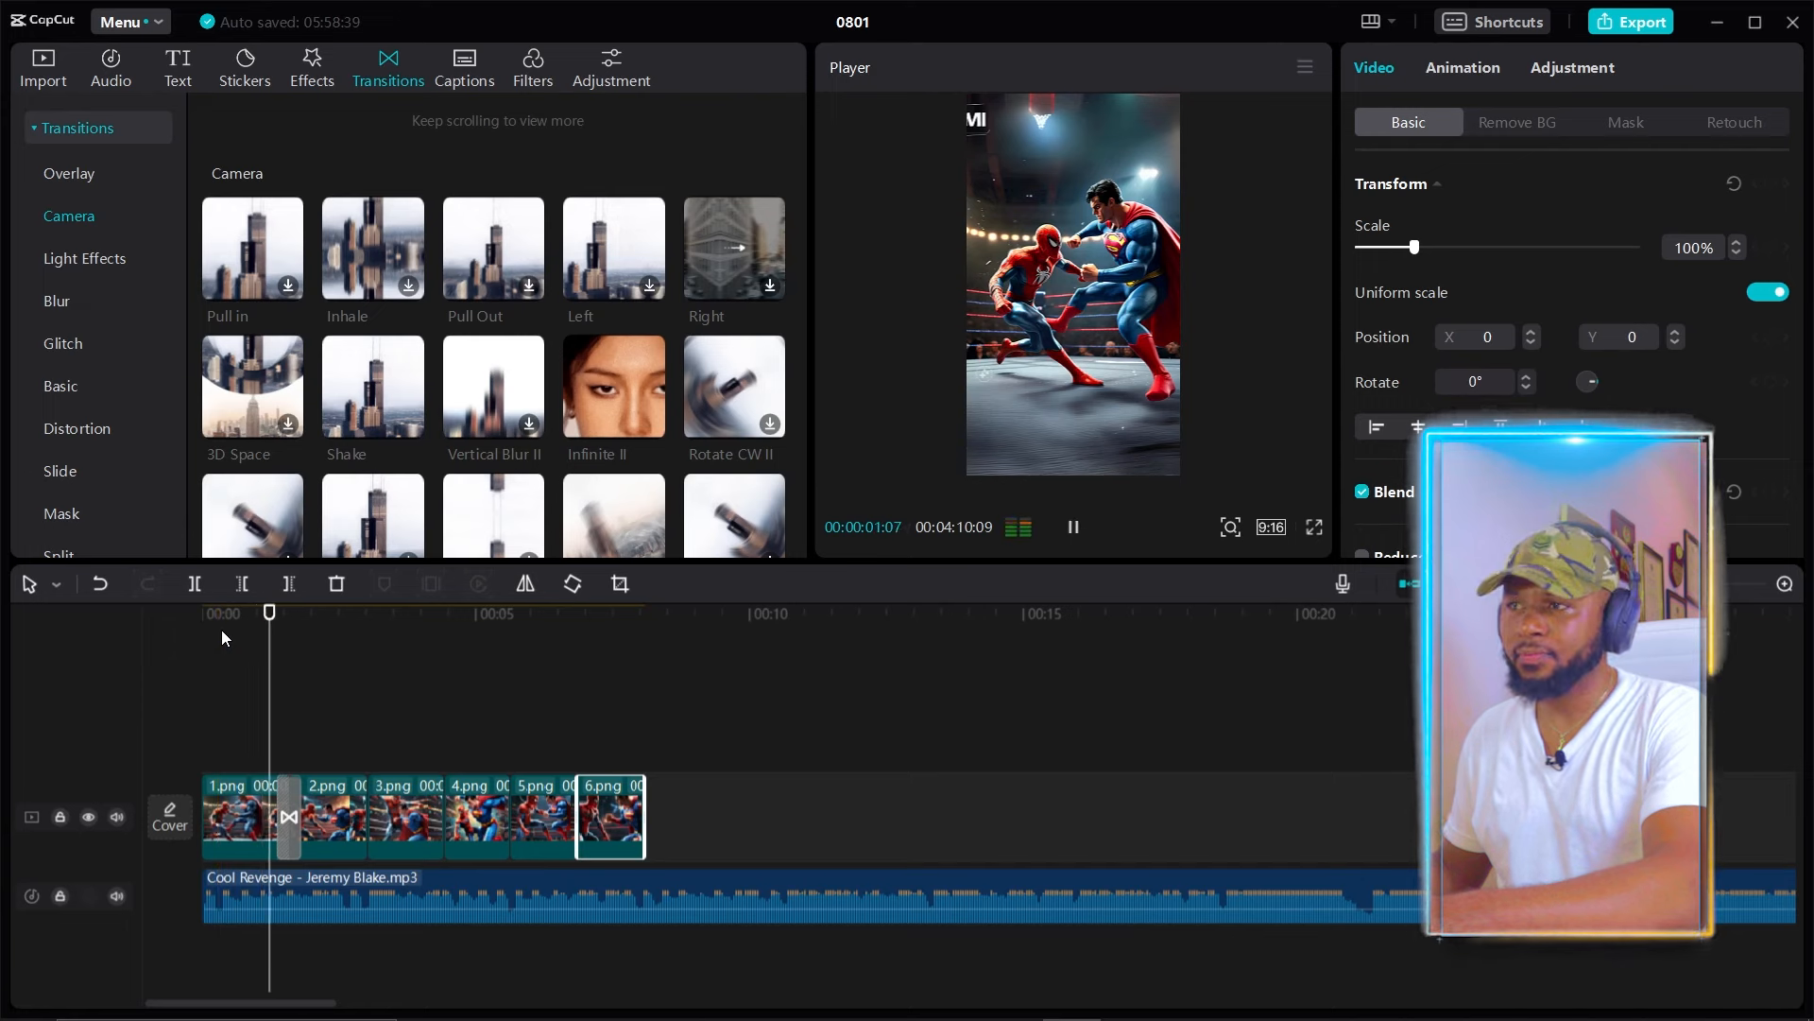
pyautogui.press('space')
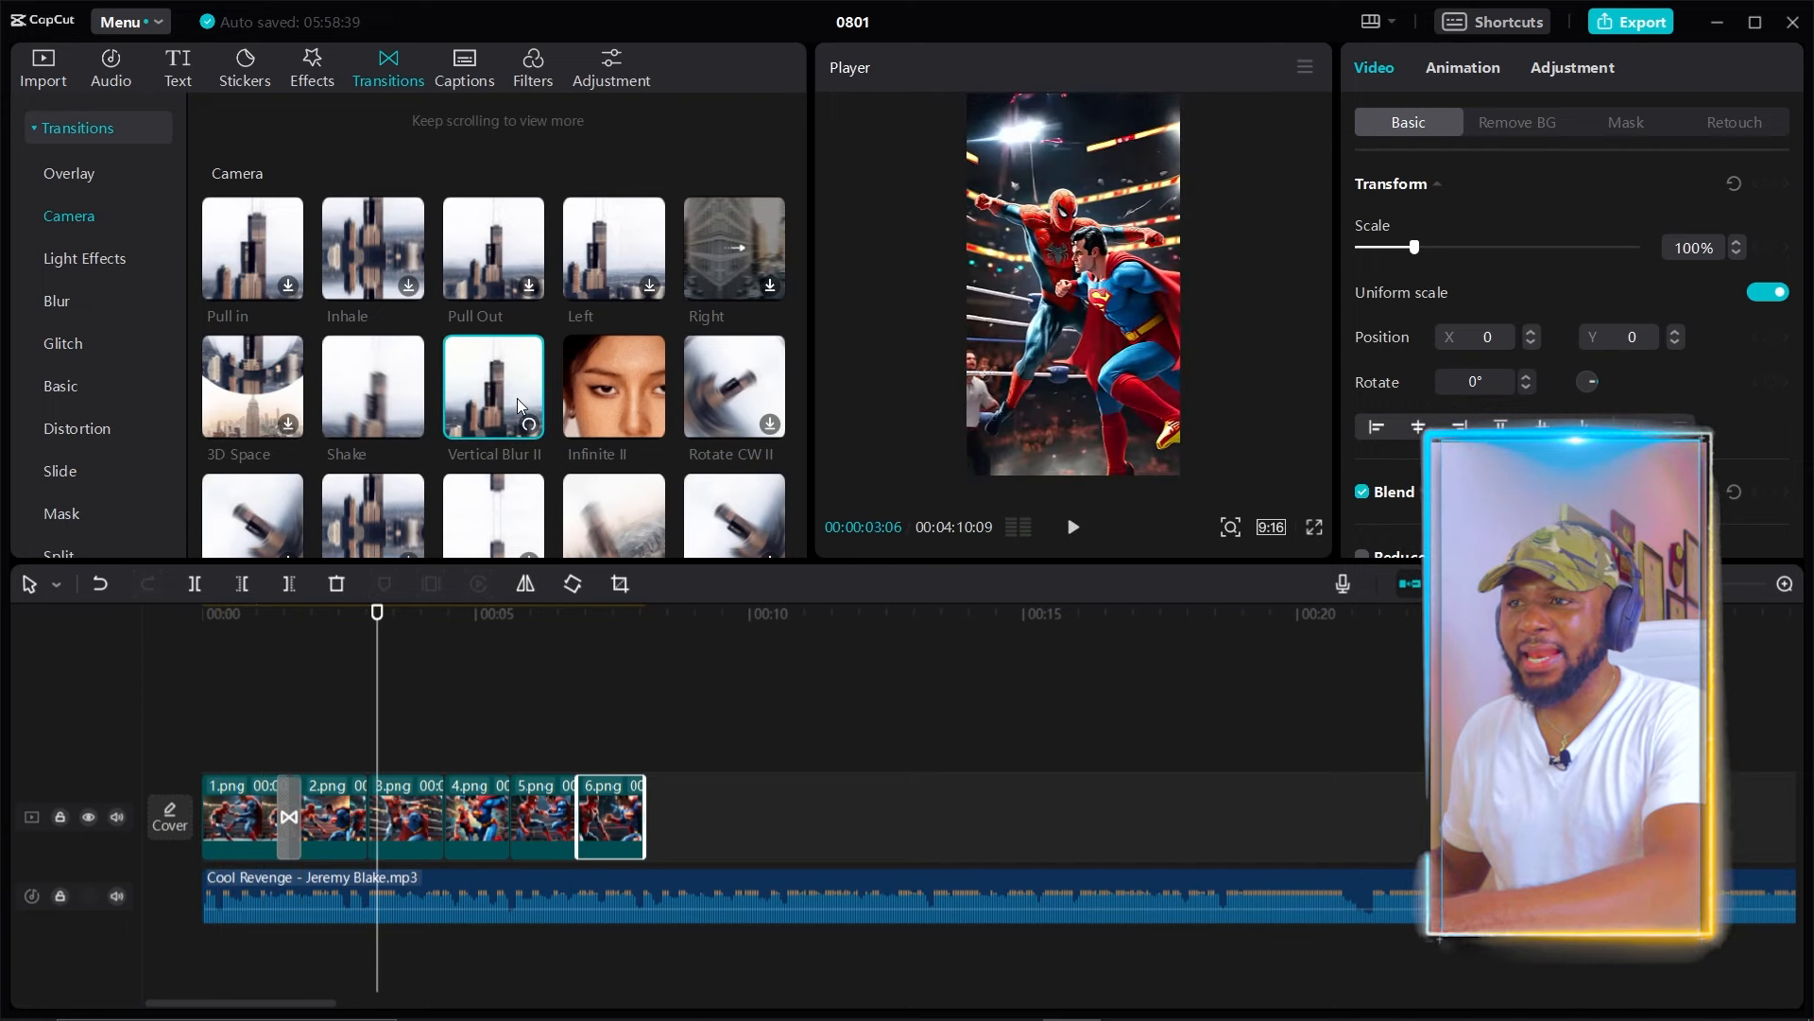
# - Add the Vertical Blur II camera transition between clips 2.png and 3.png
pyautogui.click(502, 373)
pyautogui.moveTo(503, 370); pyautogui.dragTo(427, 775)
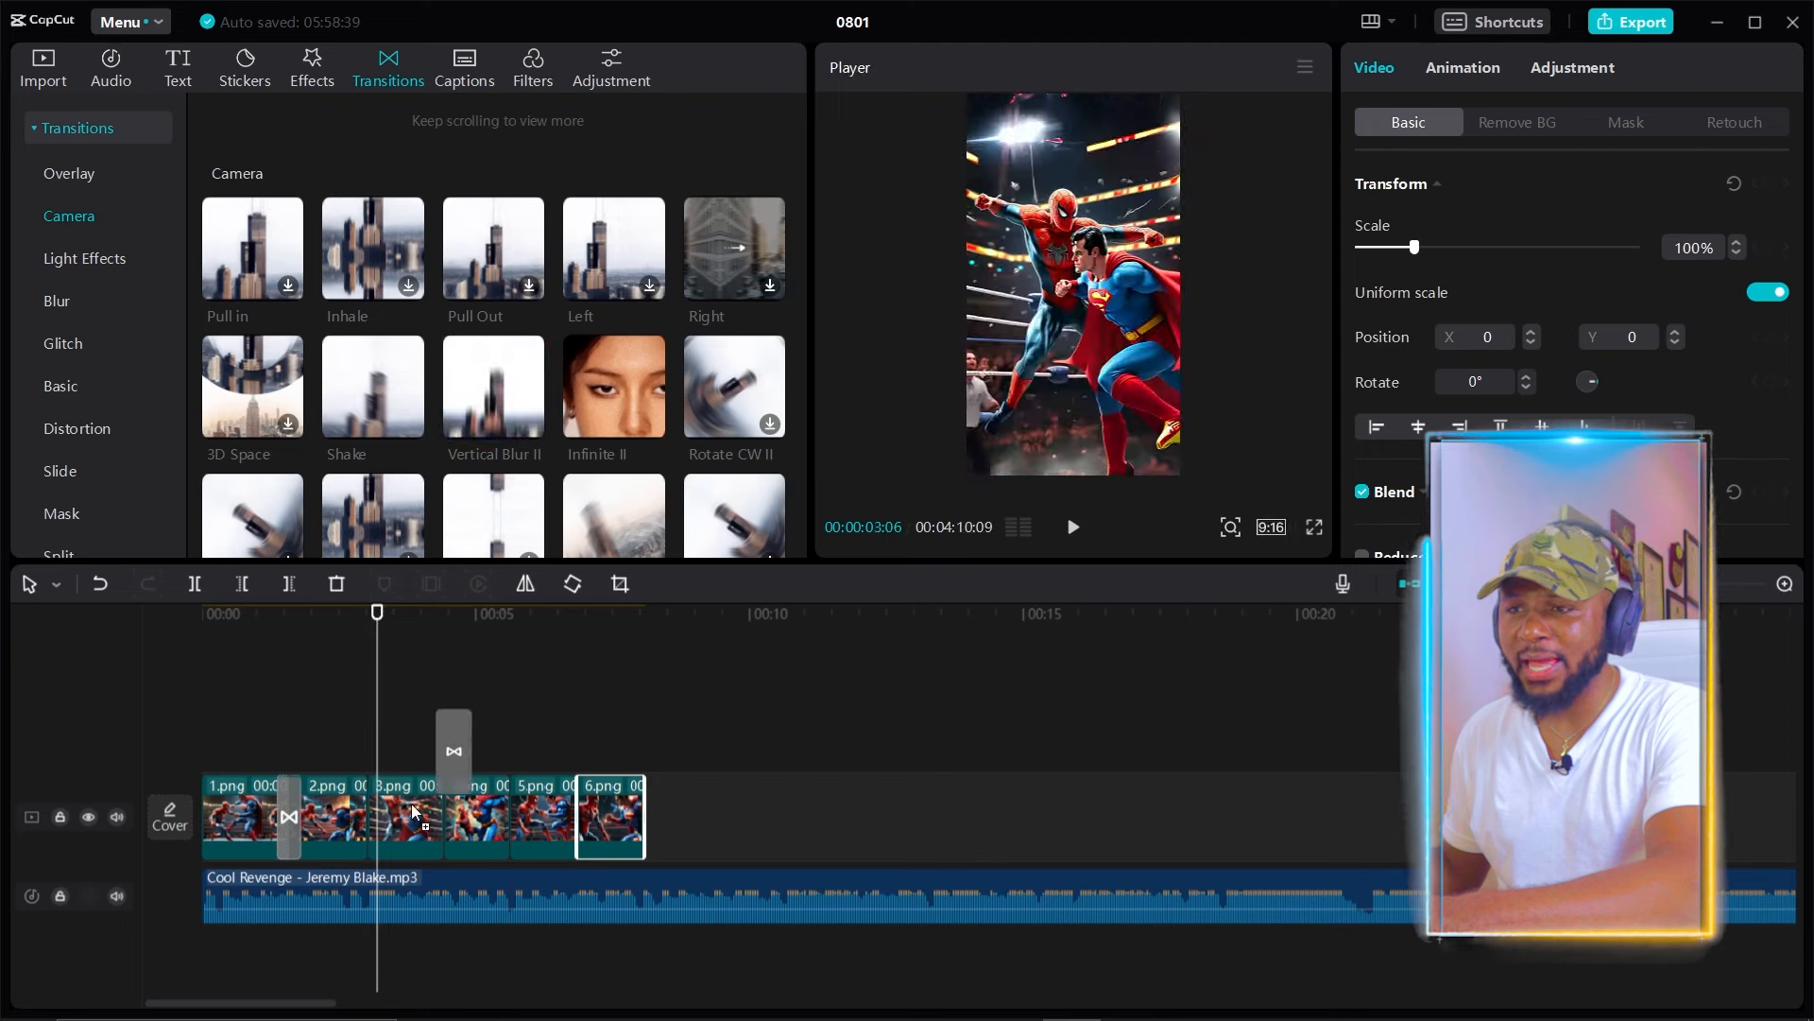
pyautogui.moveTo(344, 818); pyautogui.dragTo(344, 820)
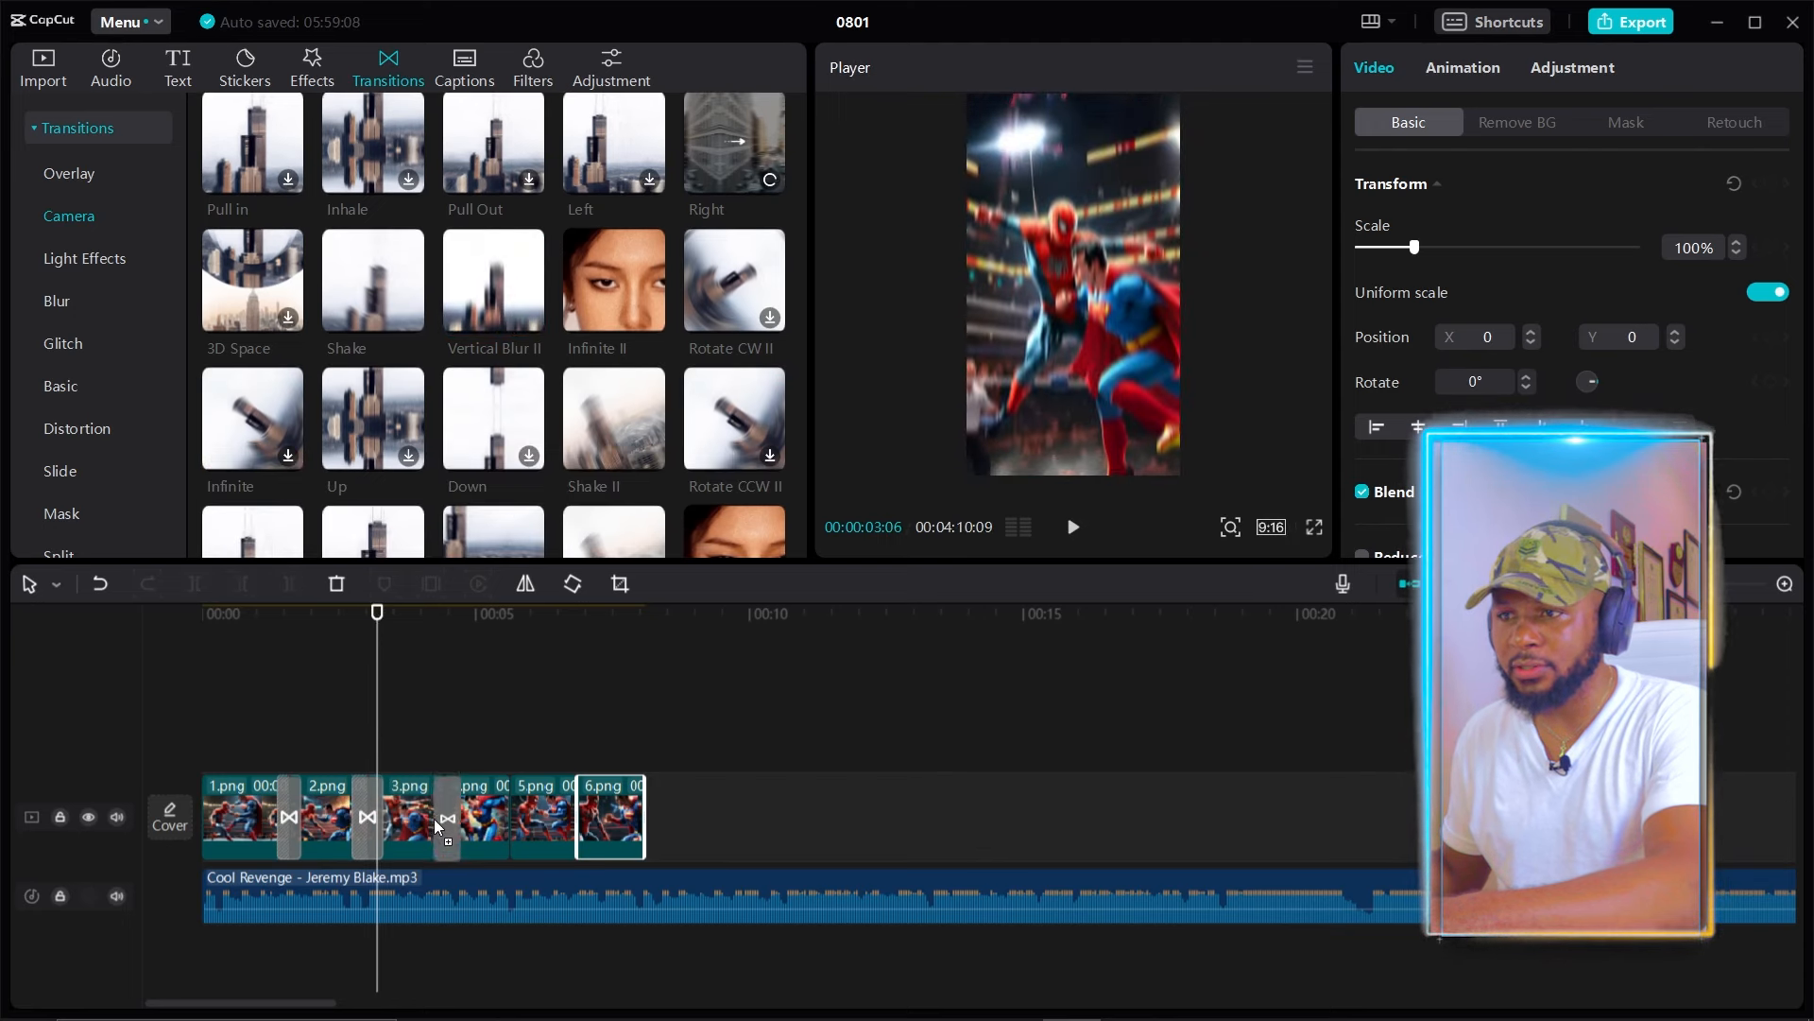
# - Add camera transitions at the remaining cuts between clips 3.png, 4.png, 5.png and 6.png
pyautogui.moveTo(434, 818); pyautogui.dragTo(431, 824)
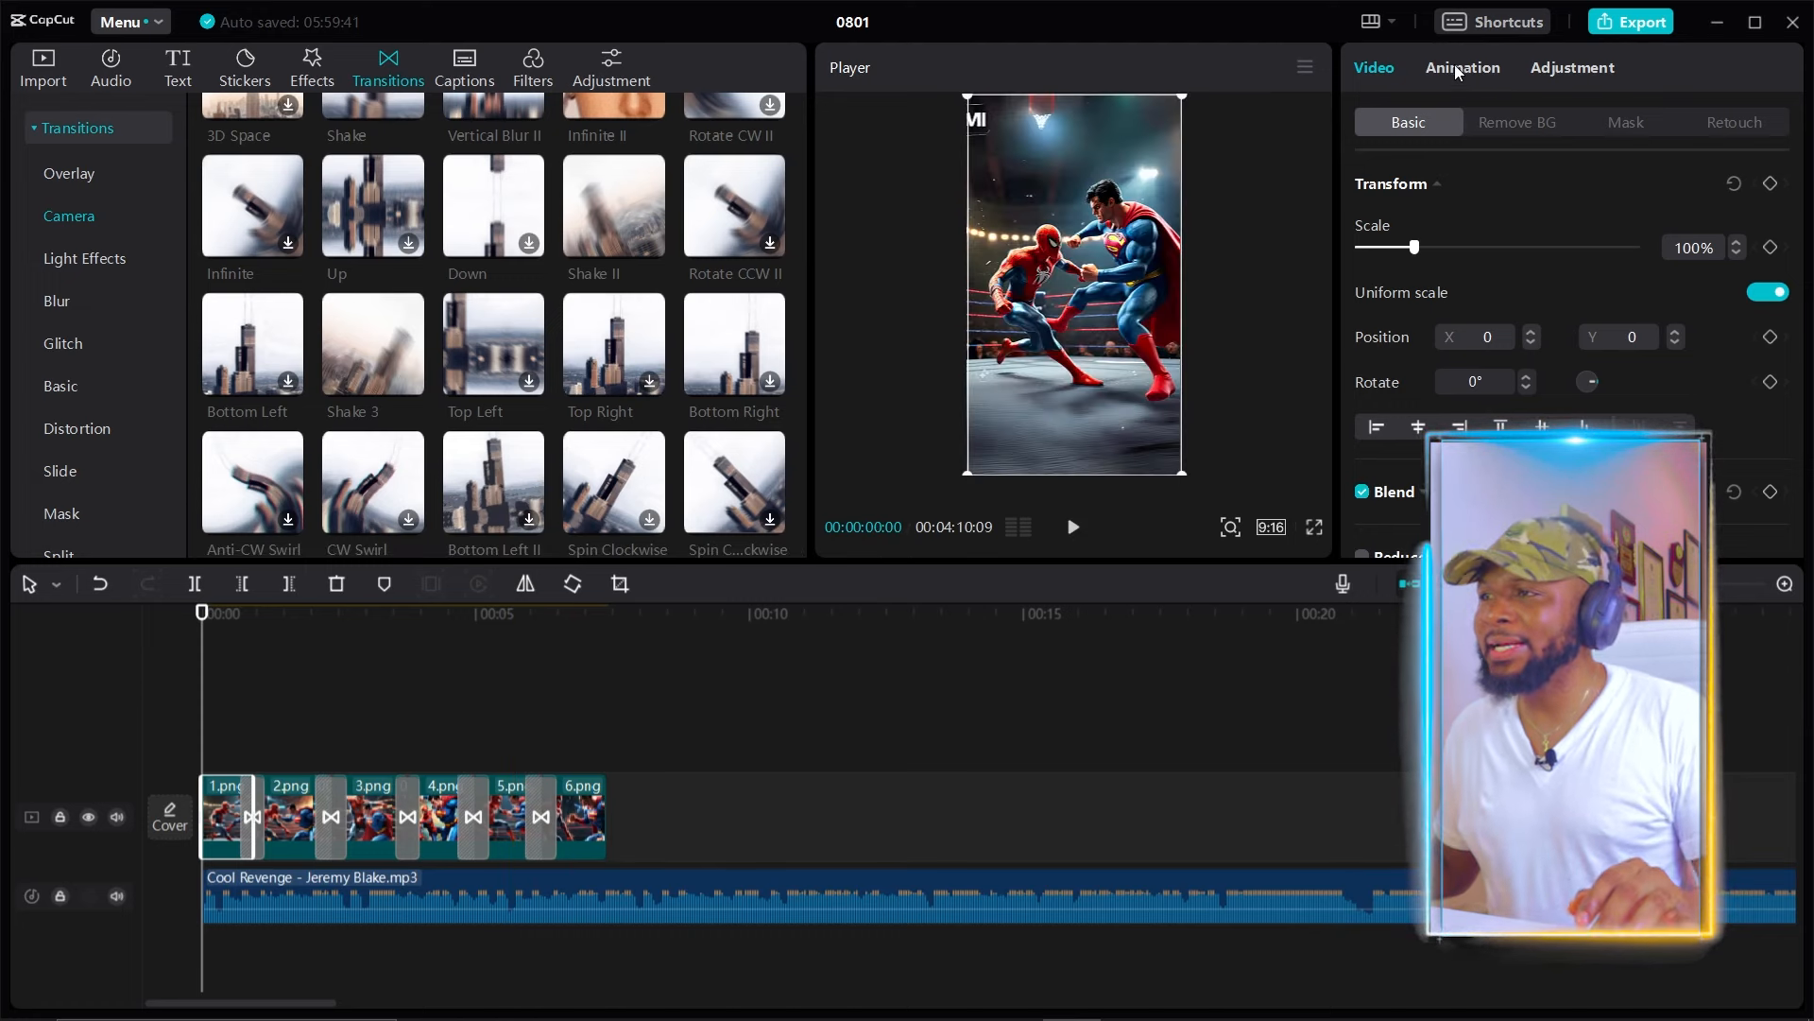
# - Apply the Rock Vertically entrance animation to clip 1.png and slightly lengthen its duration
pyautogui.click(1458, 71)
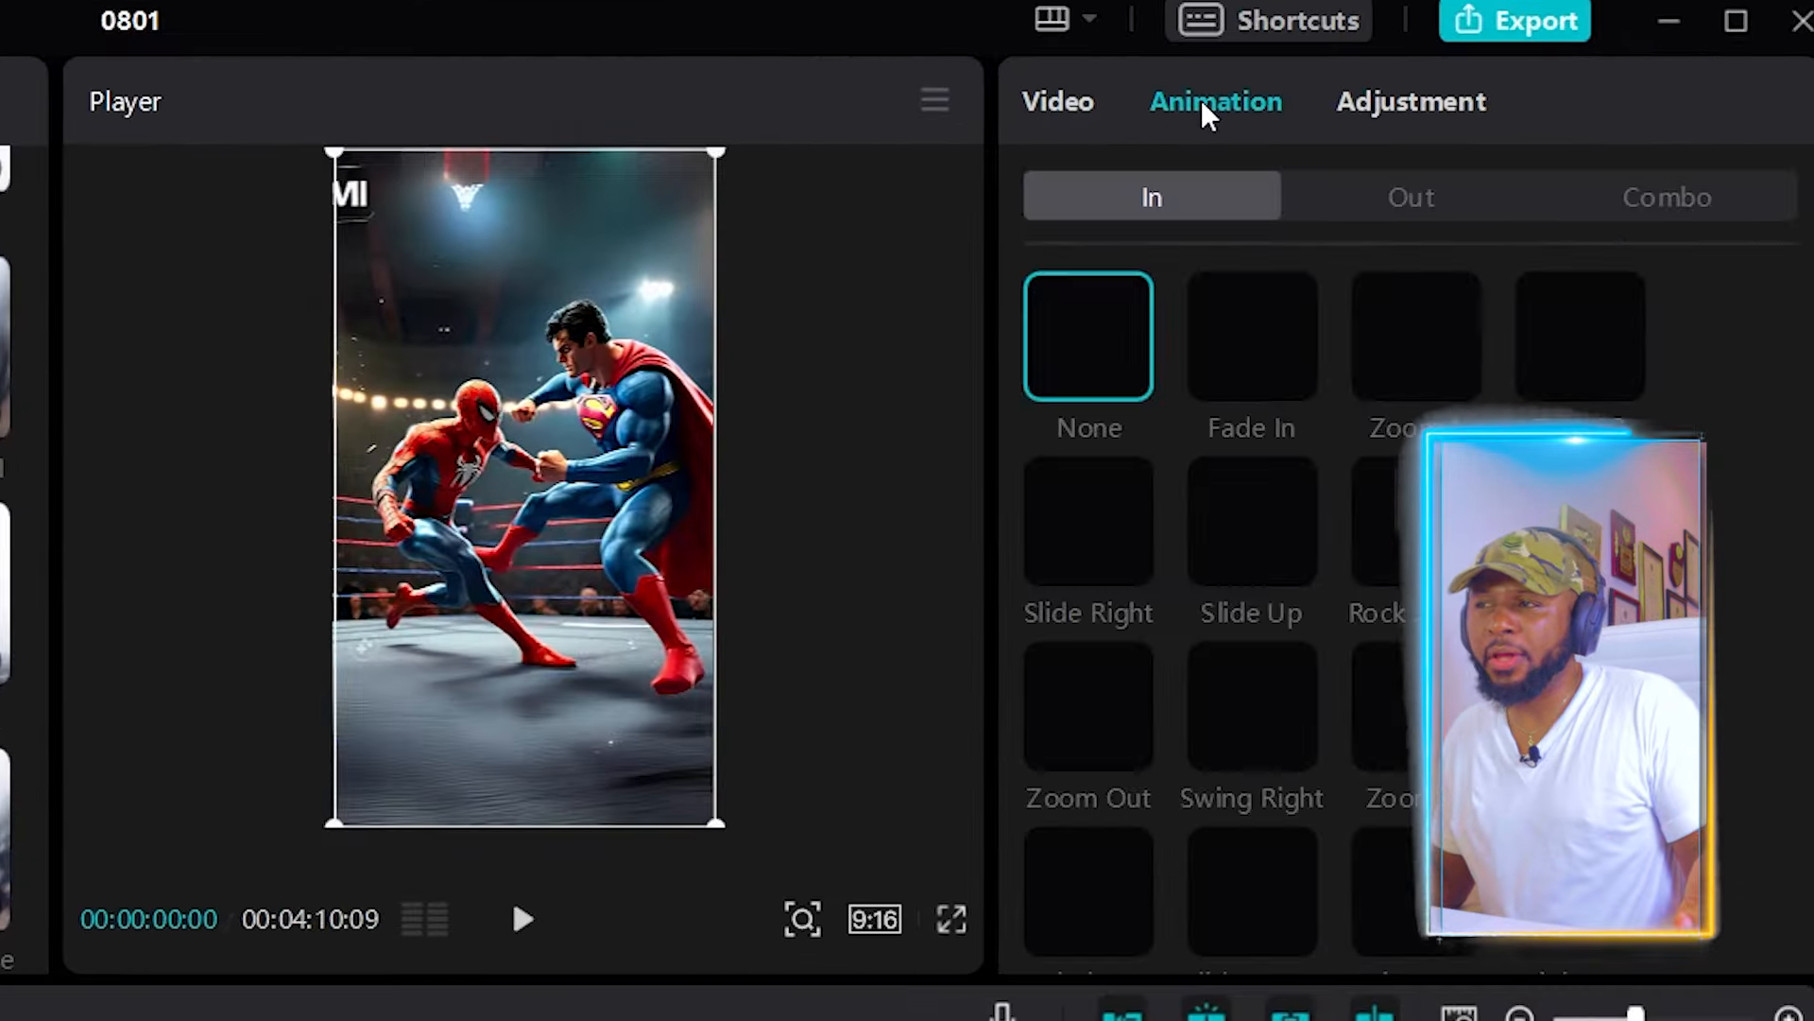
pyautogui.click(1390, 524)
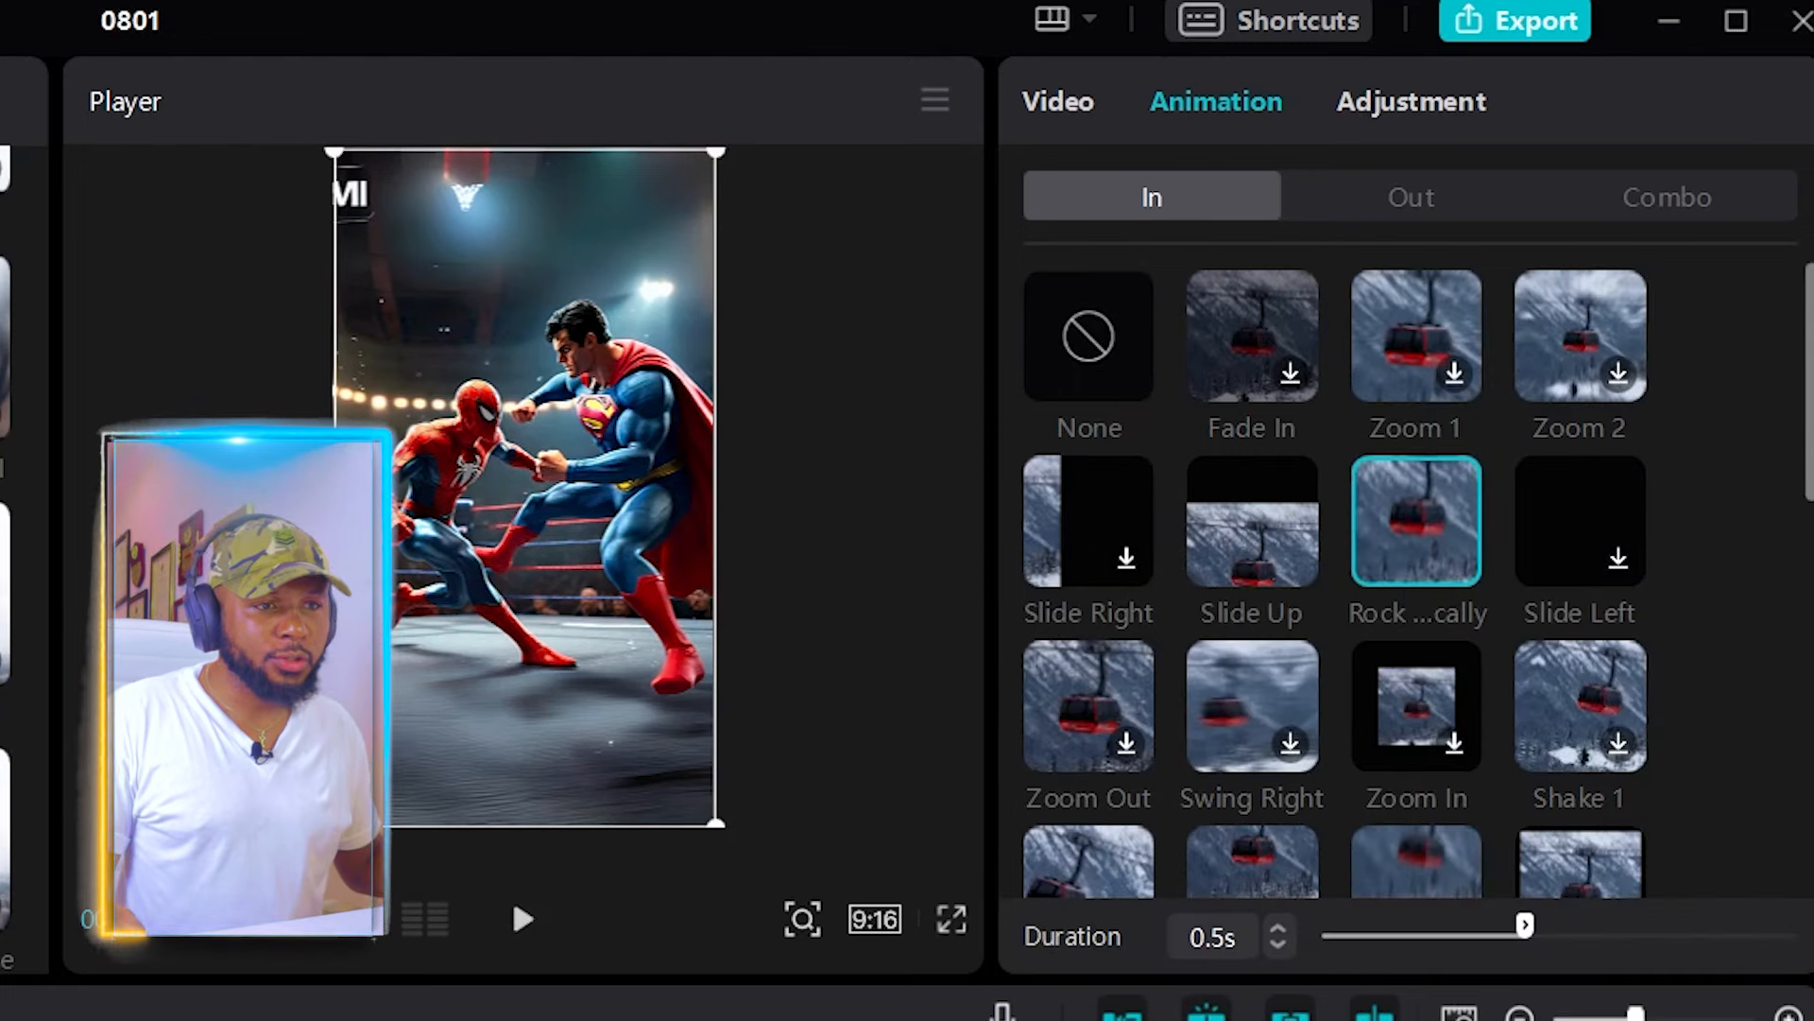
pyautogui.click(1366, 522)
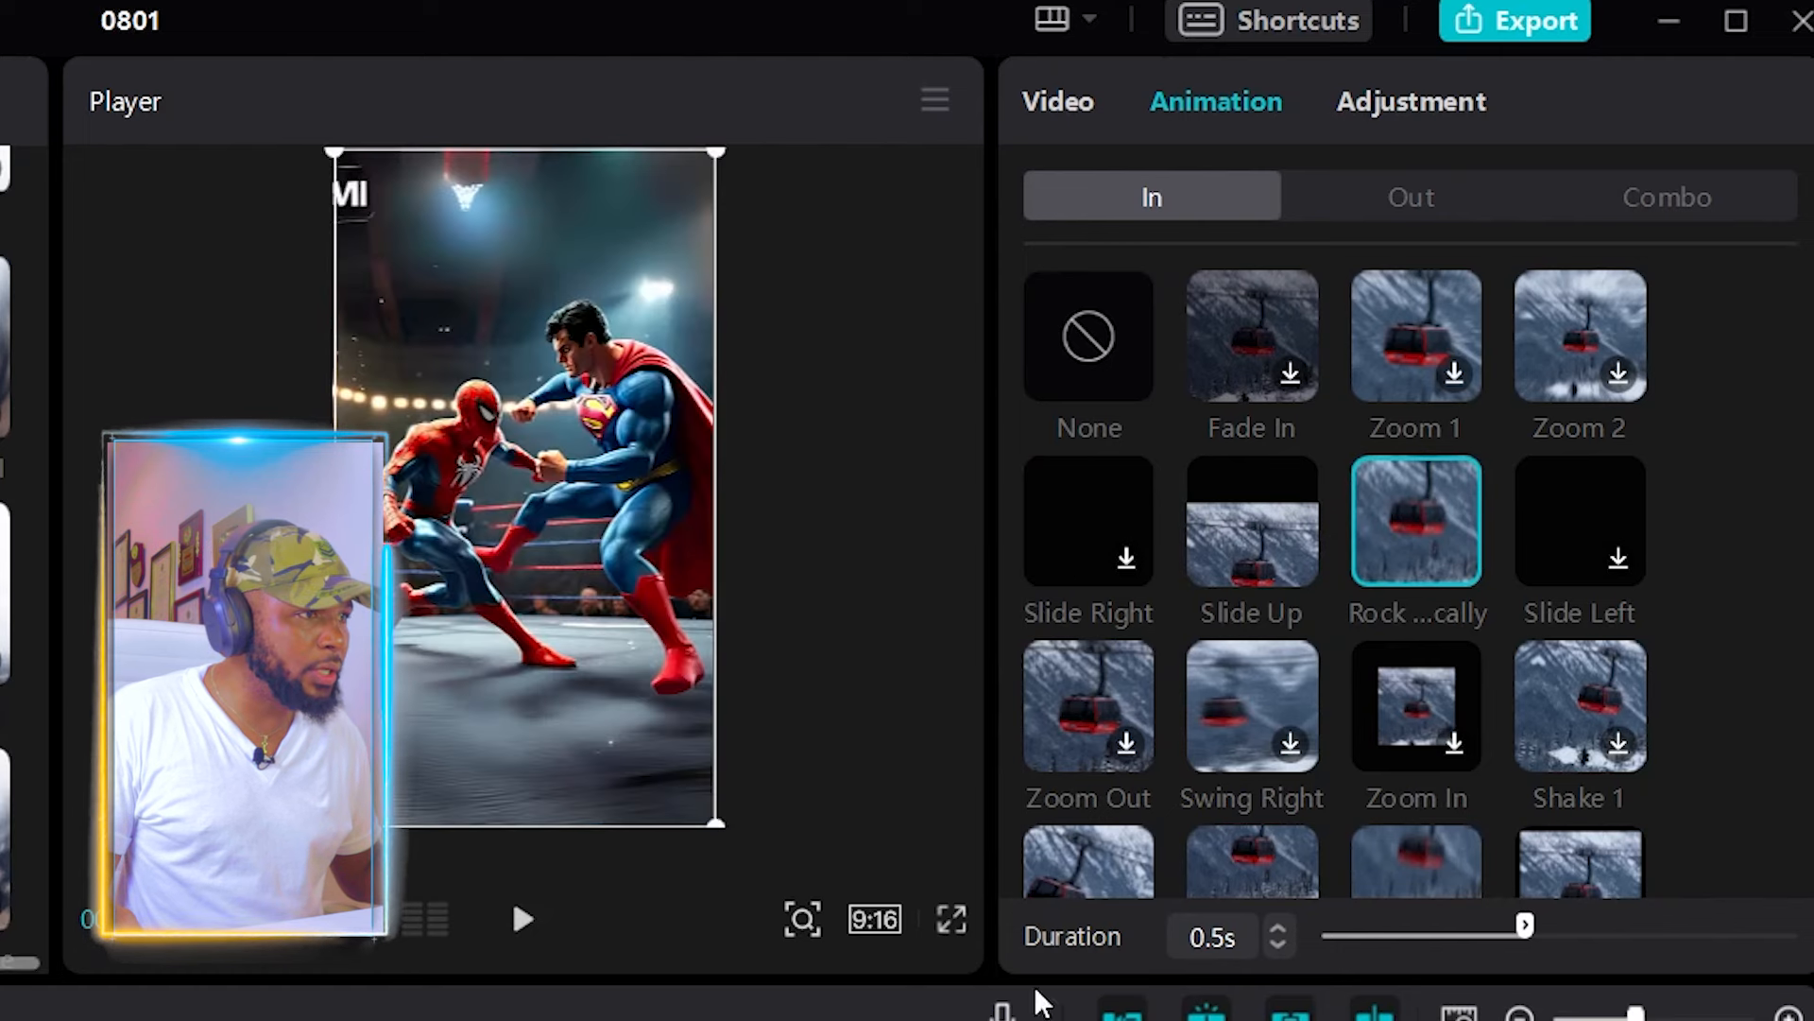
pyautogui.moveTo(1521, 936); pyautogui.dragTo(1544, 935)
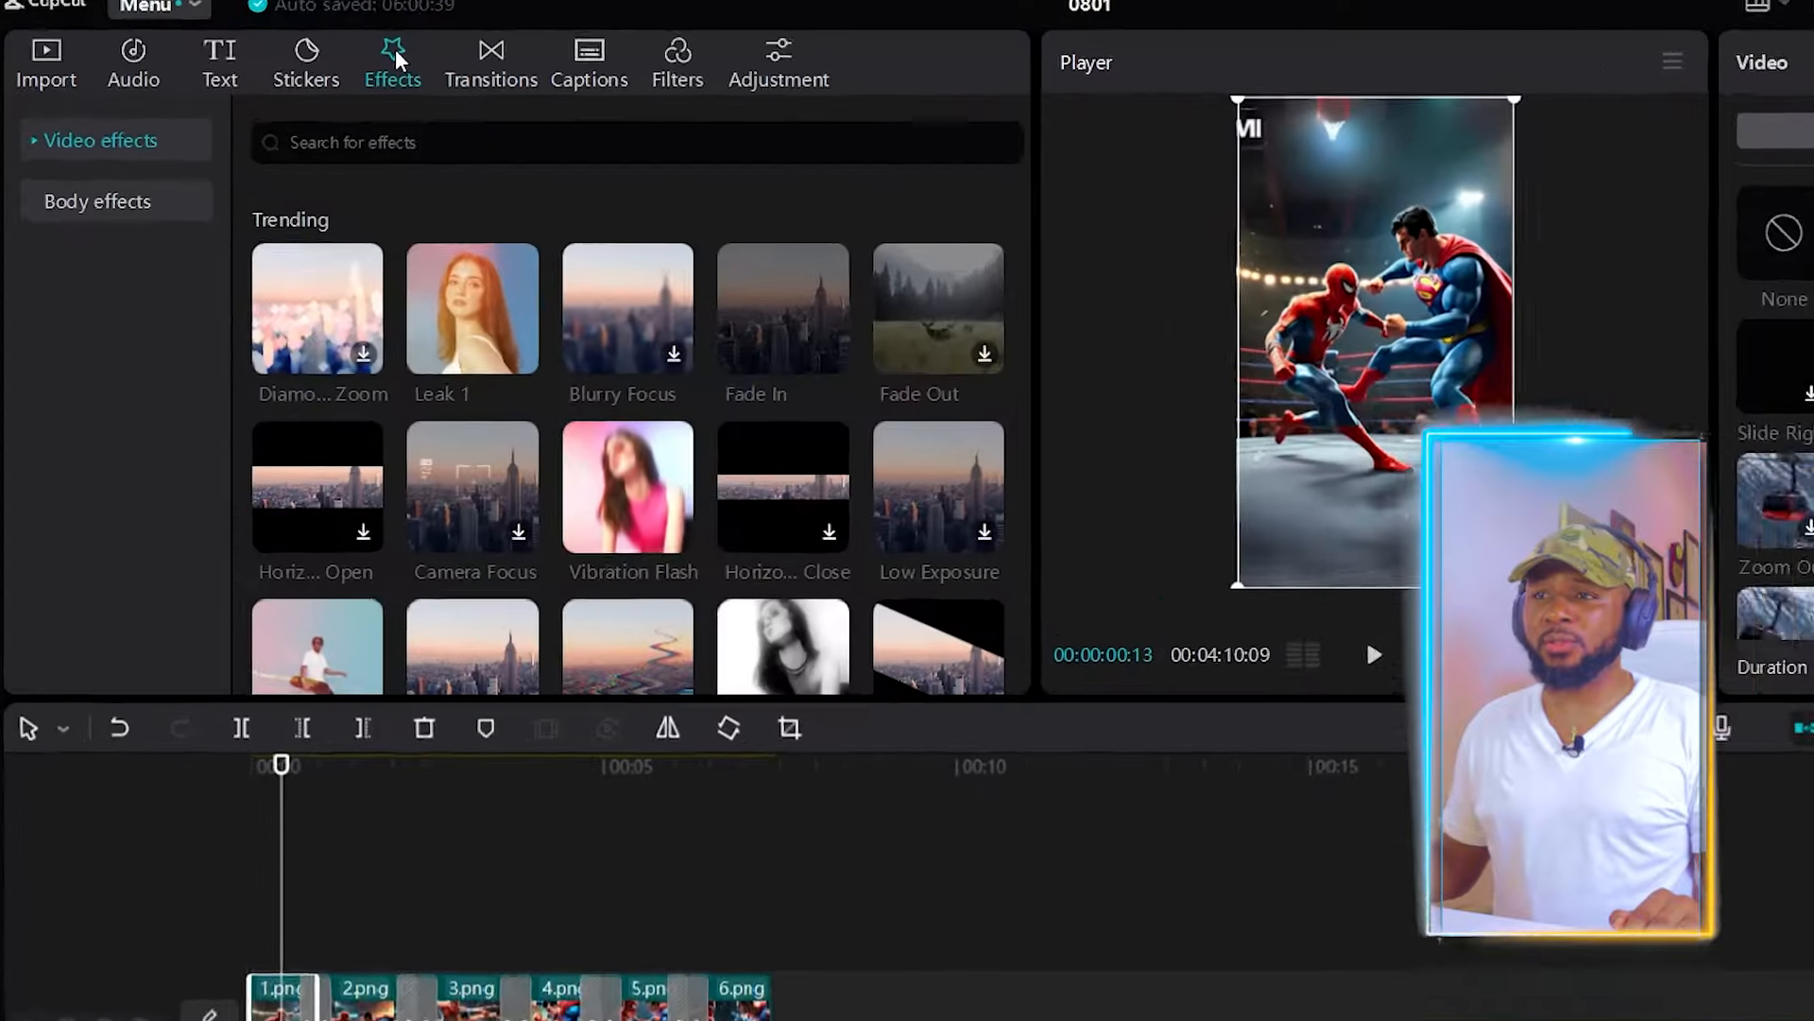
# - Add the Dizzy light effect above the image clips, stretch it across all six clips and play the sequence to check it
pyautogui.scroll(-2, 1142, 539)
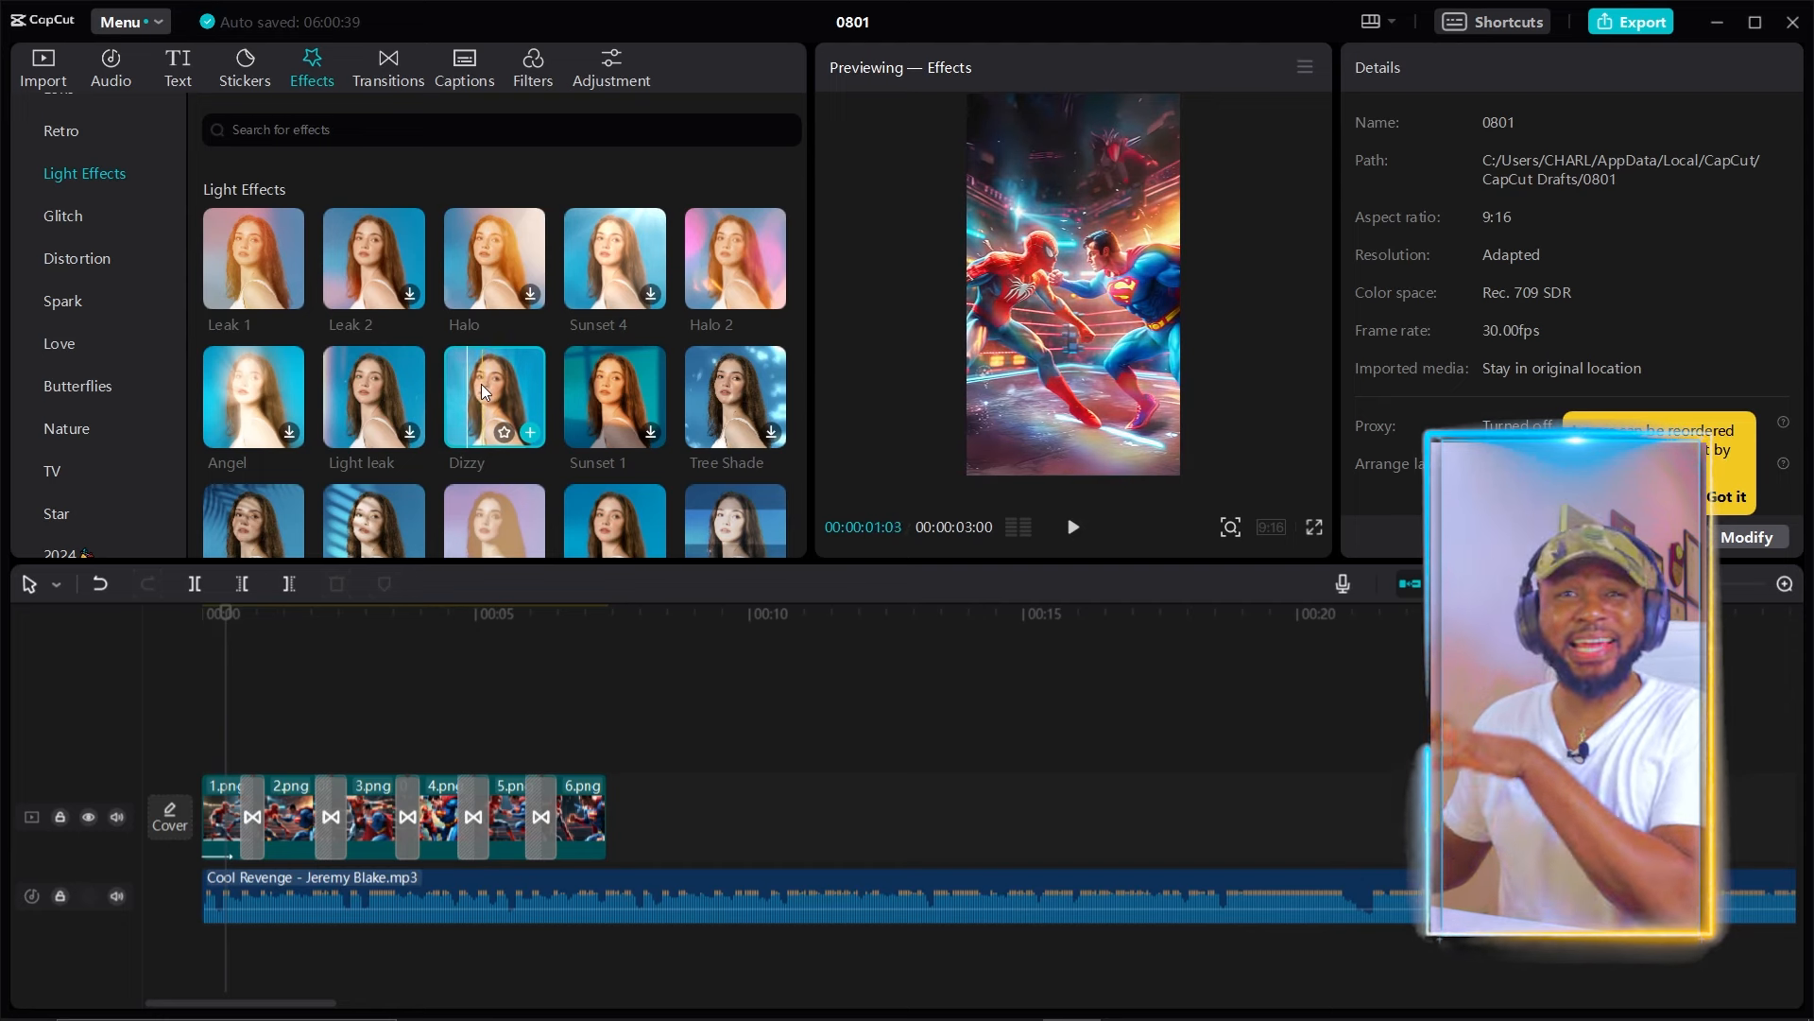
pyautogui.moveTo(490, 368); pyautogui.dragTo(197, 746)
pyautogui.moveTo(367, 752); pyautogui.dragTo(608, 754)
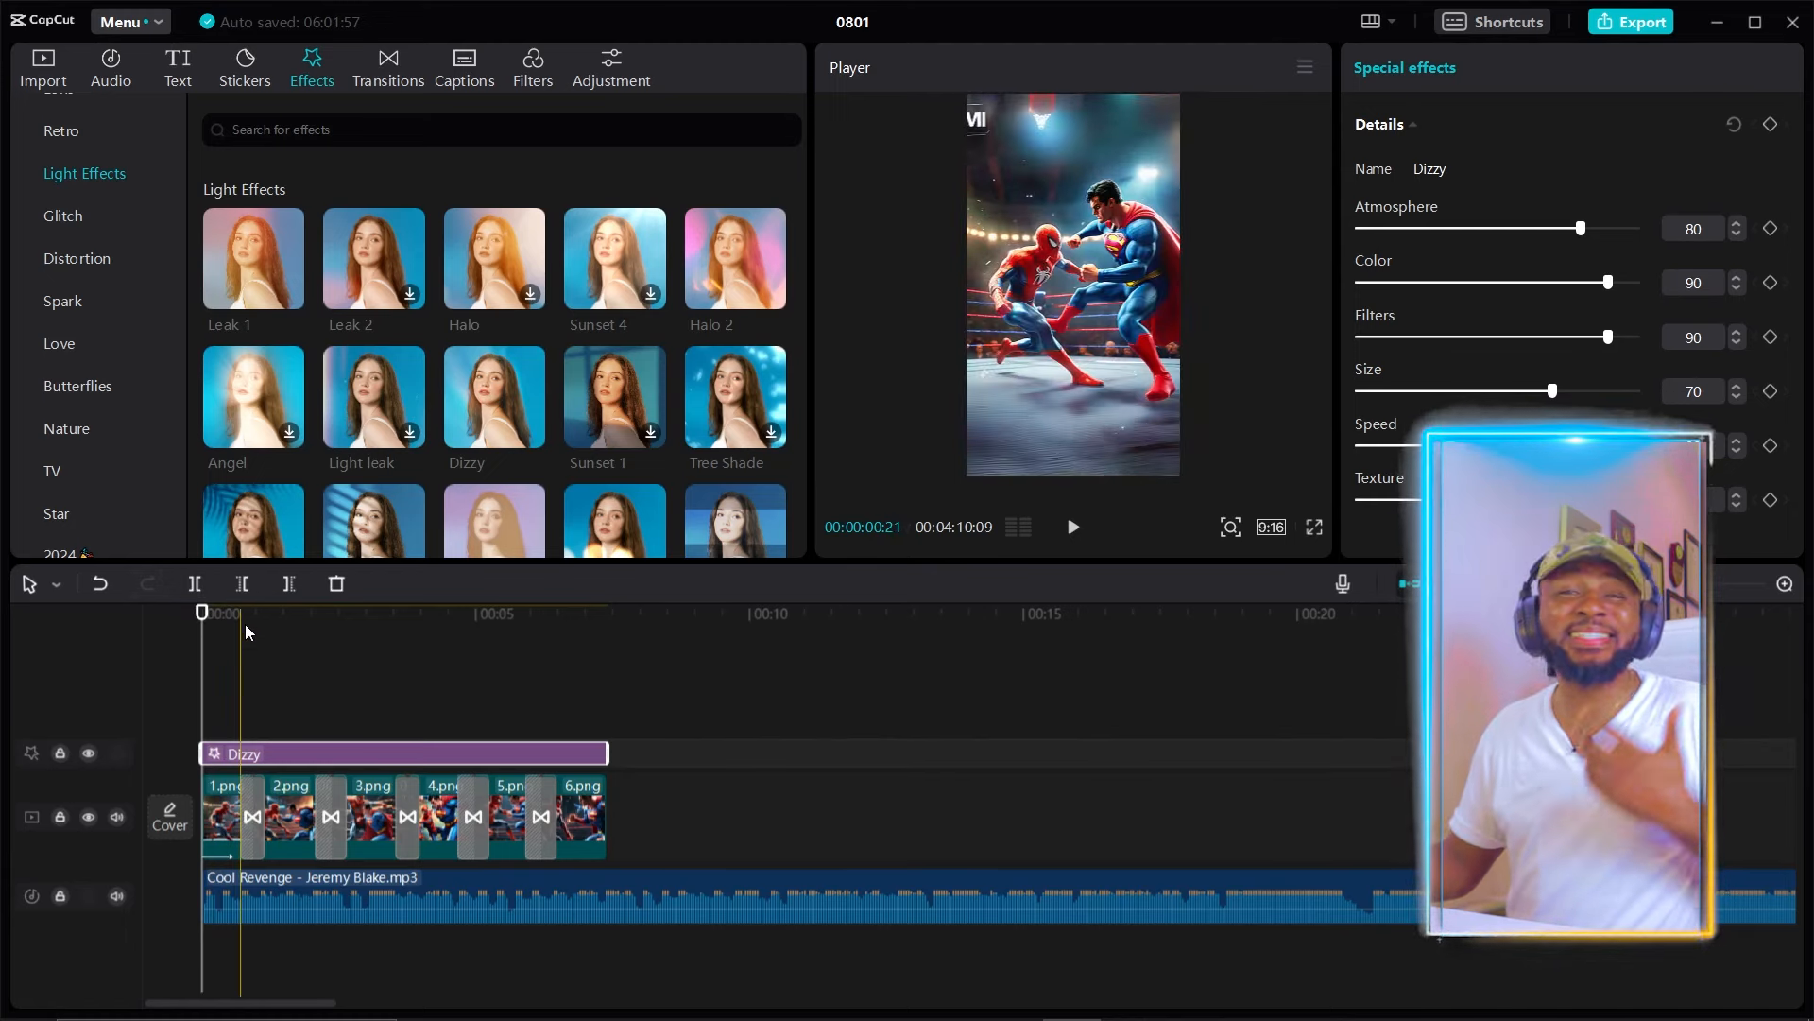
pyautogui.click(1085, 529)
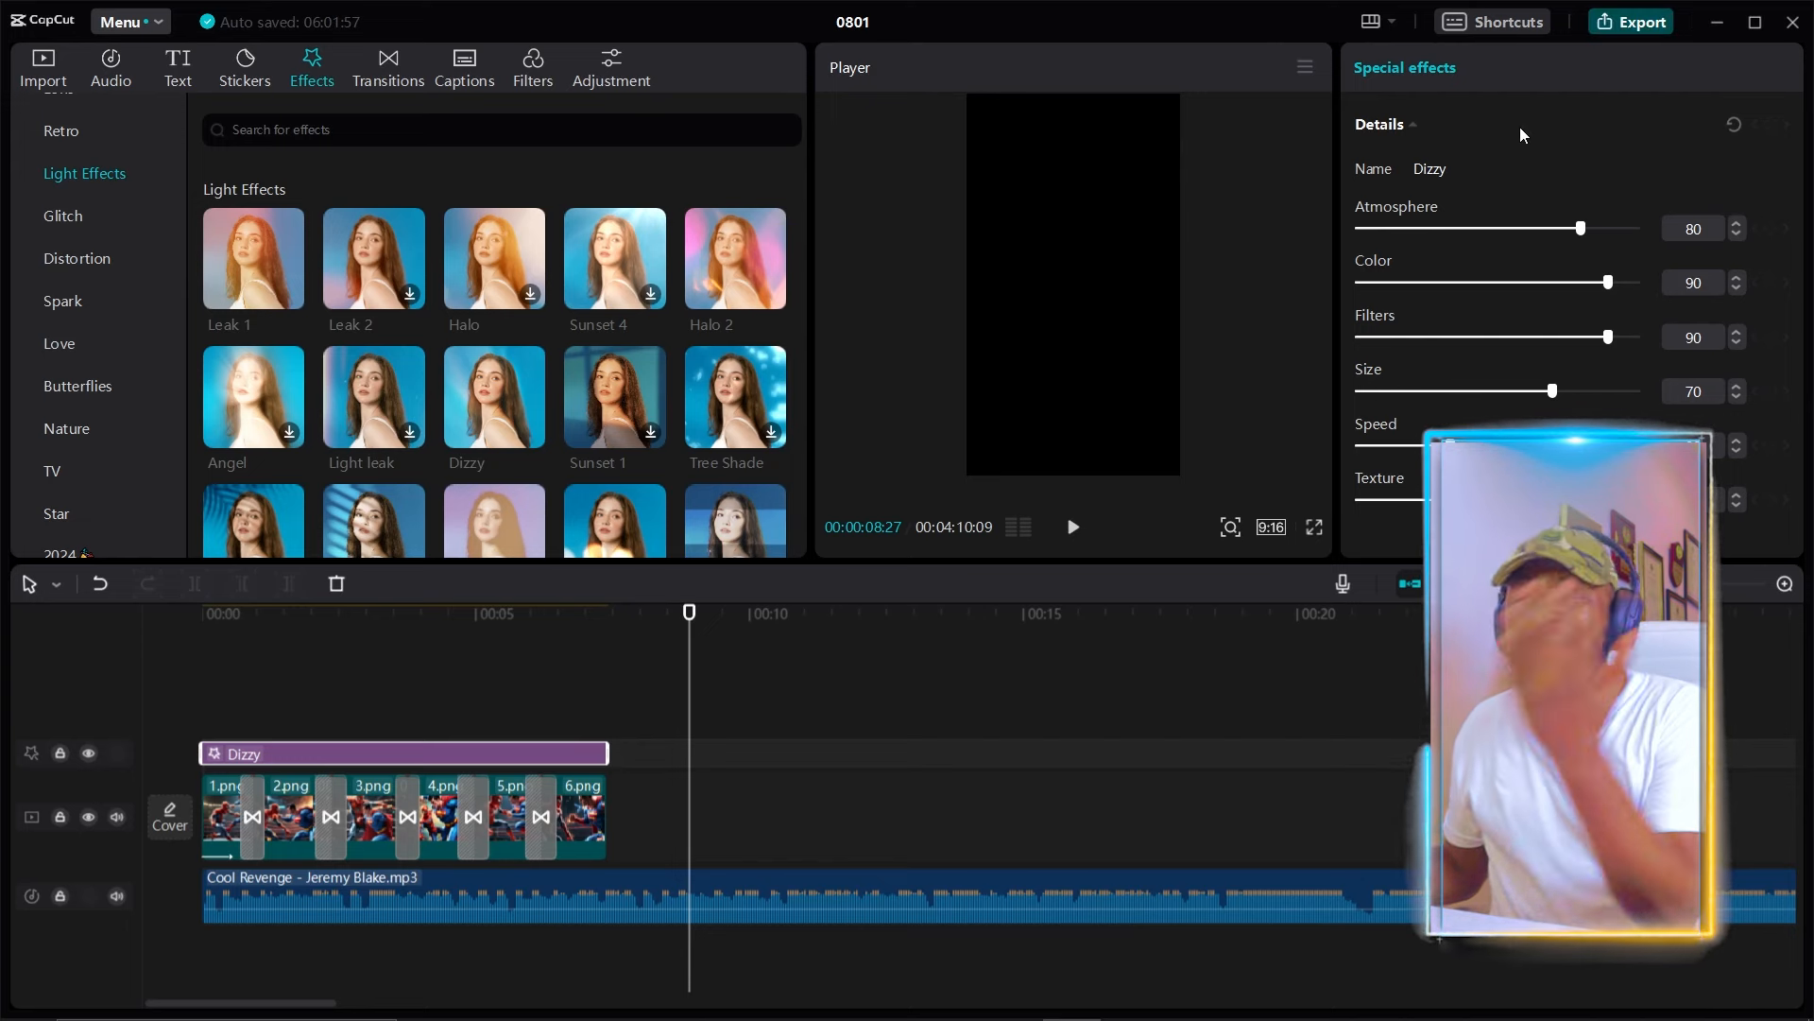
# - Open the export settings for the finished video
pyautogui.hotkey('ctrl', 'e')
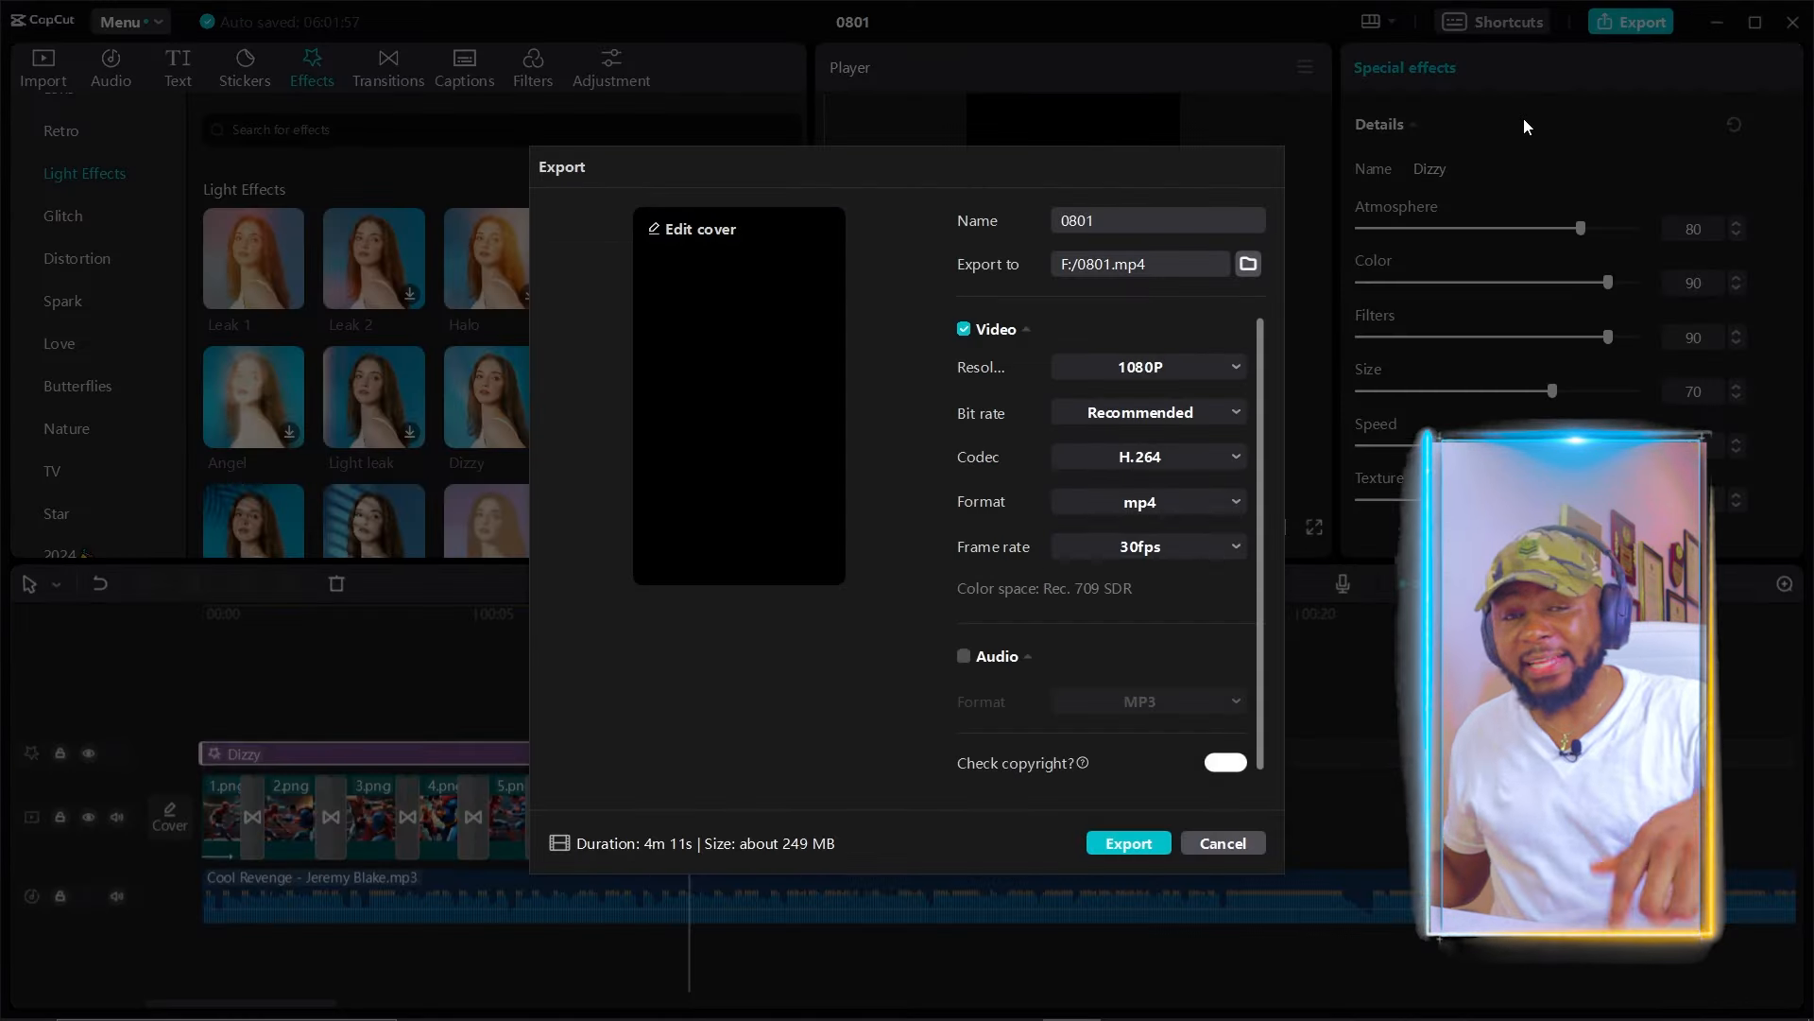